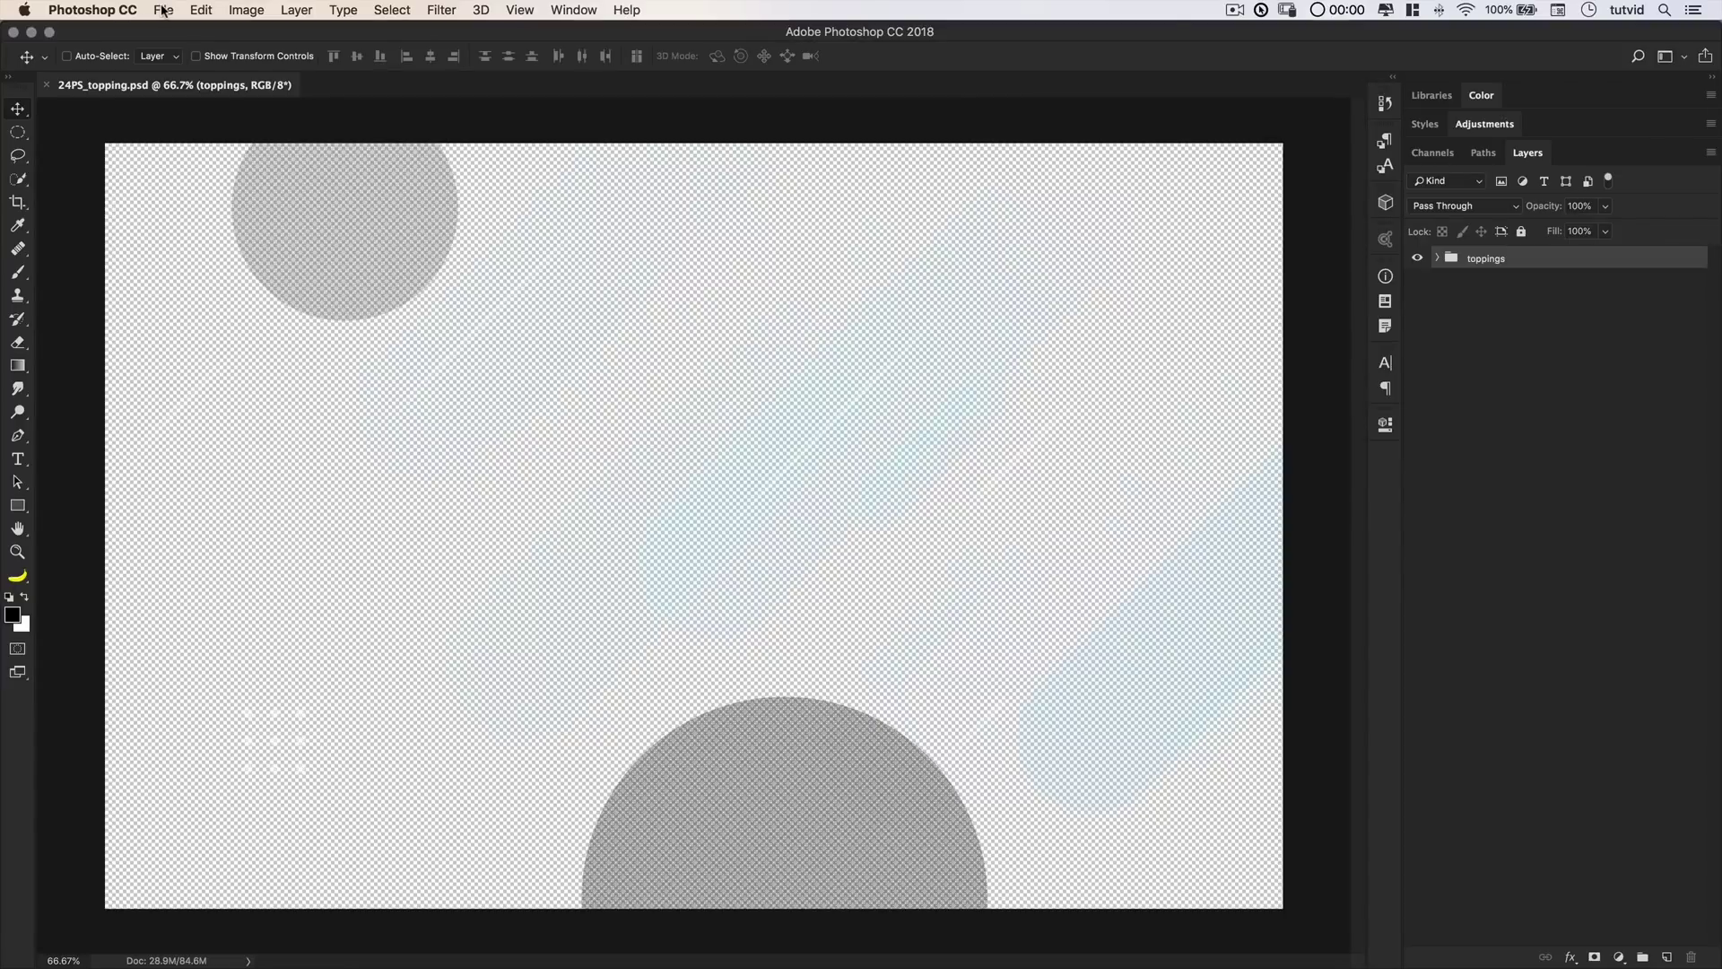
# - Create a new white 3940 × 2560 px, 300 ppi, RGB 16-bit document
pyautogui.click(162, 11)
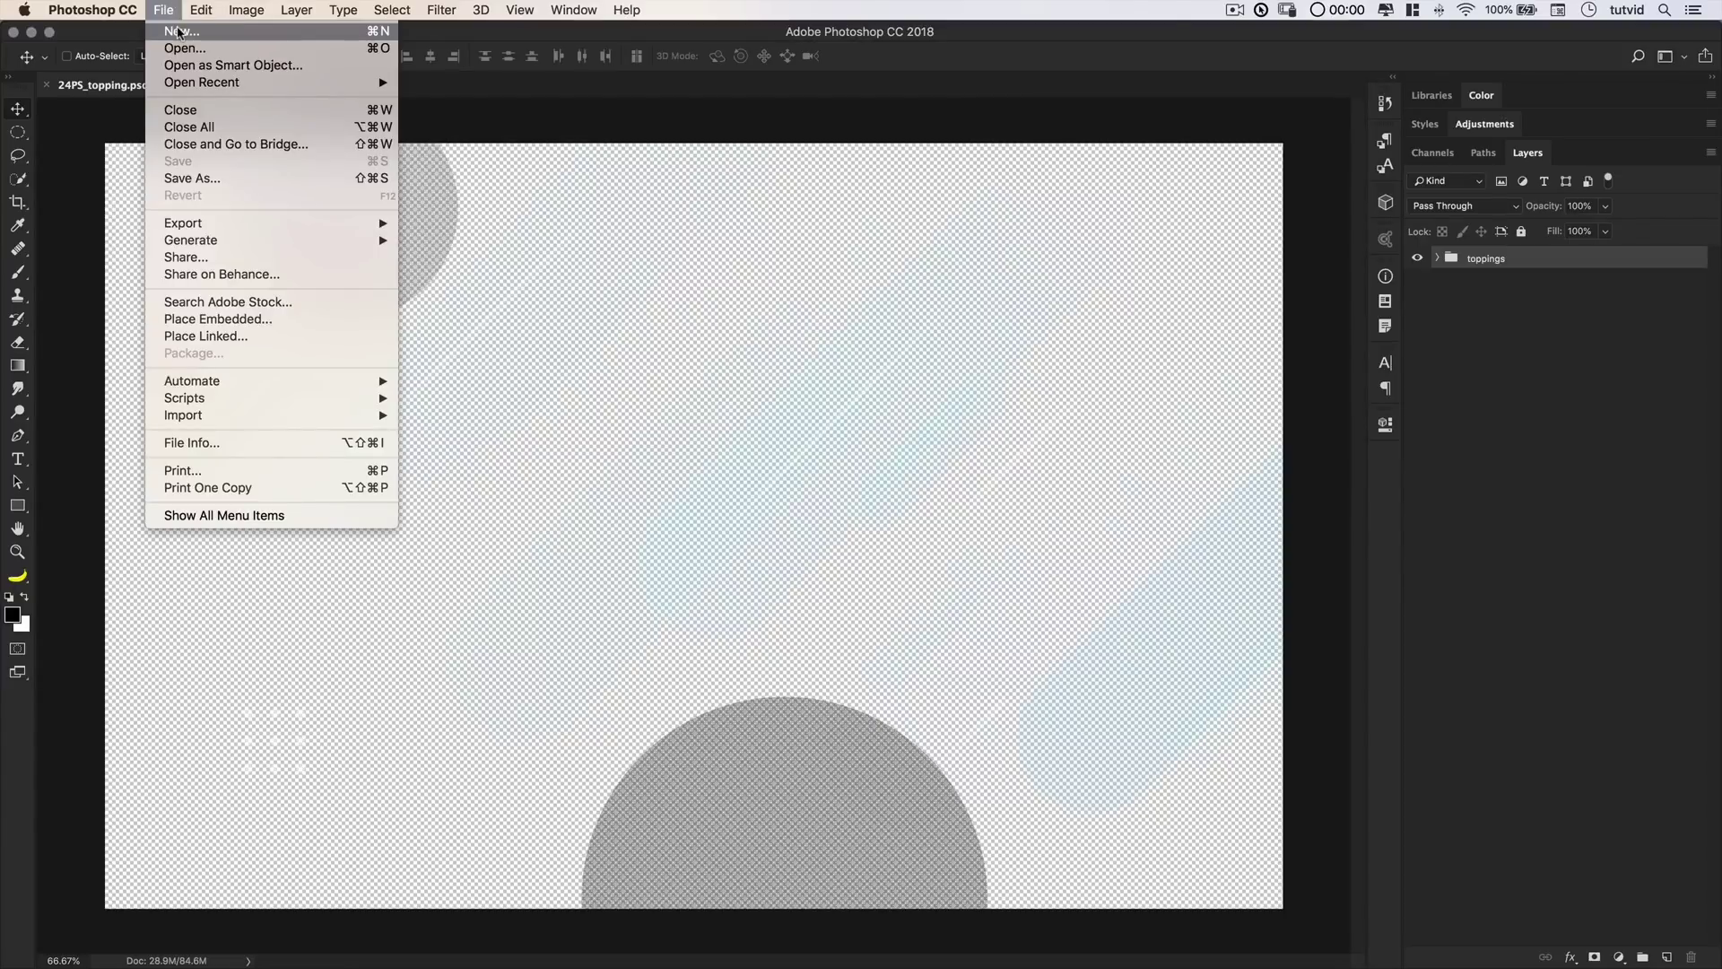
pyautogui.click(179, 33)
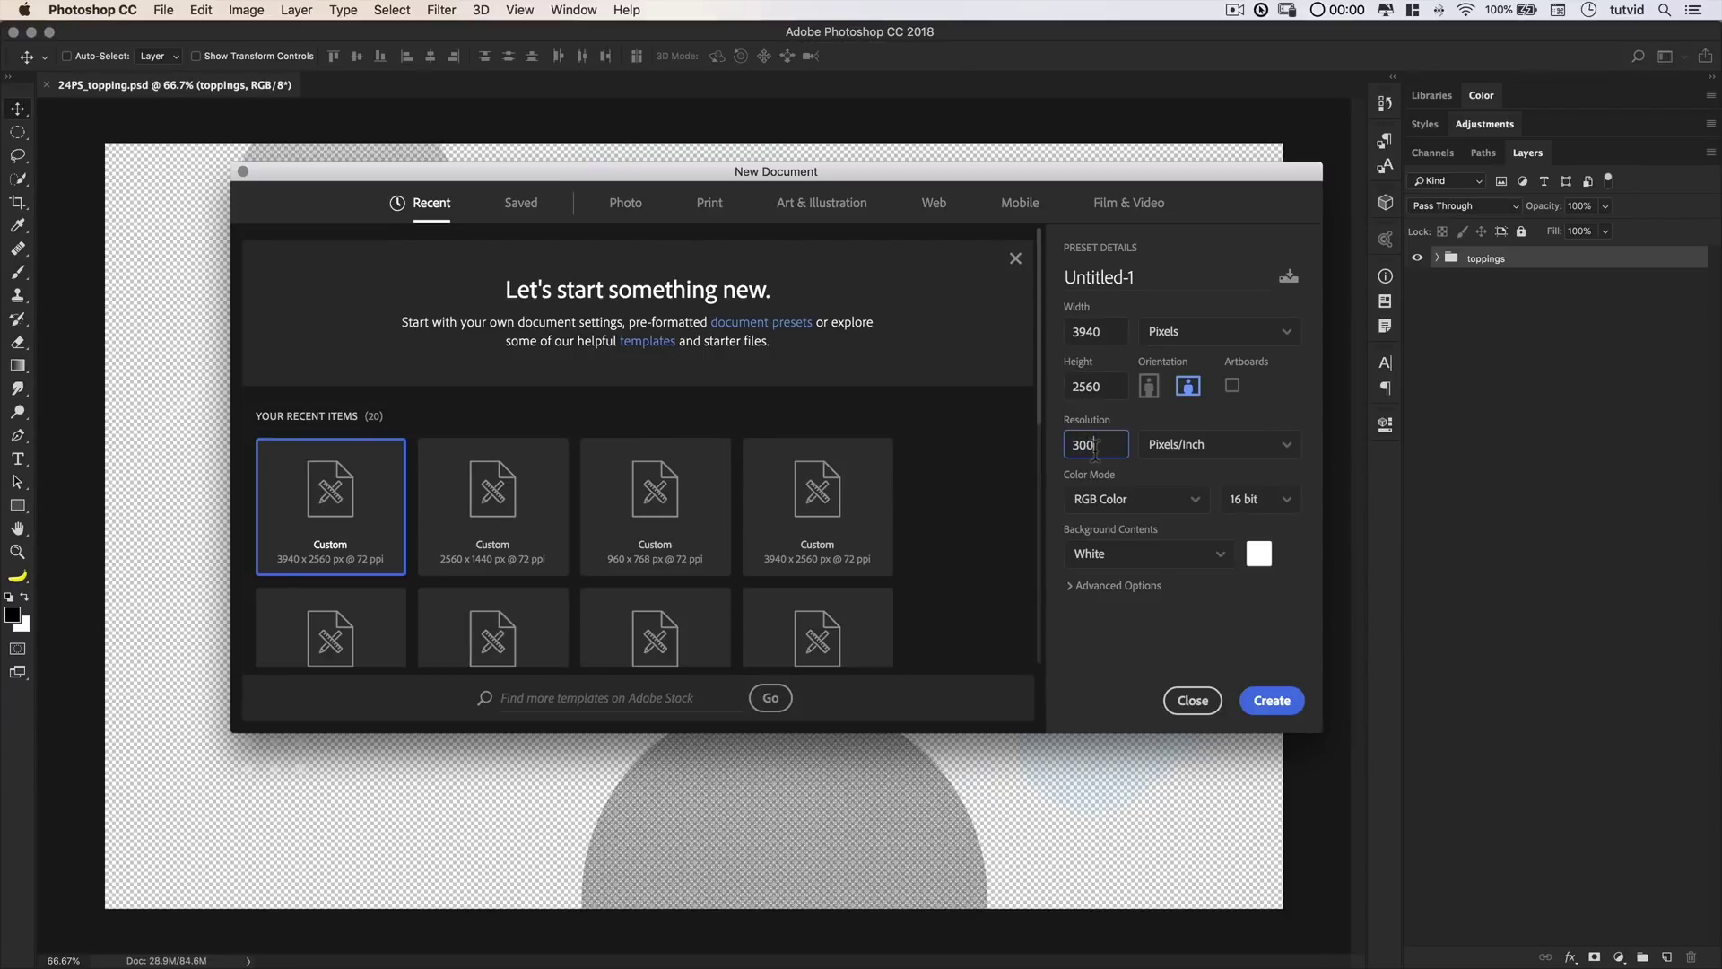
pyautogui.click(1274, 518)
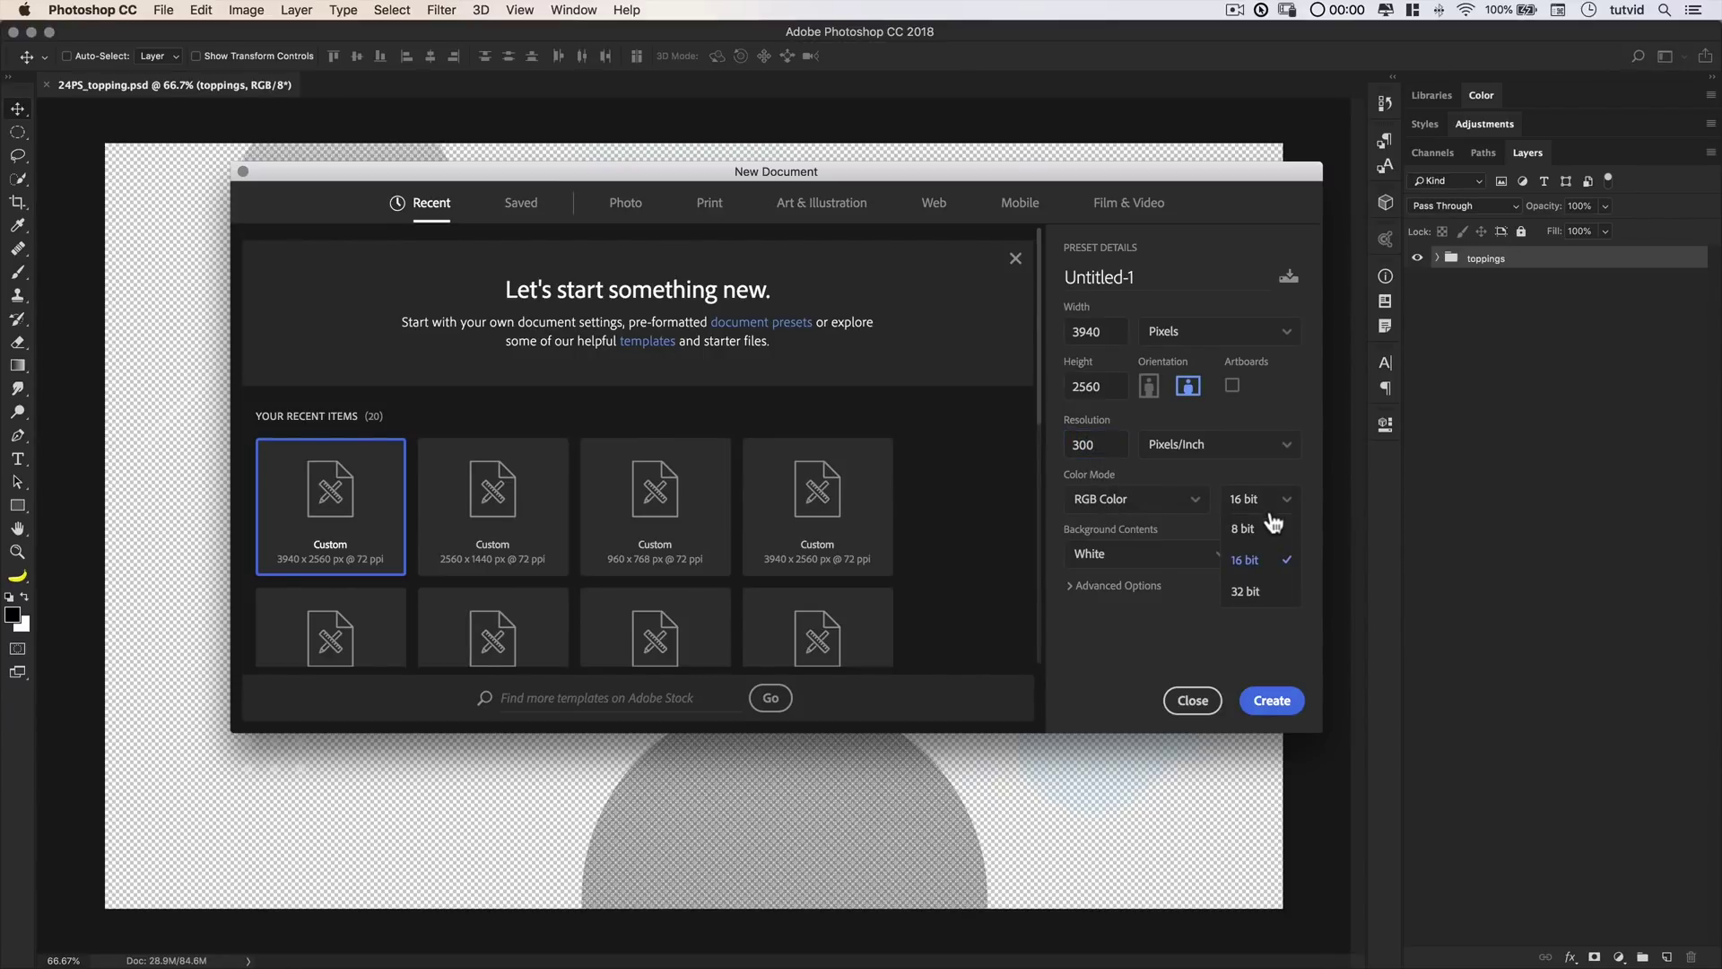
pyautogui.click(1254, 561)
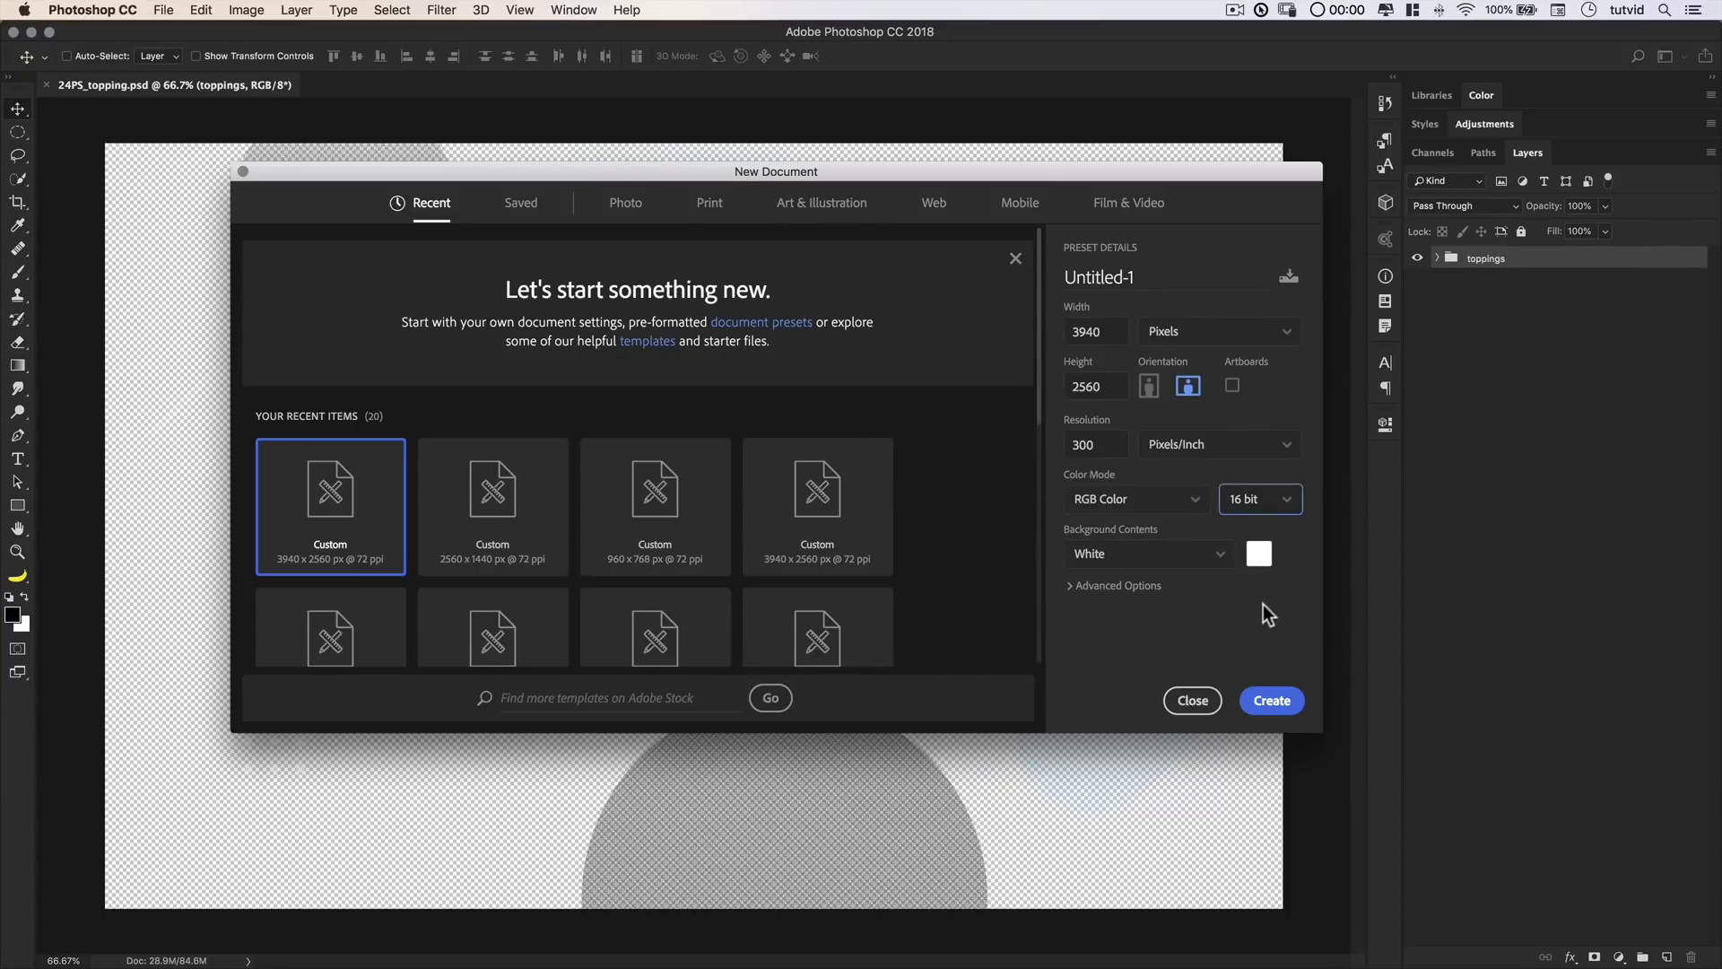
pyautogui.click(1272, 705)
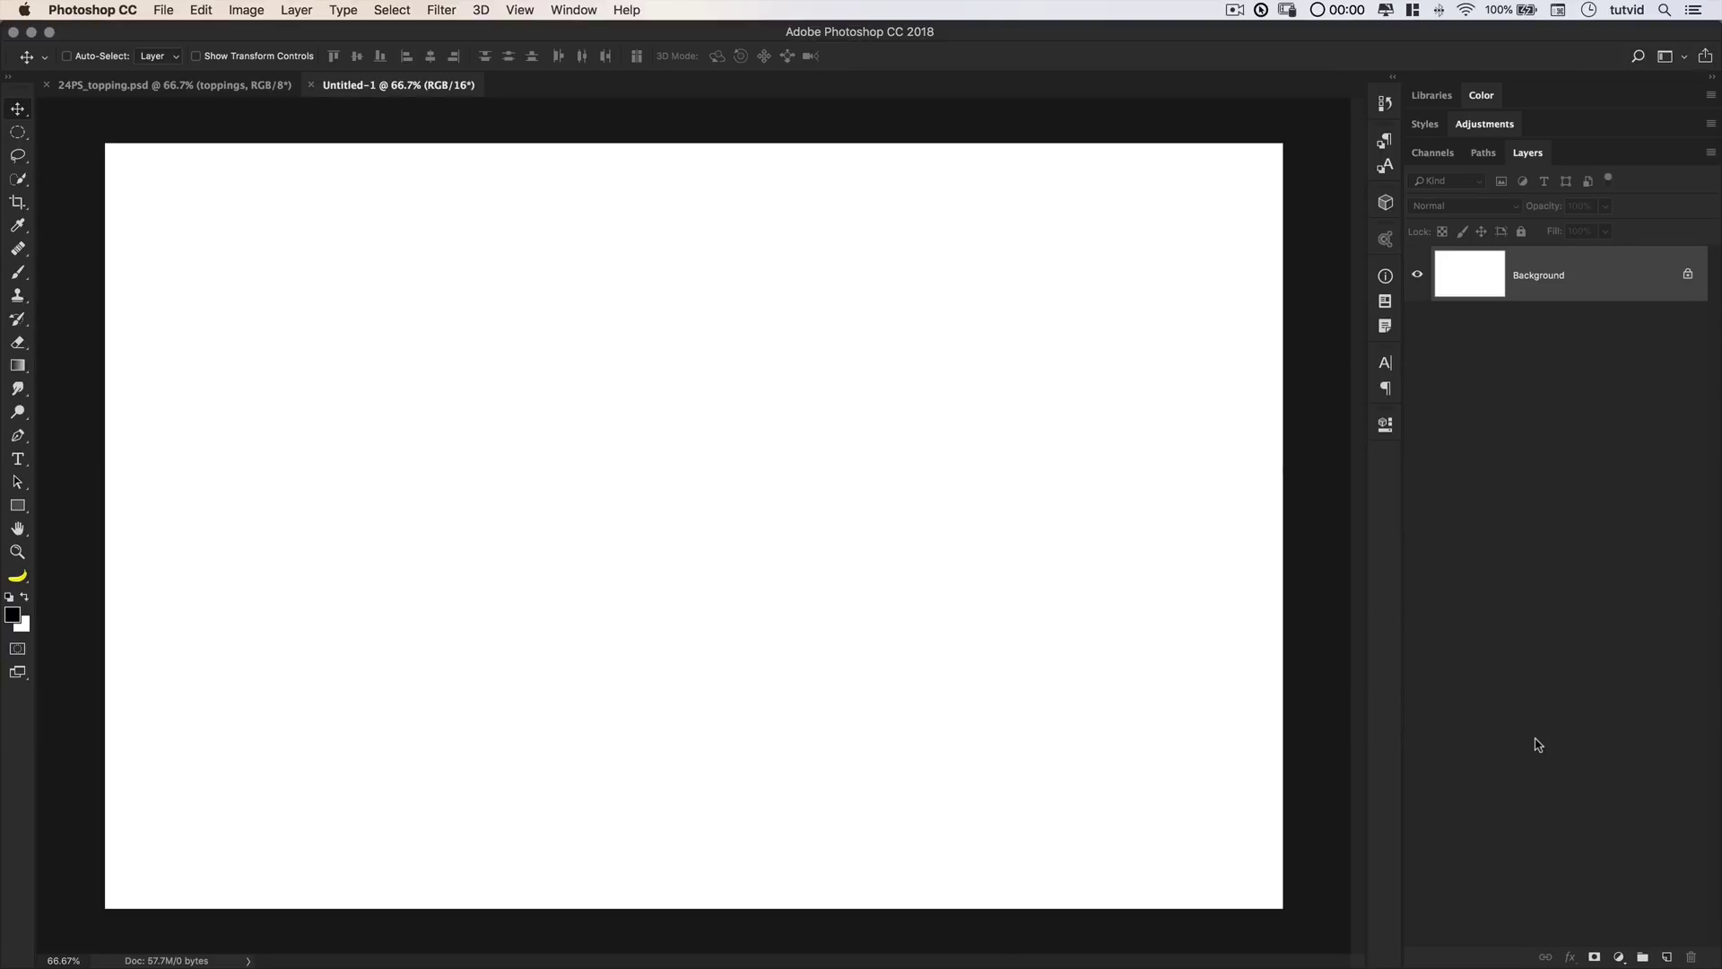
# - Show the Swatches panel, add an empty Layer 1, and select the Brush tool
pyautogui.click(587, 9)
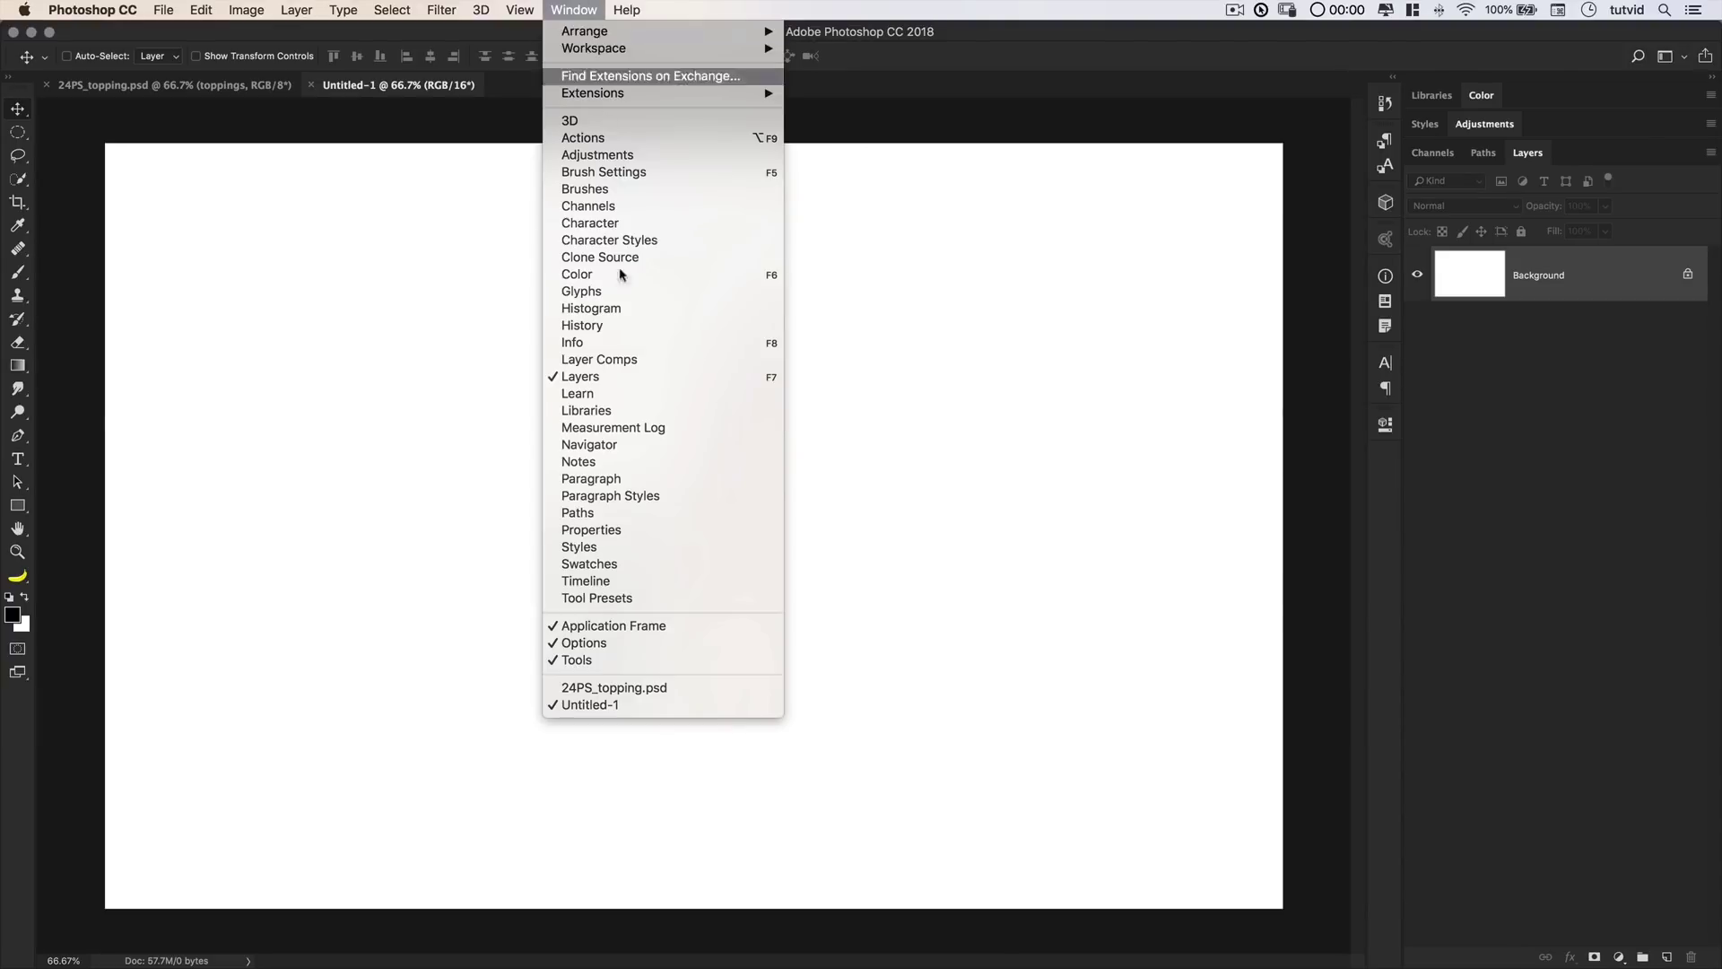
pyautogui.click(605, 567)
pyautogui.click(481, 576)
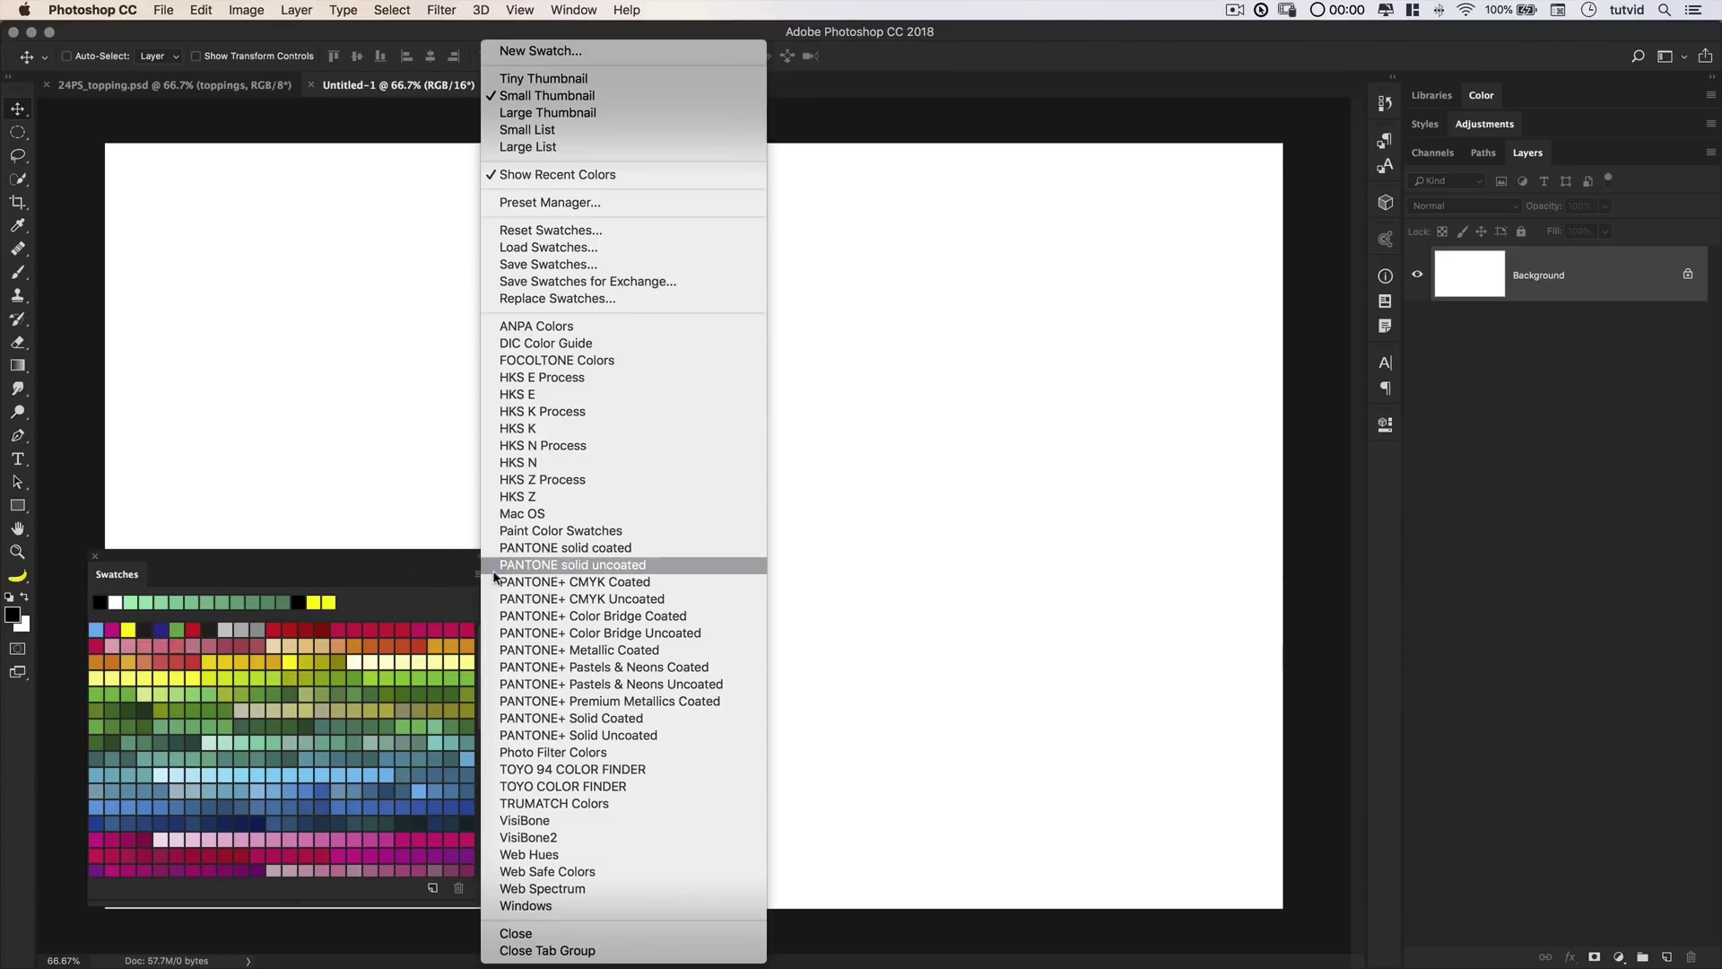
pyautogui.click(476, 580)
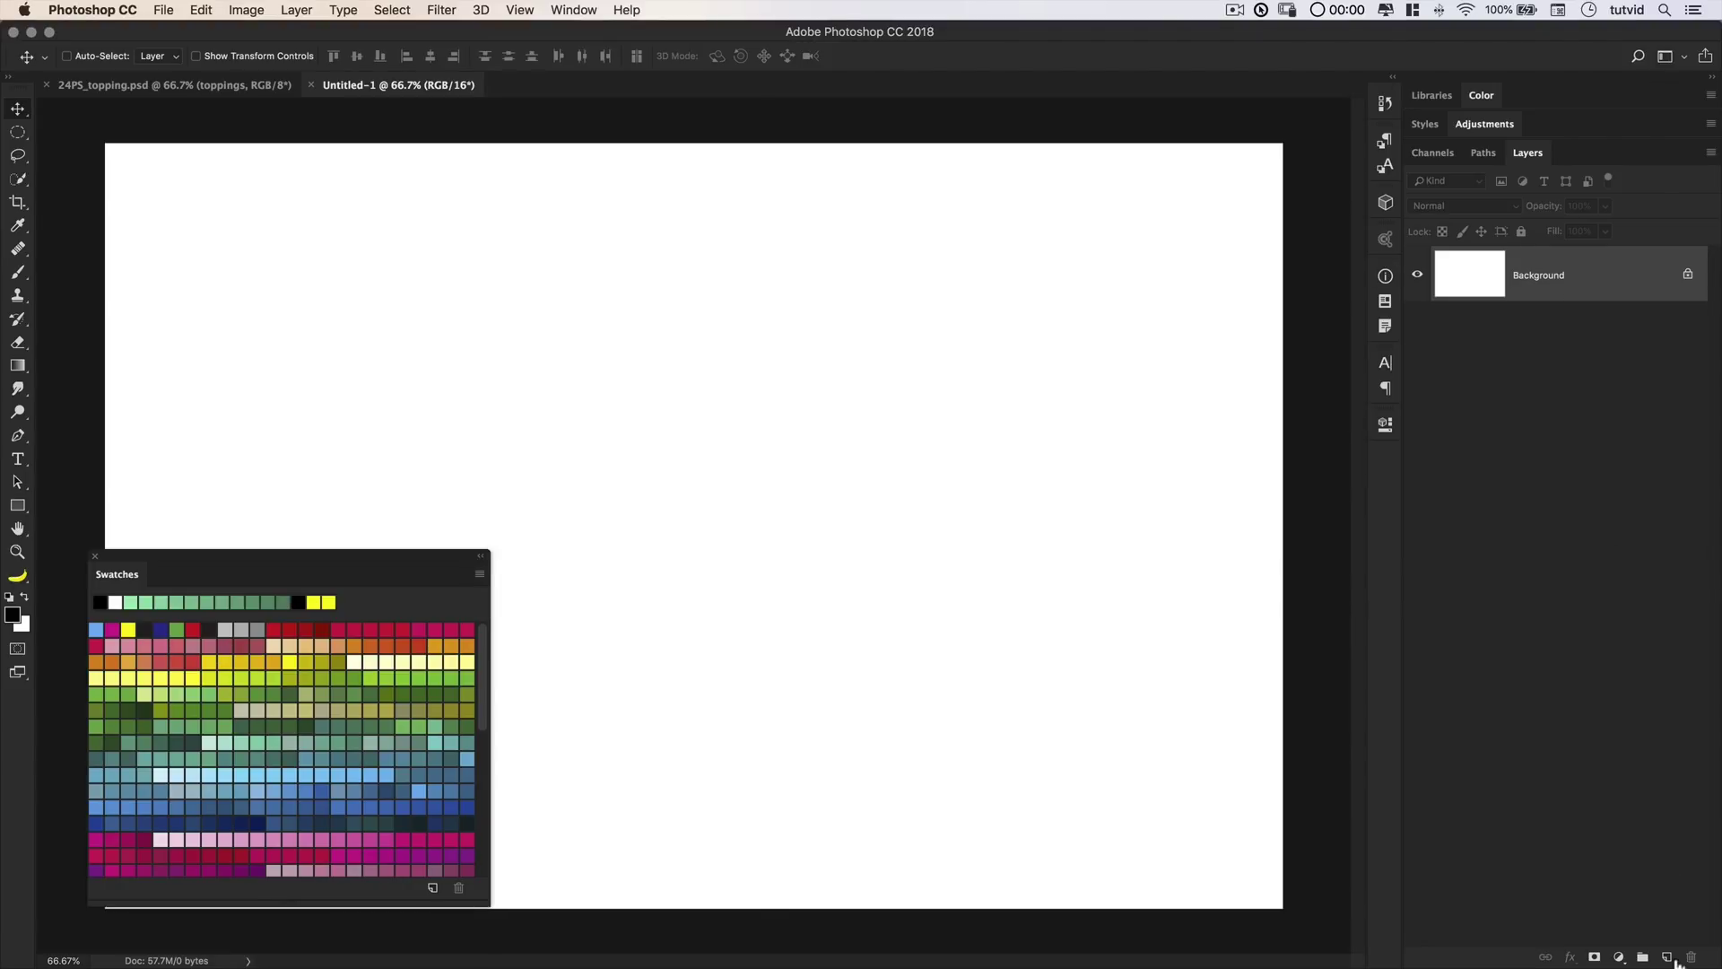
pyautogui.click(1667, 958)
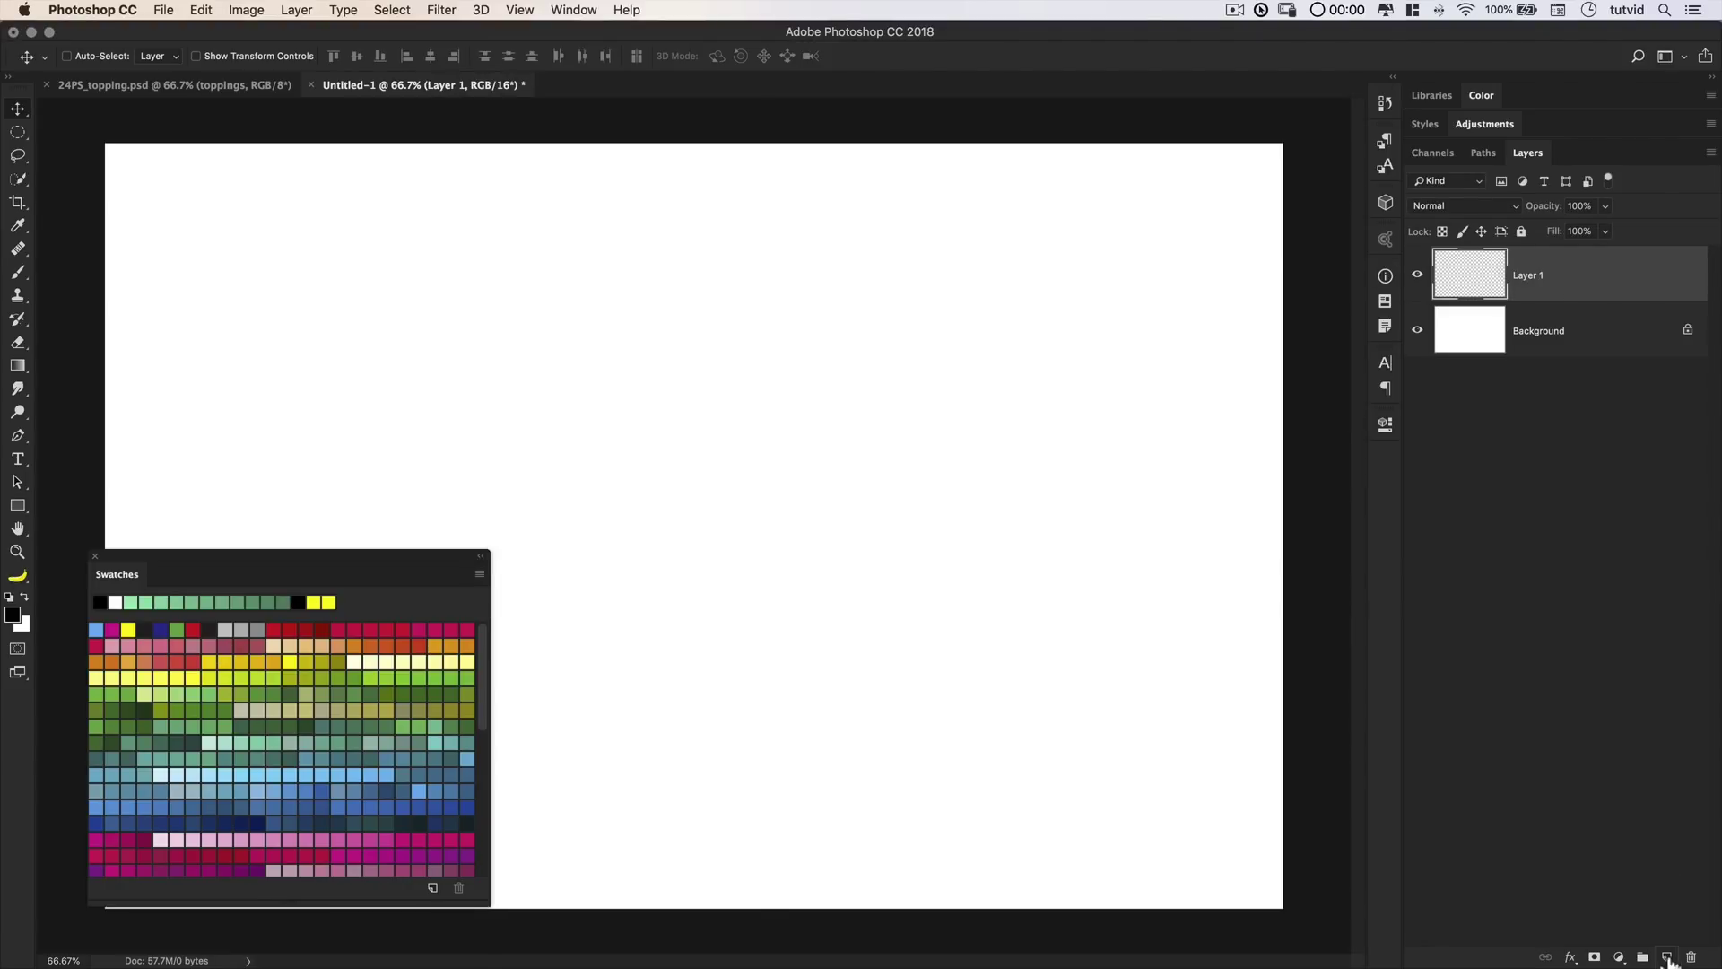
pyautogui.click(18, 272)
# - Give the brush a 500 px soft round tip at 0% hardness, then zoom out
pyautogui.rightClick(681, 322)
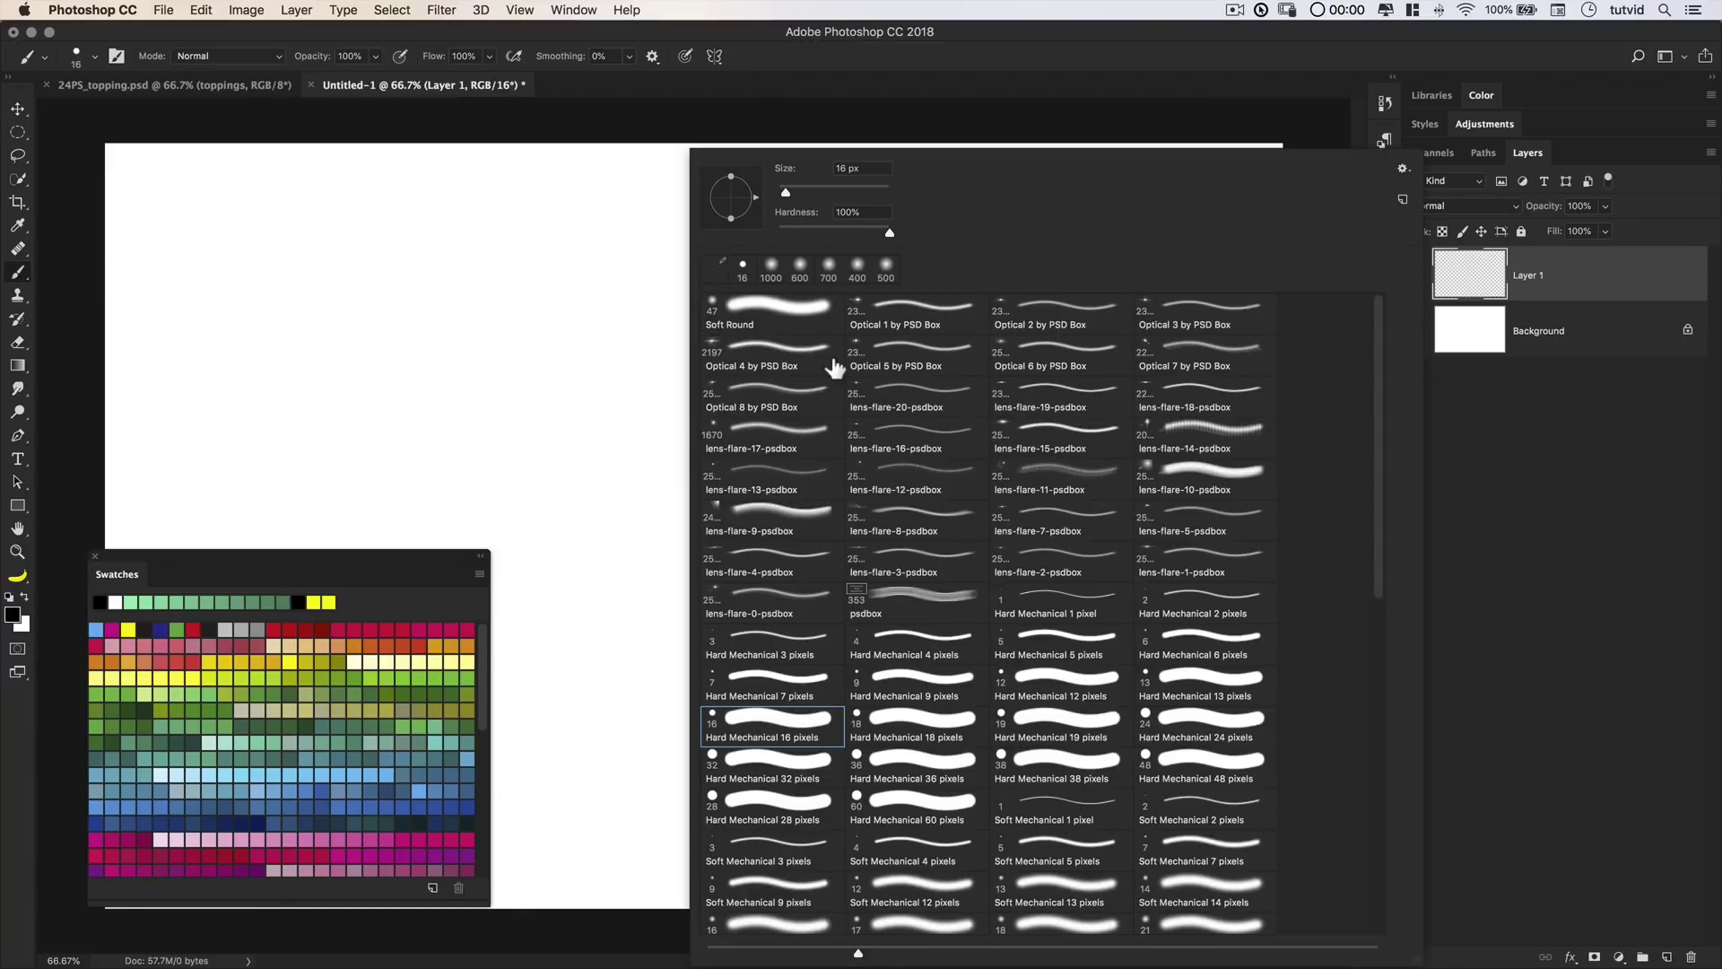
pyautogui.moveTo(808, 193); pyautogui.dragTo(831, 195)
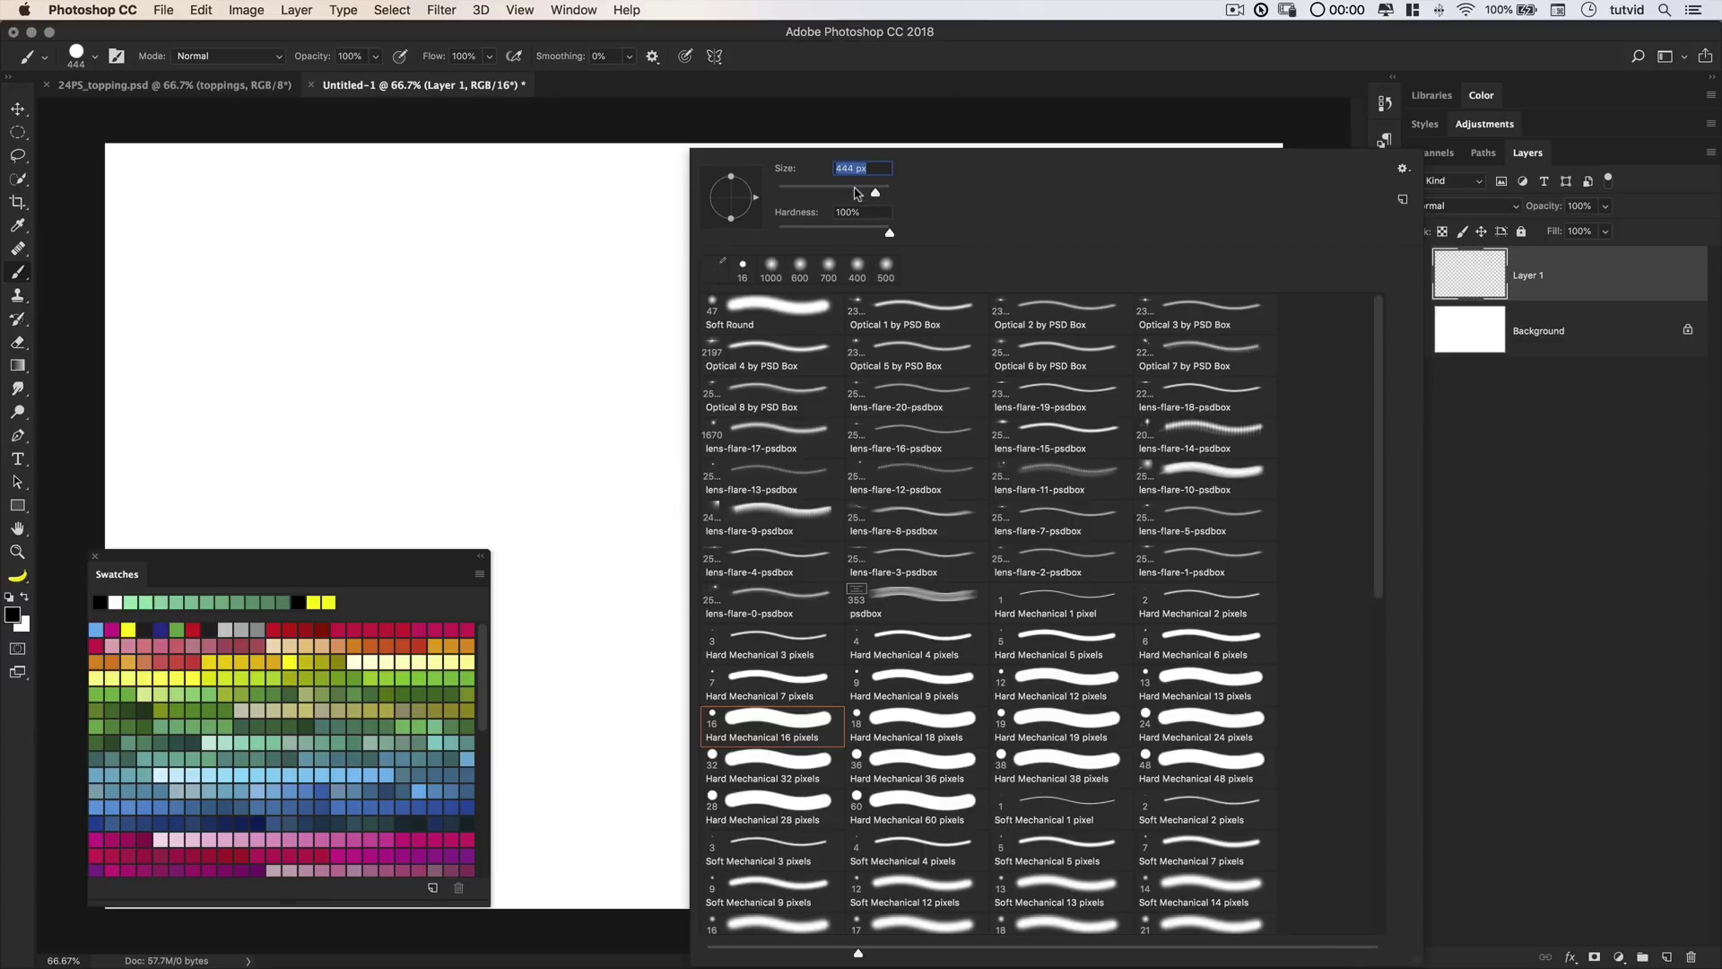
pyautogui.write('65')
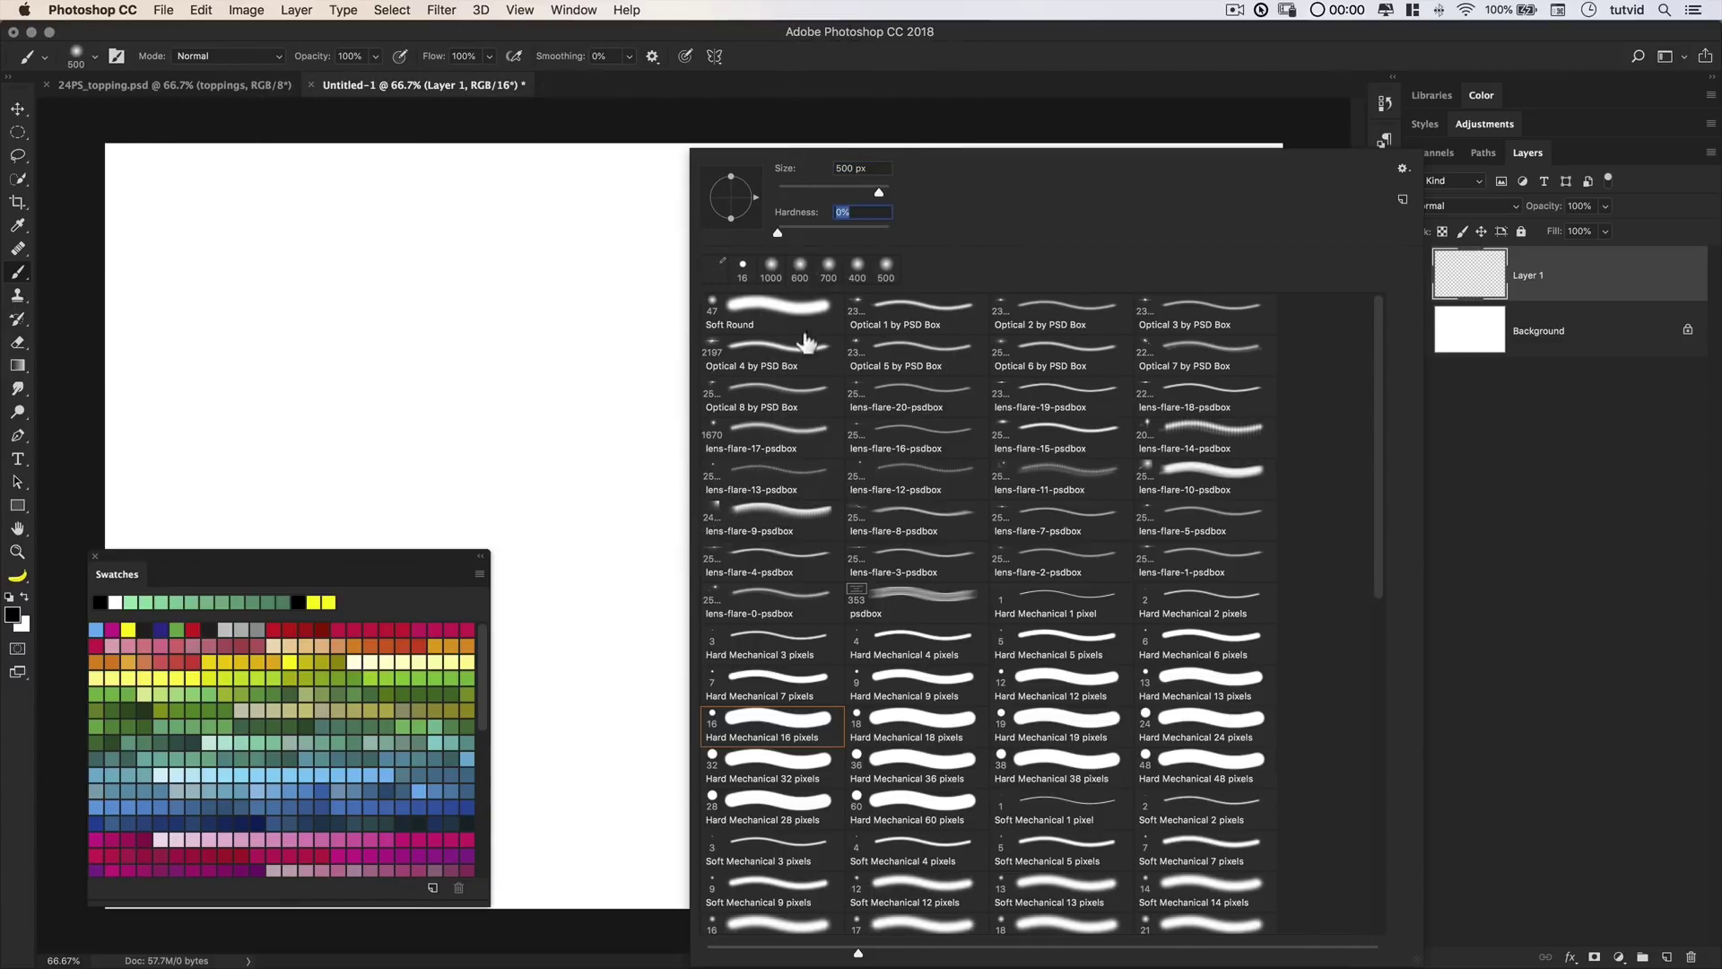
pyautogui.click(1565, 285)
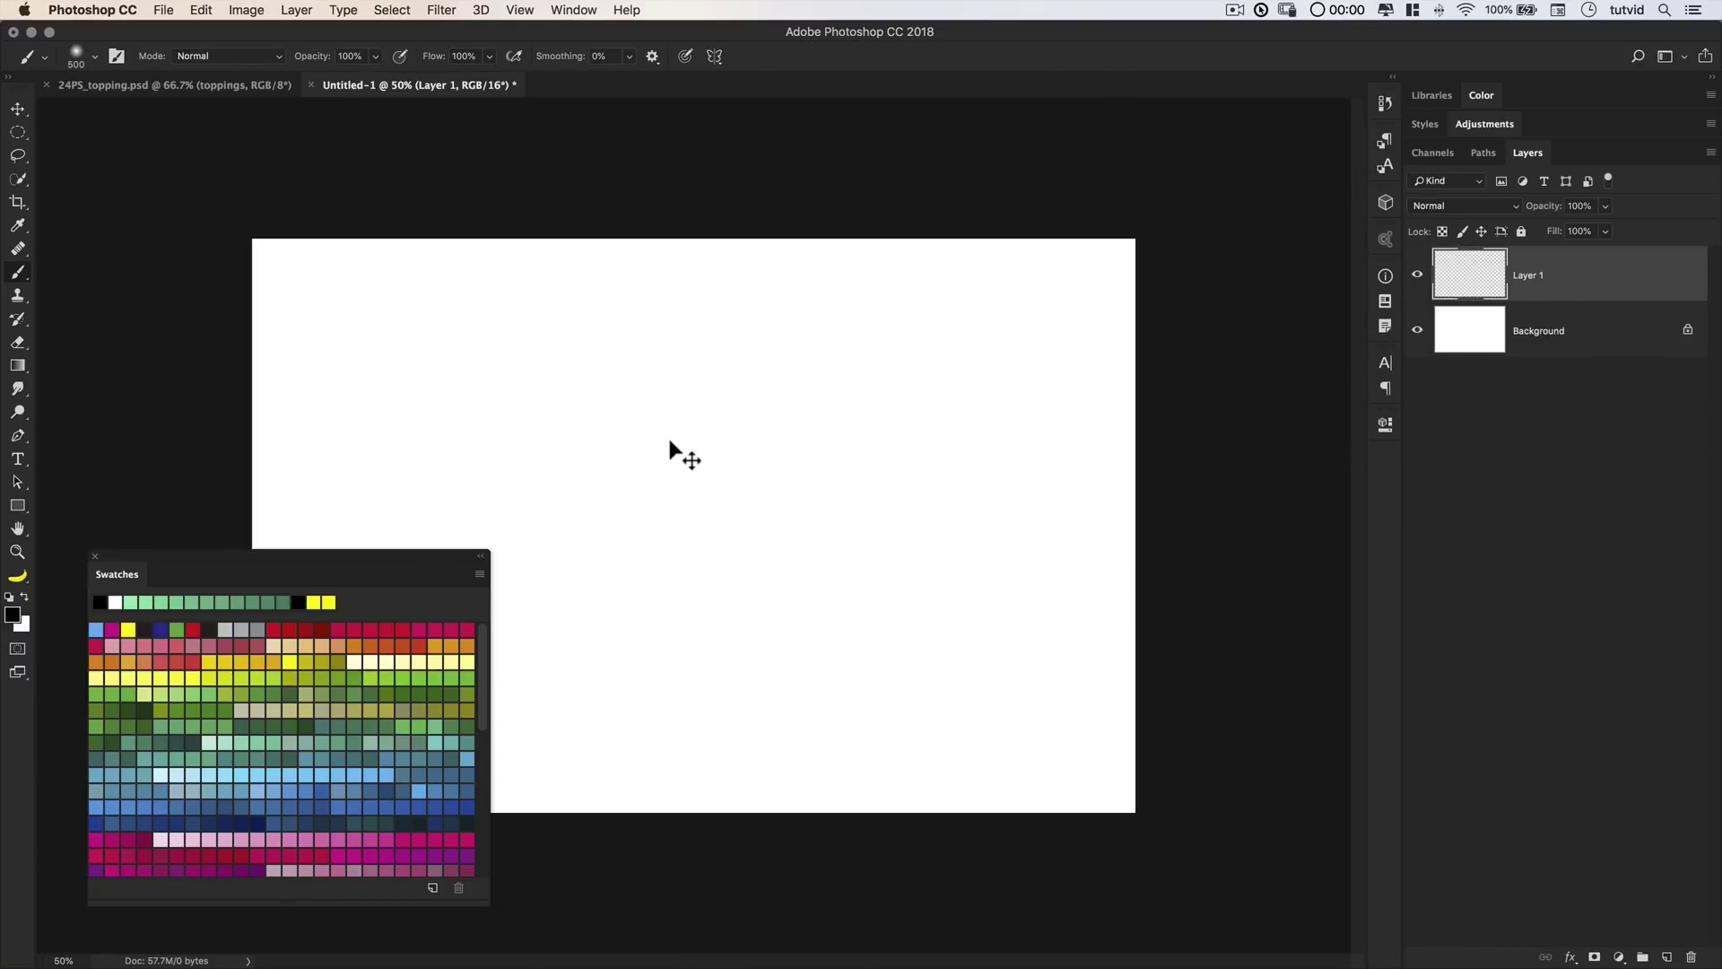
pyautogui.press('super+minus')
pyautogui.press('super+minus')
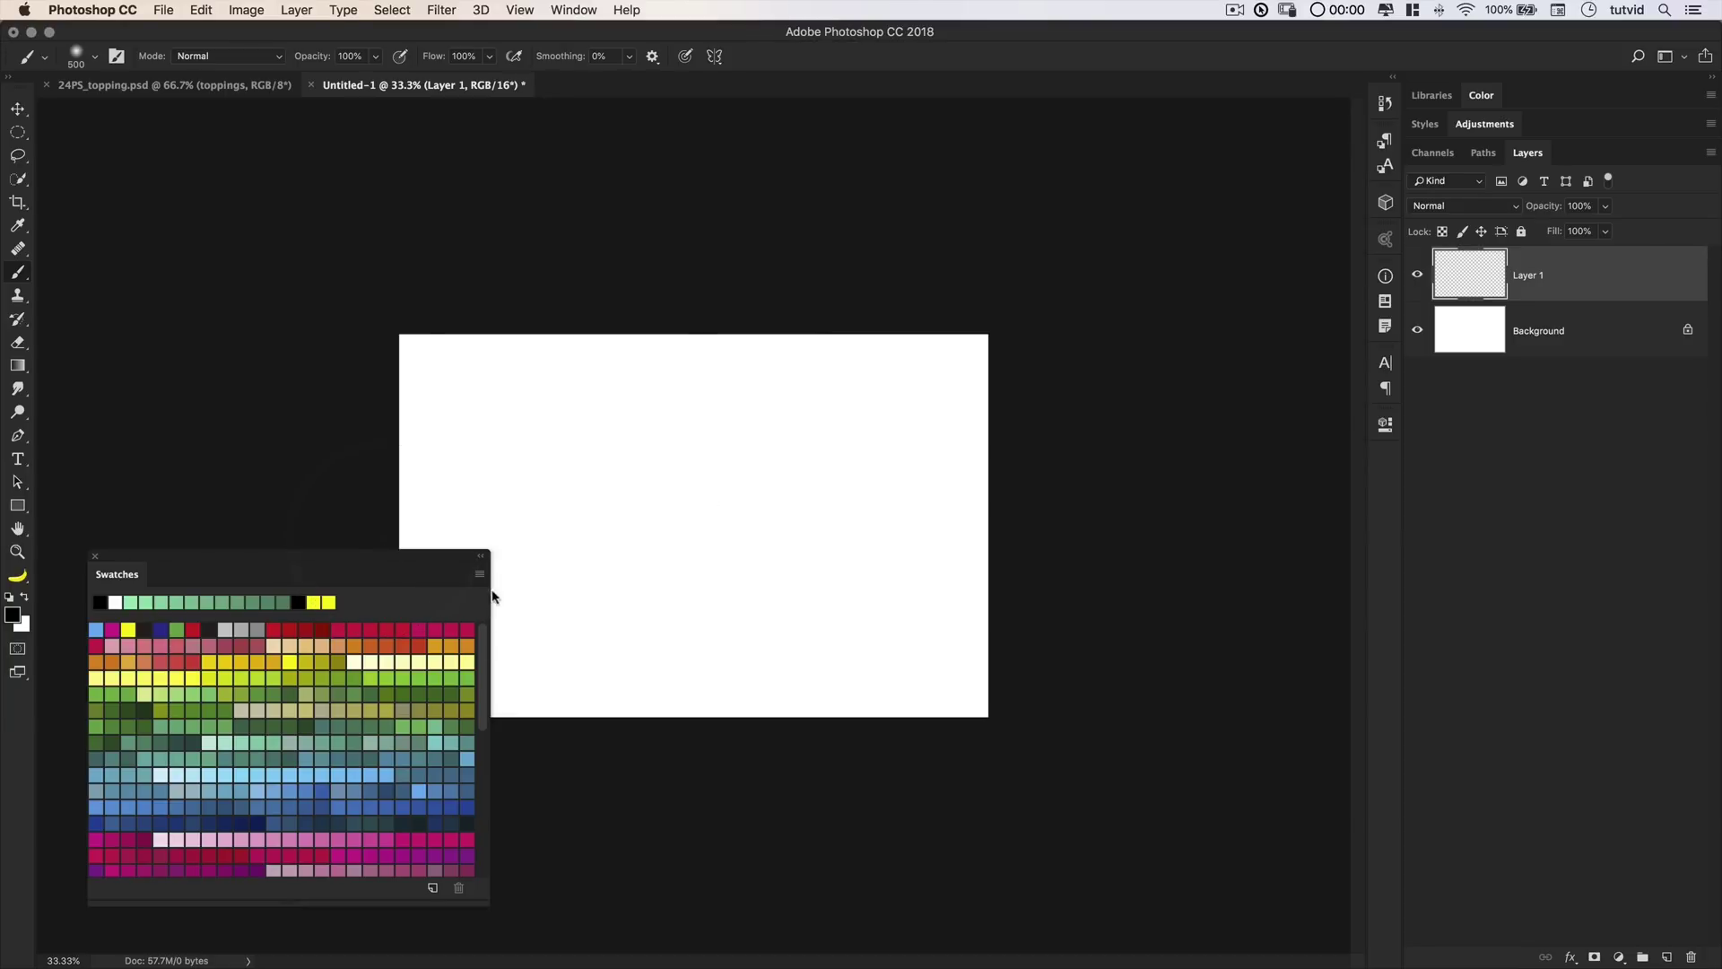
# - Narrow the Swatches panel and paint a soft crimson band on Layer 1
pyautogui.moveTo(489, 593); pyautogui.dragTo(350, 593)
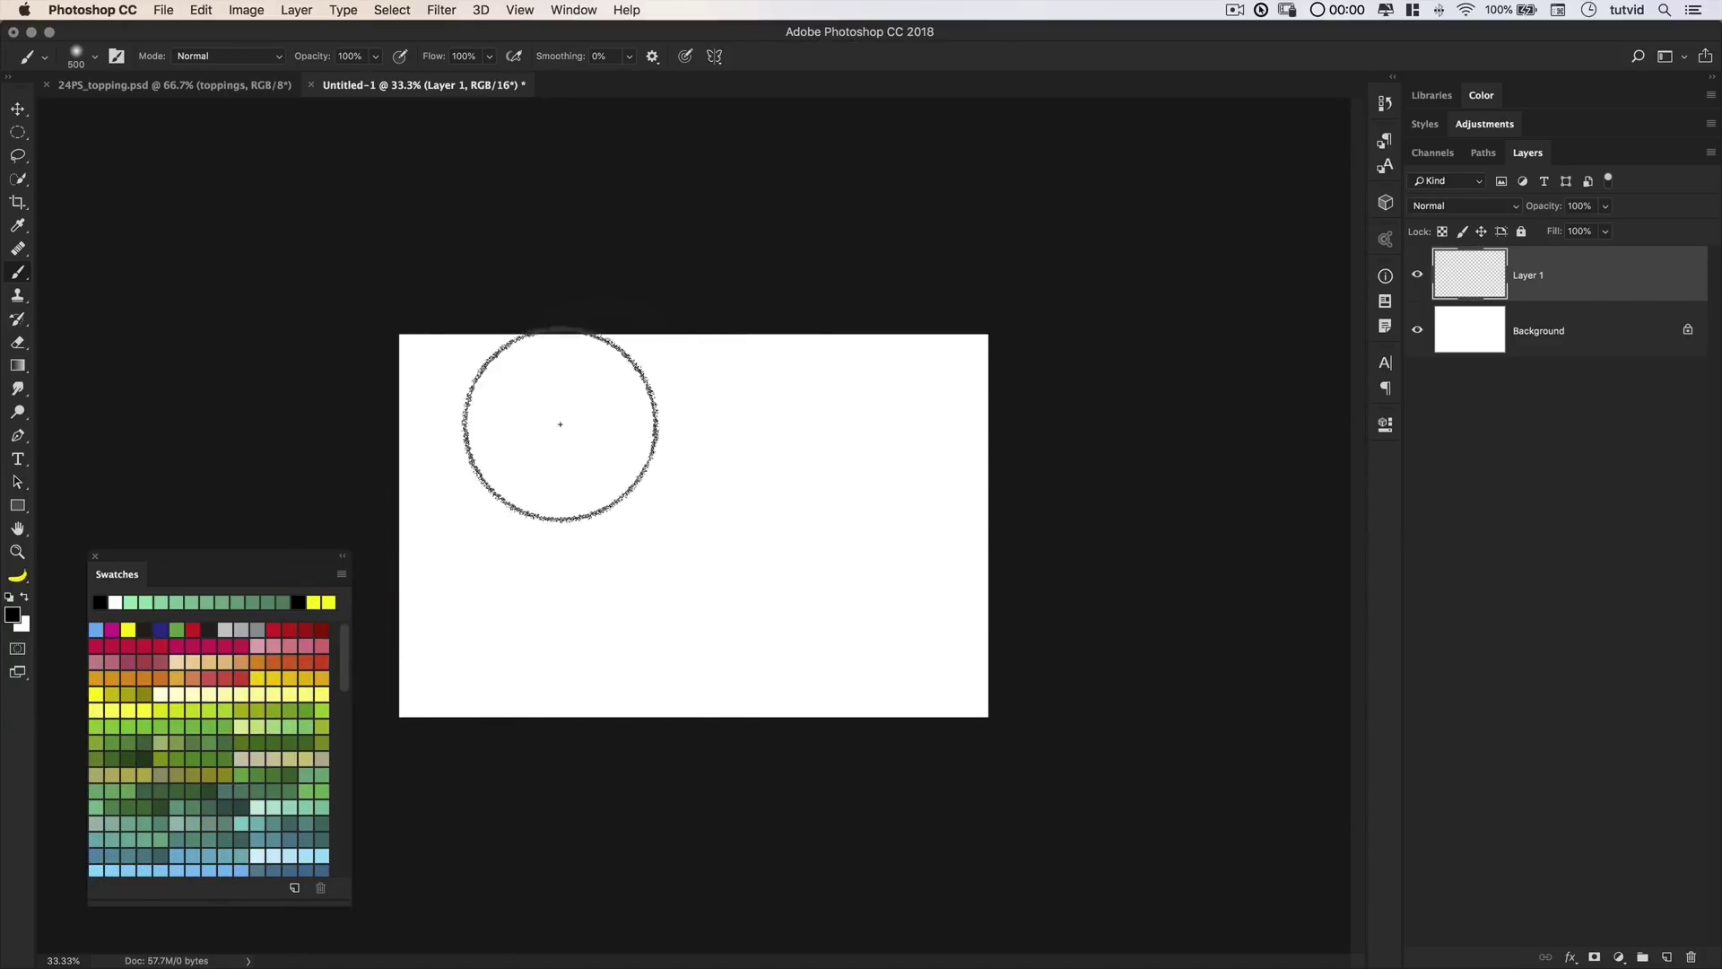
pyautogui.click(117, 648)
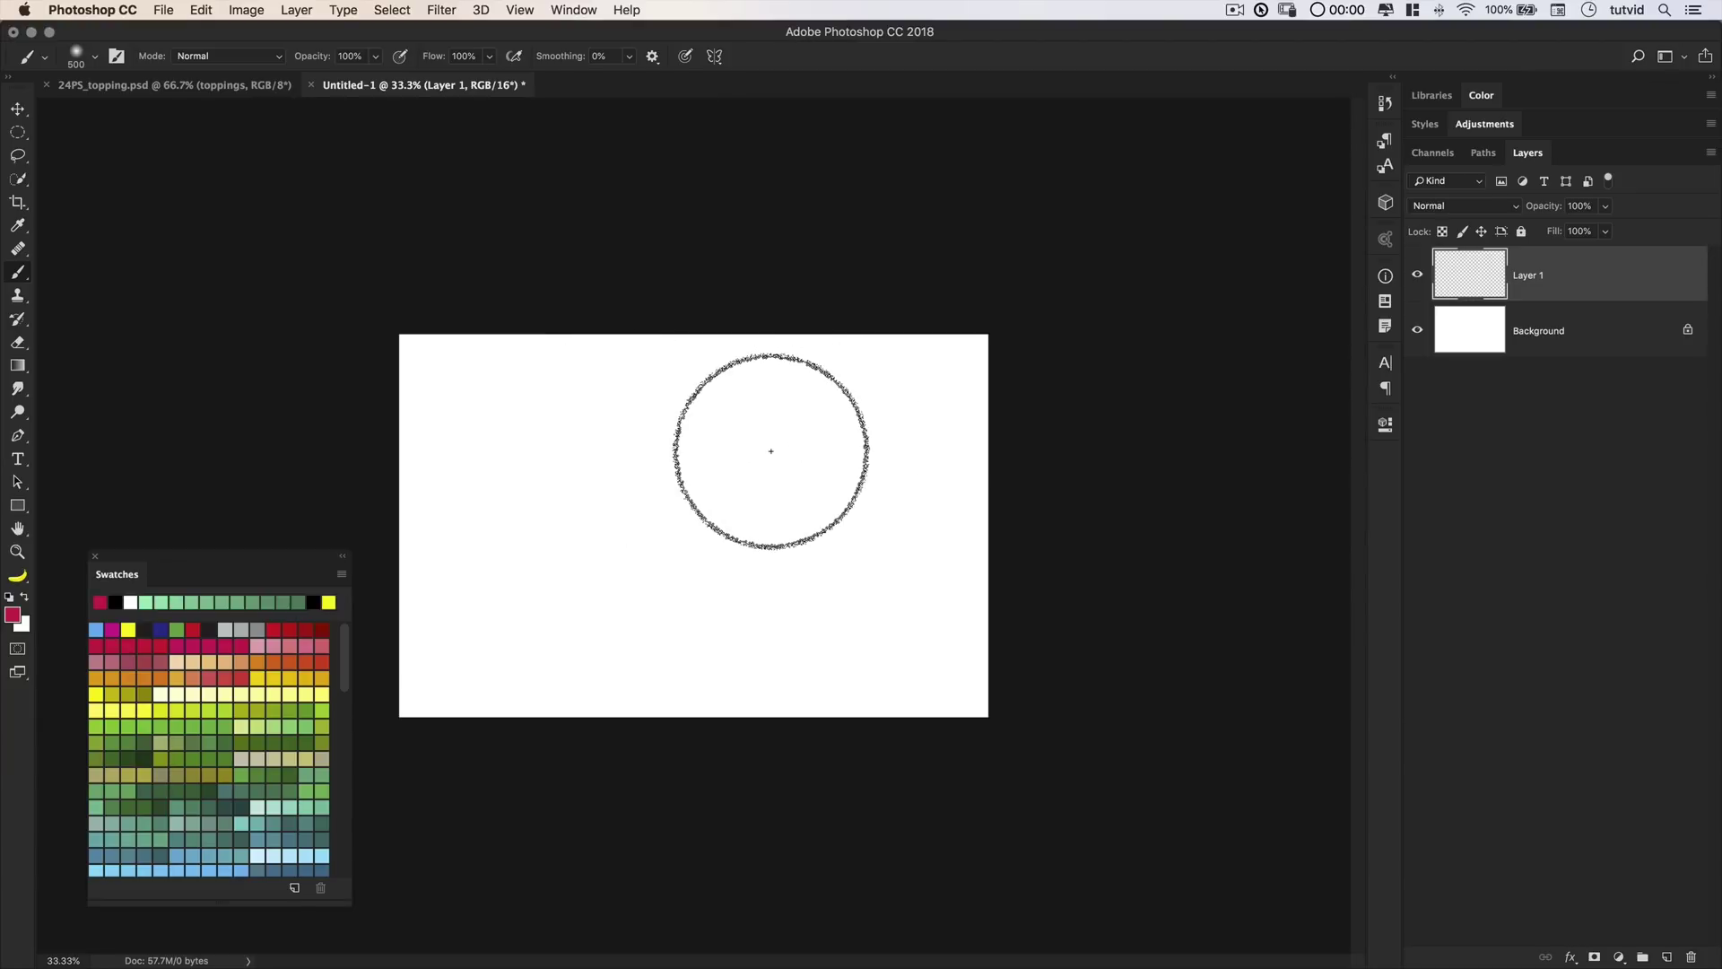
pyautogui.moveTo(415, 395)
pyautogui.mouseDown()
pyautogui.moveTo(469, 451)
pyautogui.moveTo(506, 432)
pyautogui.moveTo(490, 528)
pyautogui.moveTo(623, 519)
pyautogui.moveTo(627, 599)
pyautogui.moveTo(685, 664)
pyautogui.moveTo(738, 534)
pyautogui.moveTo(757, 566)
pyautogui.moveTo(843, 601)
pyautogui.moveTo(891, 544)
pyautogui.moveTo(860, 563)
pyautogui.mouseUp()
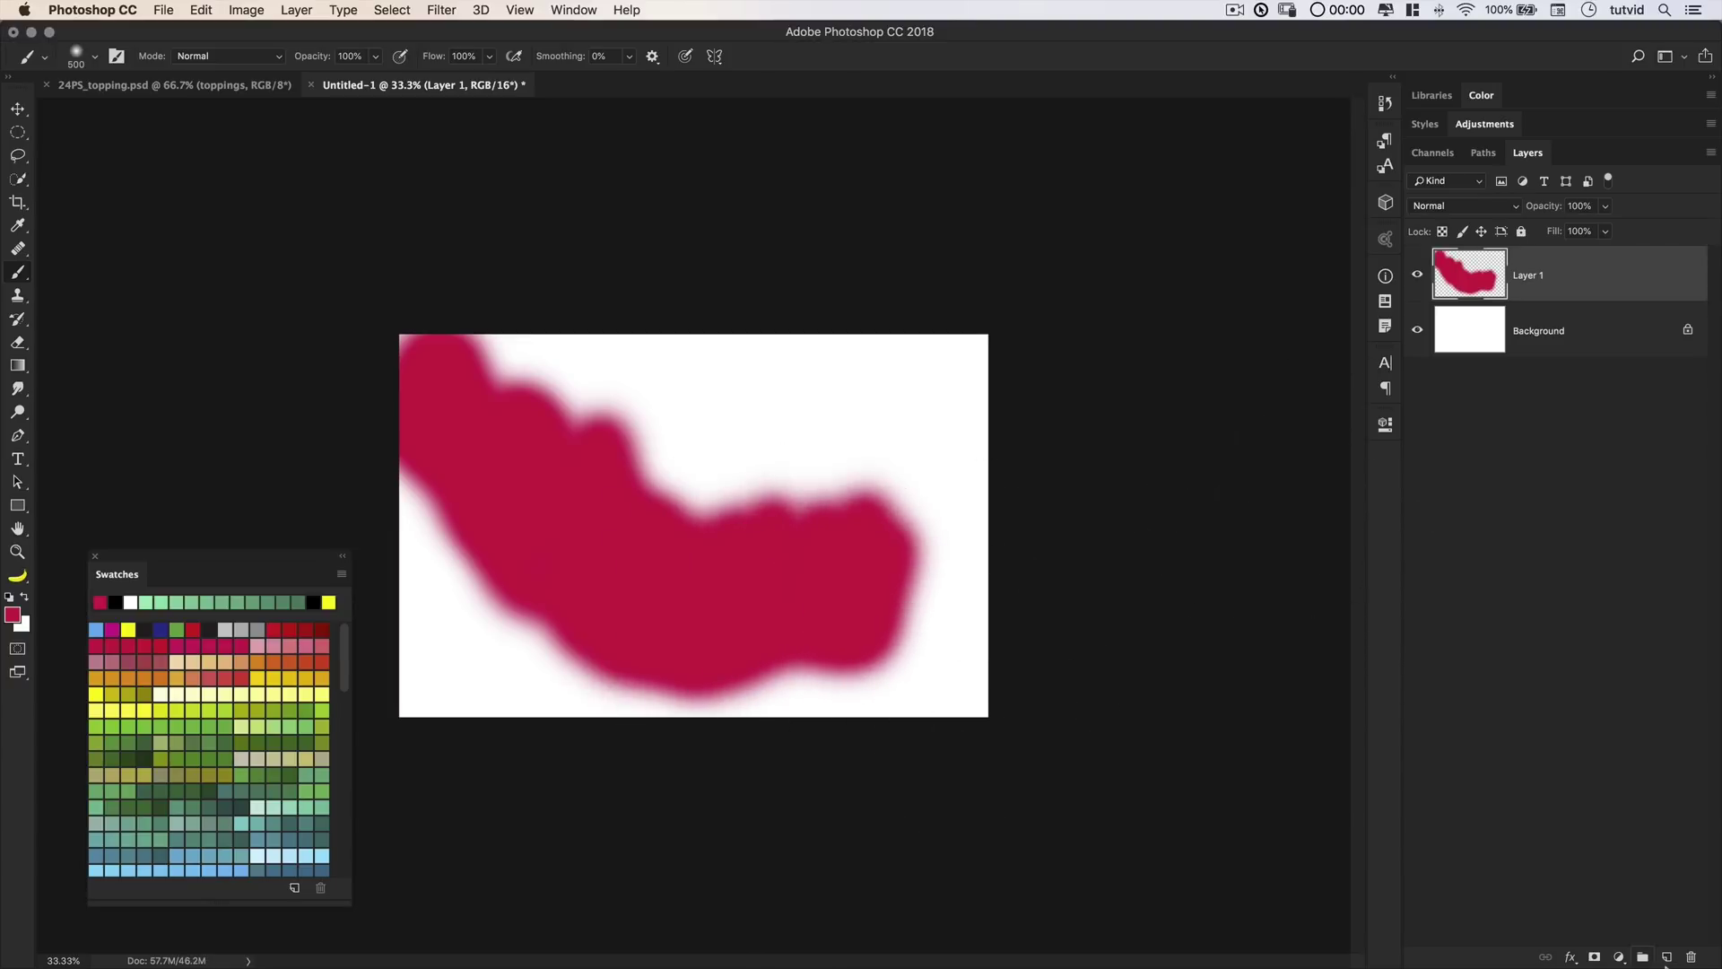
# - On a new Layer 2, paint light-blue blobs at the top and lower left
pyautogui.click(1669, 958)
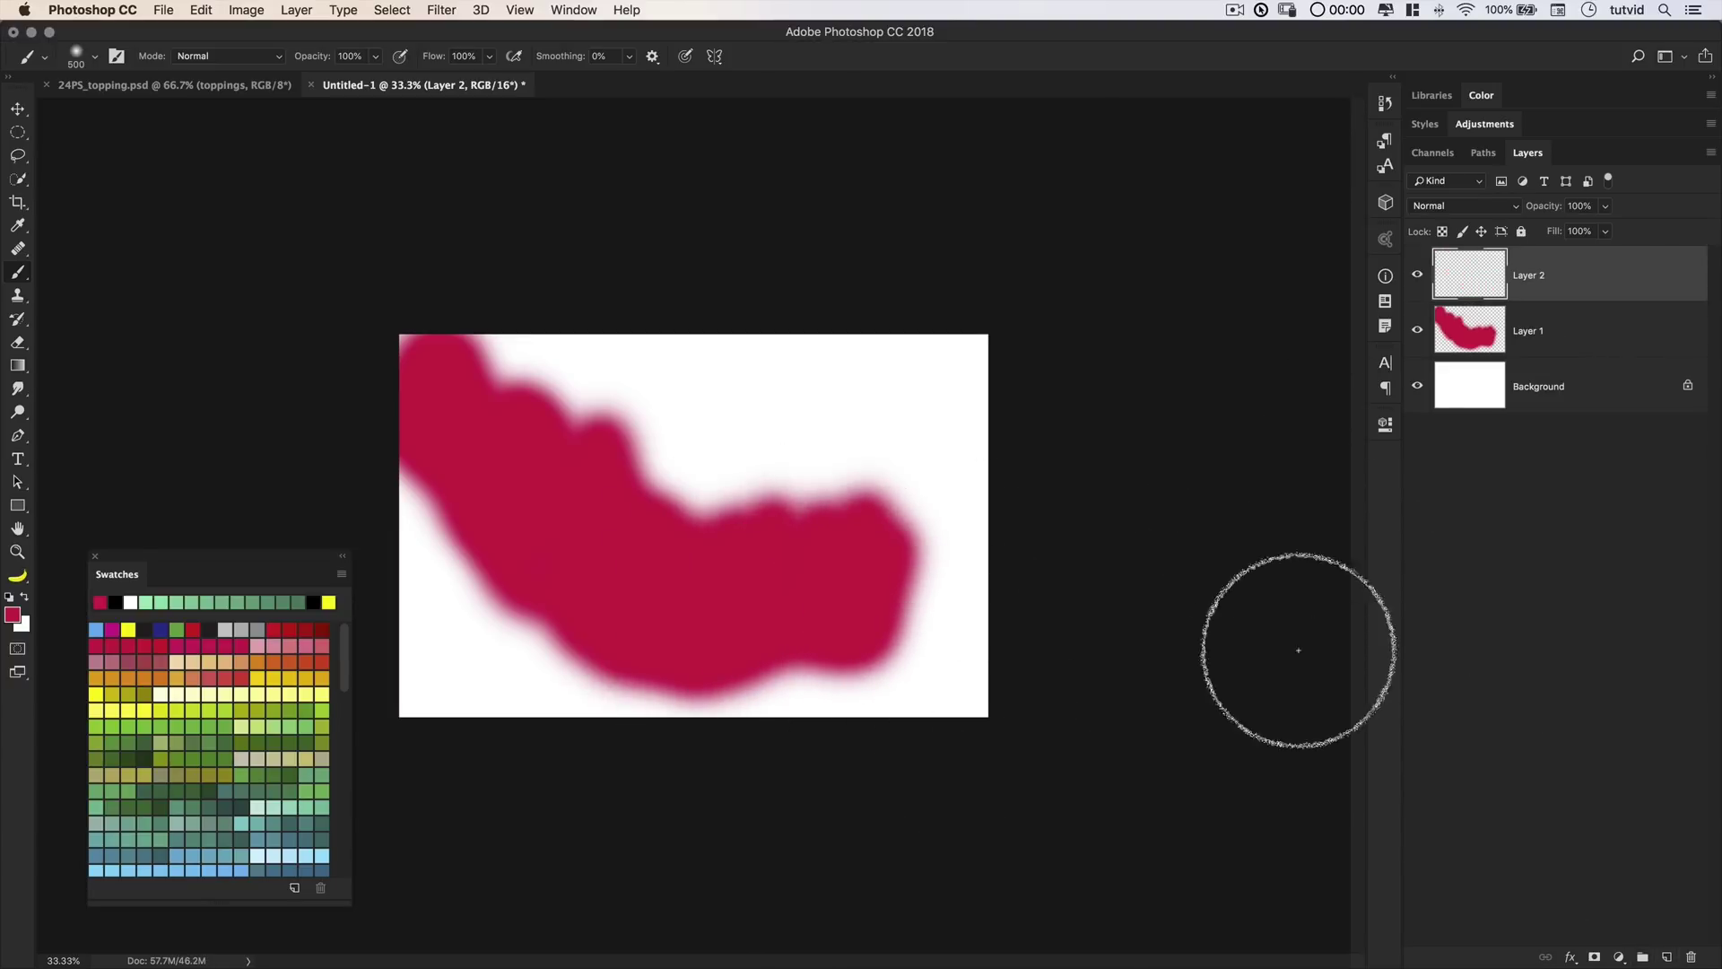
pyautogui.click(99, 632)
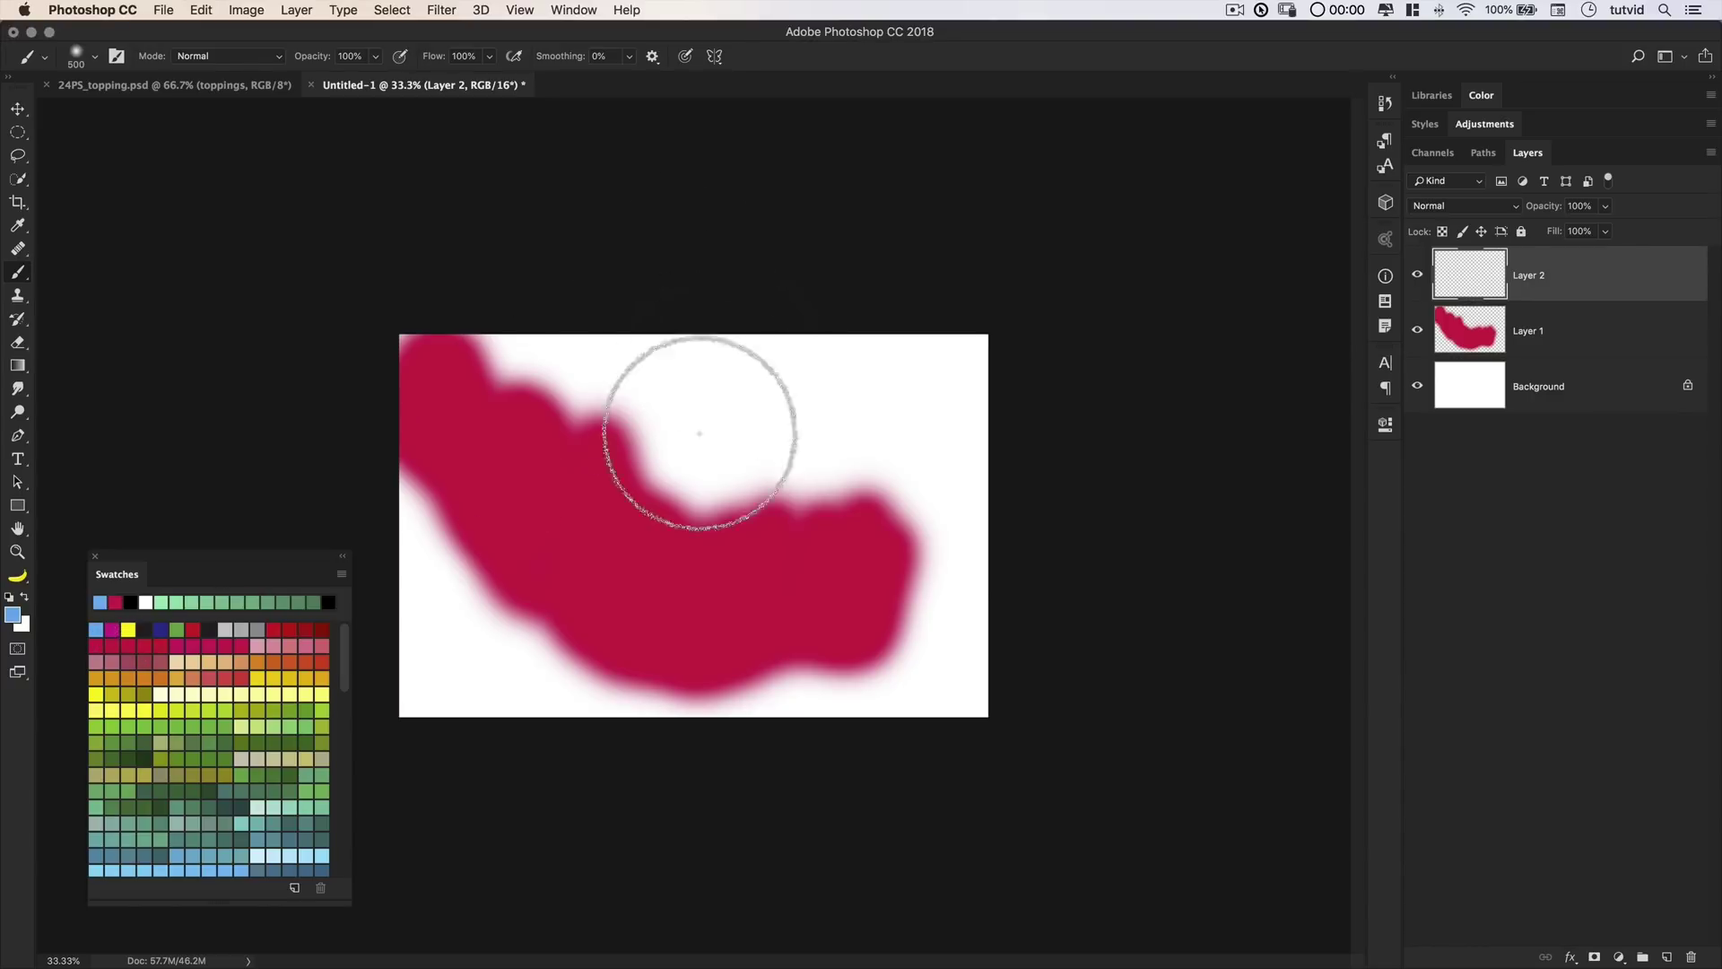
pyautogui.moveTo(700, 431)
pyautogui.mouseDown()
pyautogui.moveTo(777, 432)
pyautogui.moveTo(836, 538)
pyautogui.moveTo(876, 526)
pyautogui.moveTo(845, 398)
pyautogui.moveTo(805, 352)
pyautogui.moveTo(756, 413)
pyautogui.moveTo(790, 502)
pyautogui.mouseUp()
pyautogui.moveTo(515, 638); pyautogui.dragTo(481, 589)
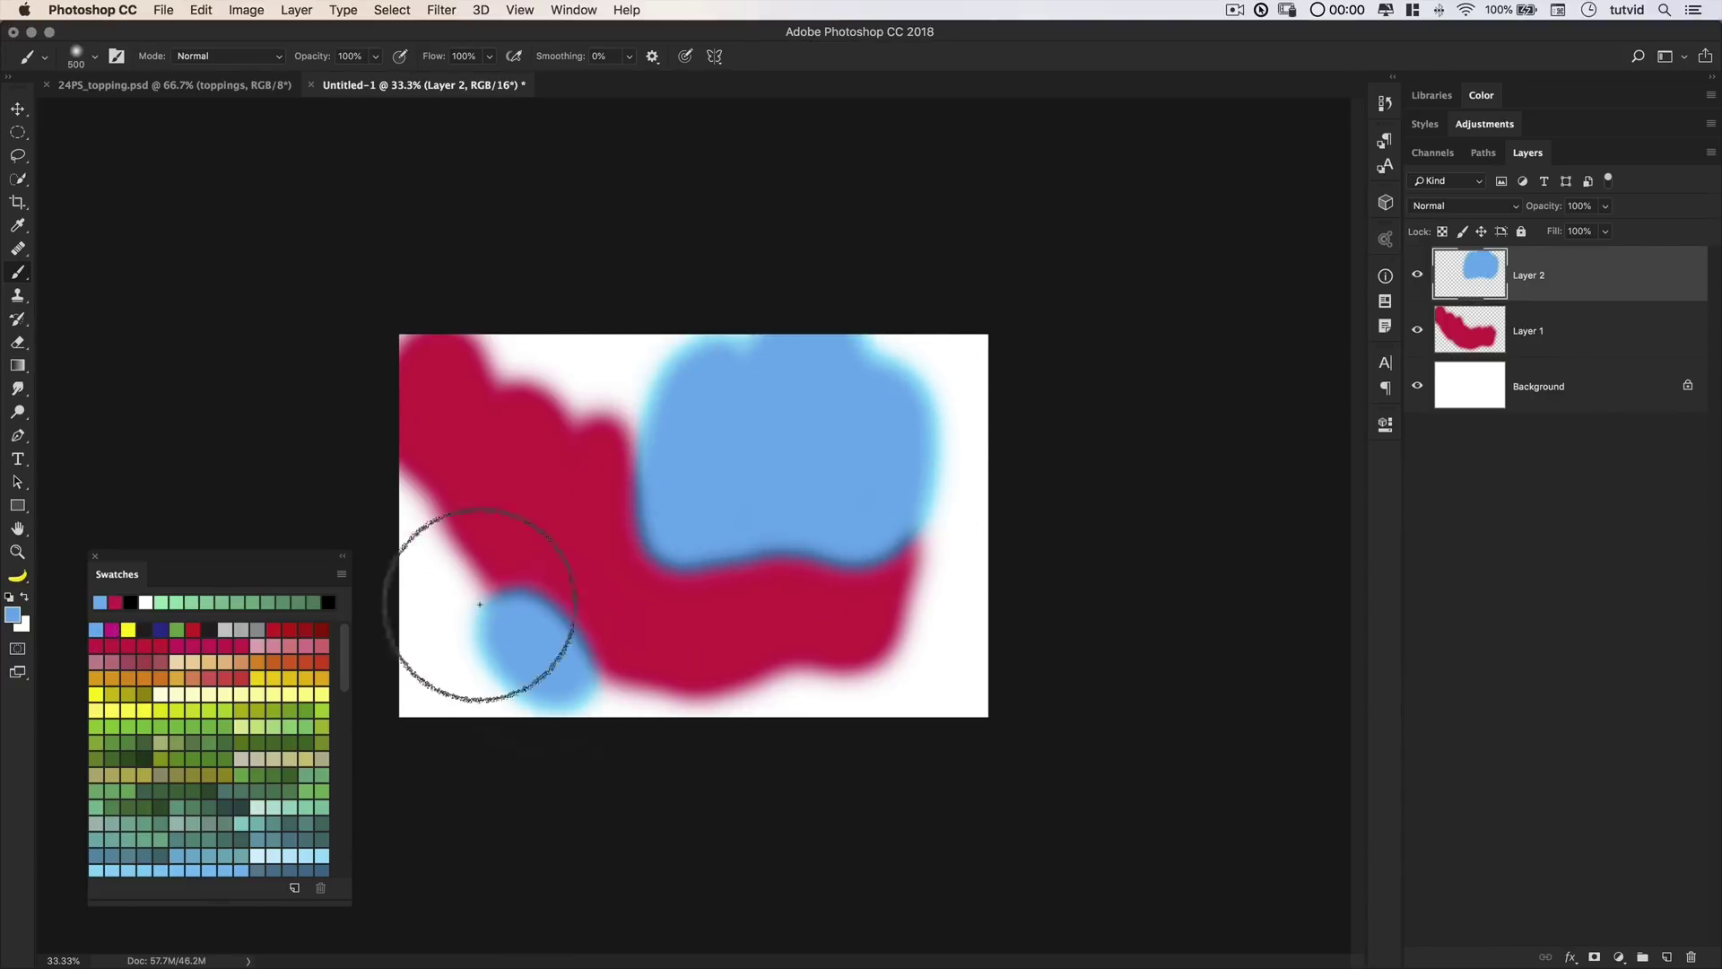
# - On a new Layer 3, paint darker red along the left and right edges
pyautogui.click(1670, 958)
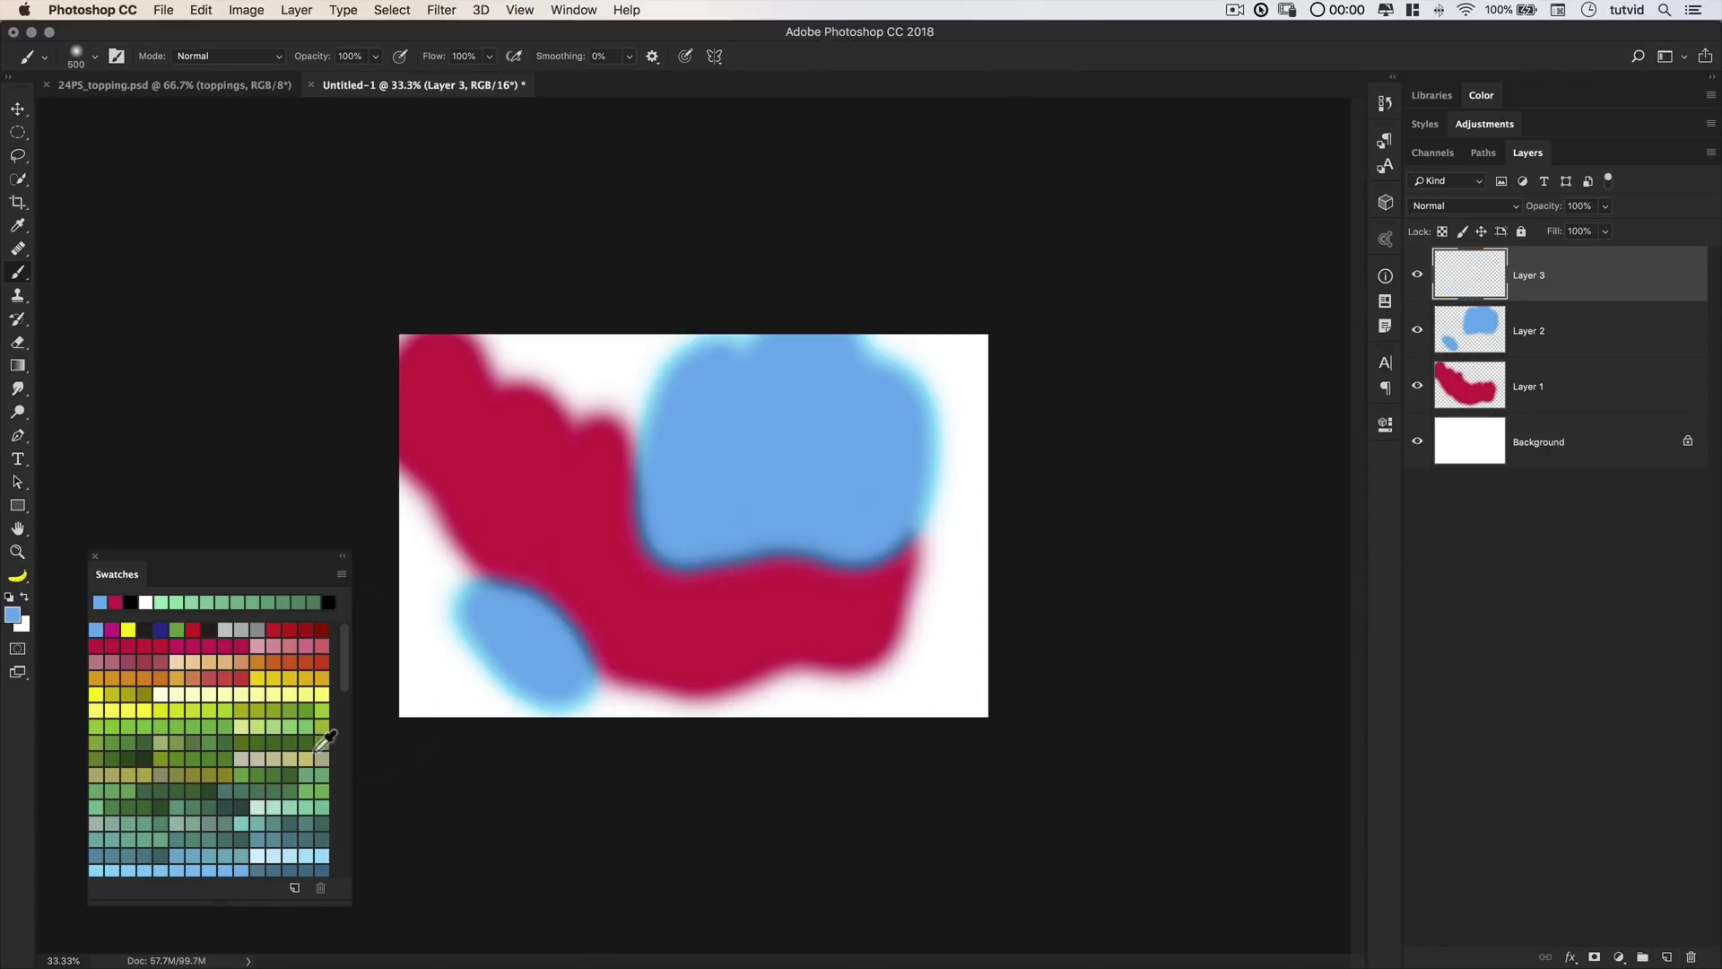
pyautogui.click(295, 632)
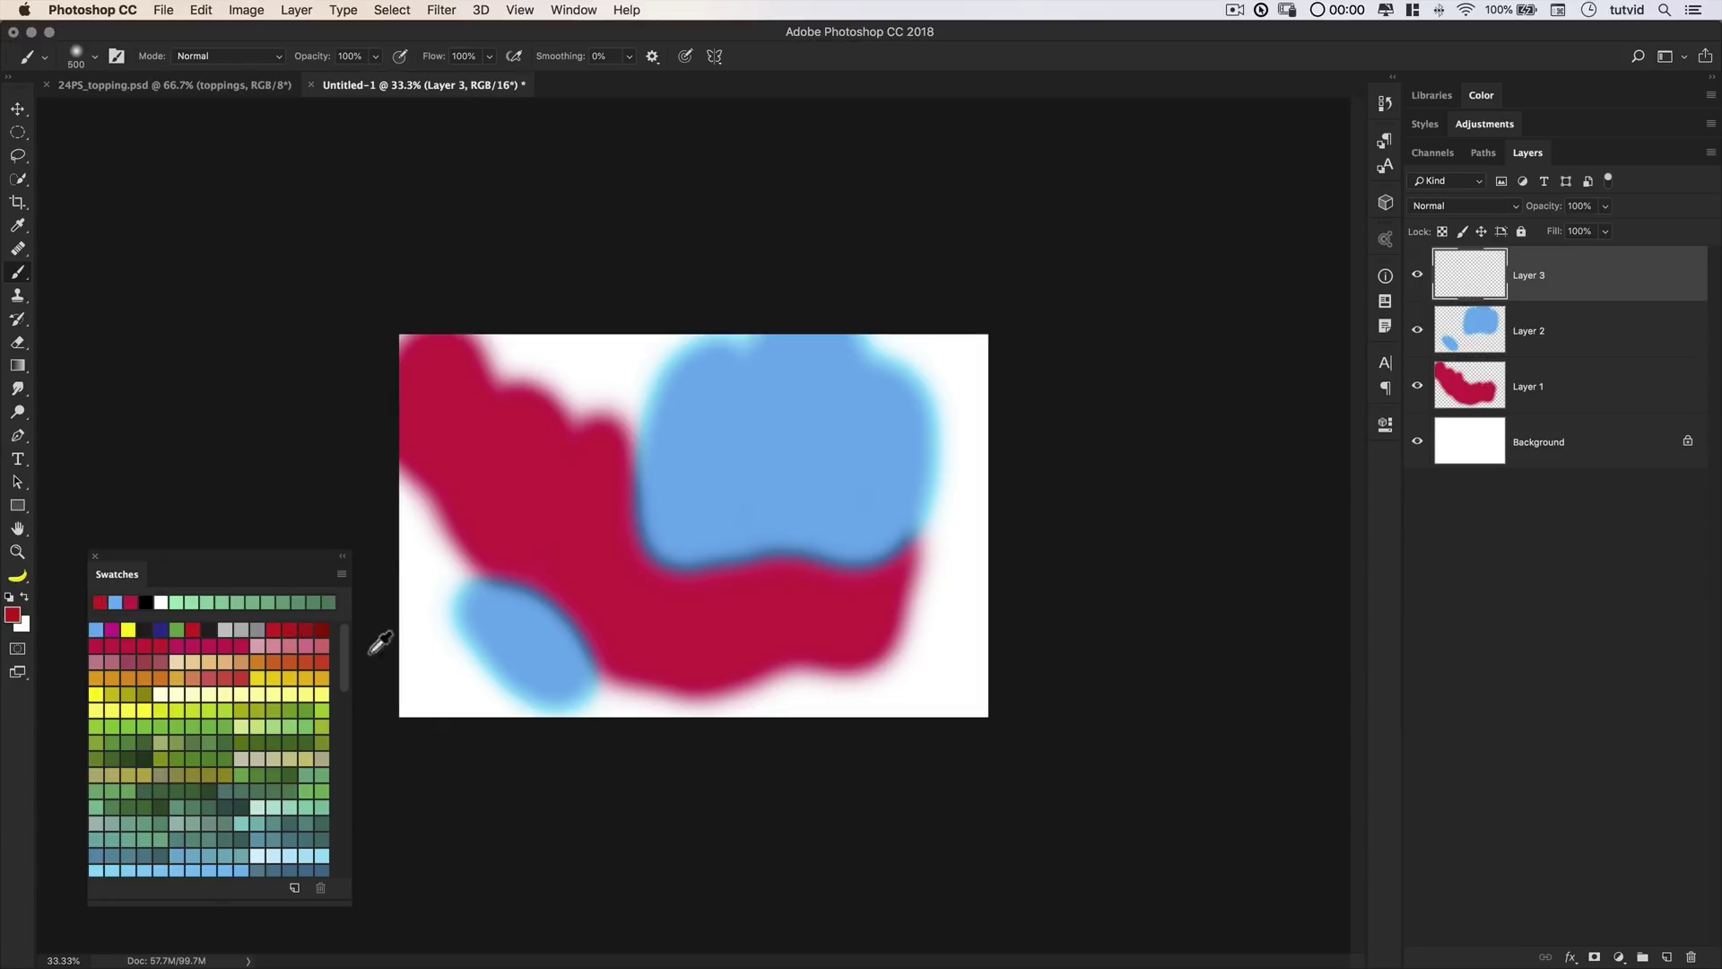
pyautogui.moveTo(396, 492); pyautogui.dragTo(400, 338)
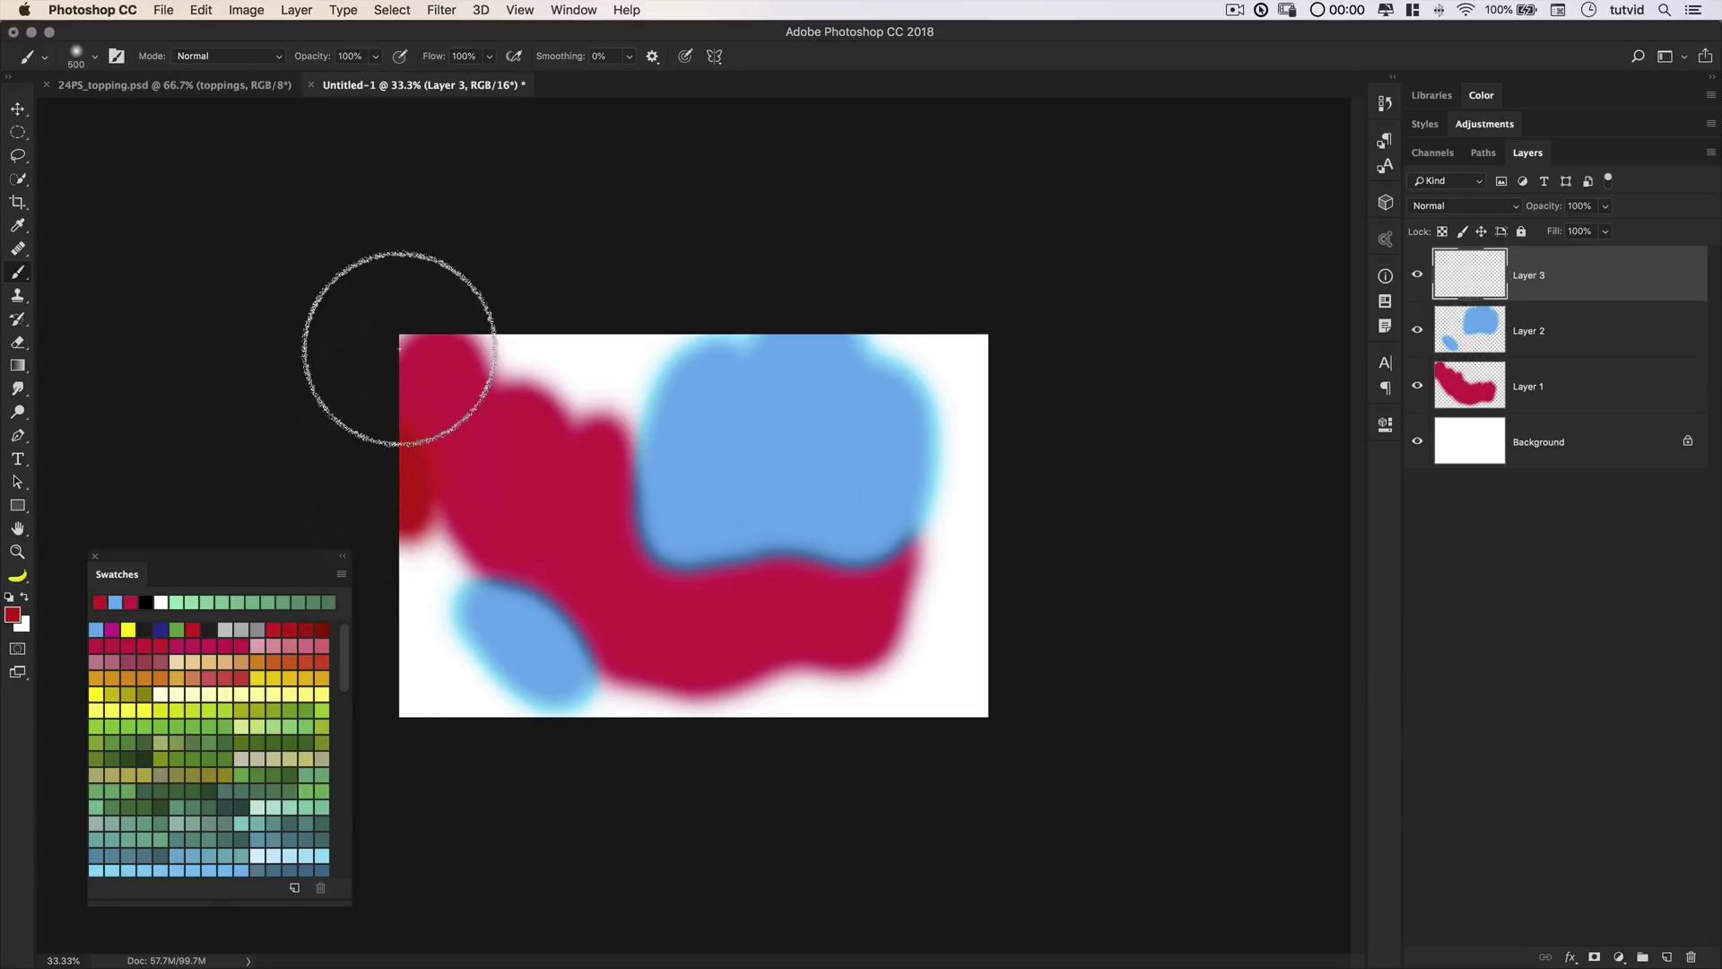
pyautogui.moveTo(937, 525)
pyautogui.mouseDown()
pyautogui.moveTo(898, 570)
pyautogui.moveTo(946, 625)
pyautogui.moveTo(954, 526)
pyautogui.moveTo(988, 634)
pyautogui.mouseUp()
# - On a new Layer 4, paint dark blue over the lower left and top-right
pyautogui.click(1667, 957)
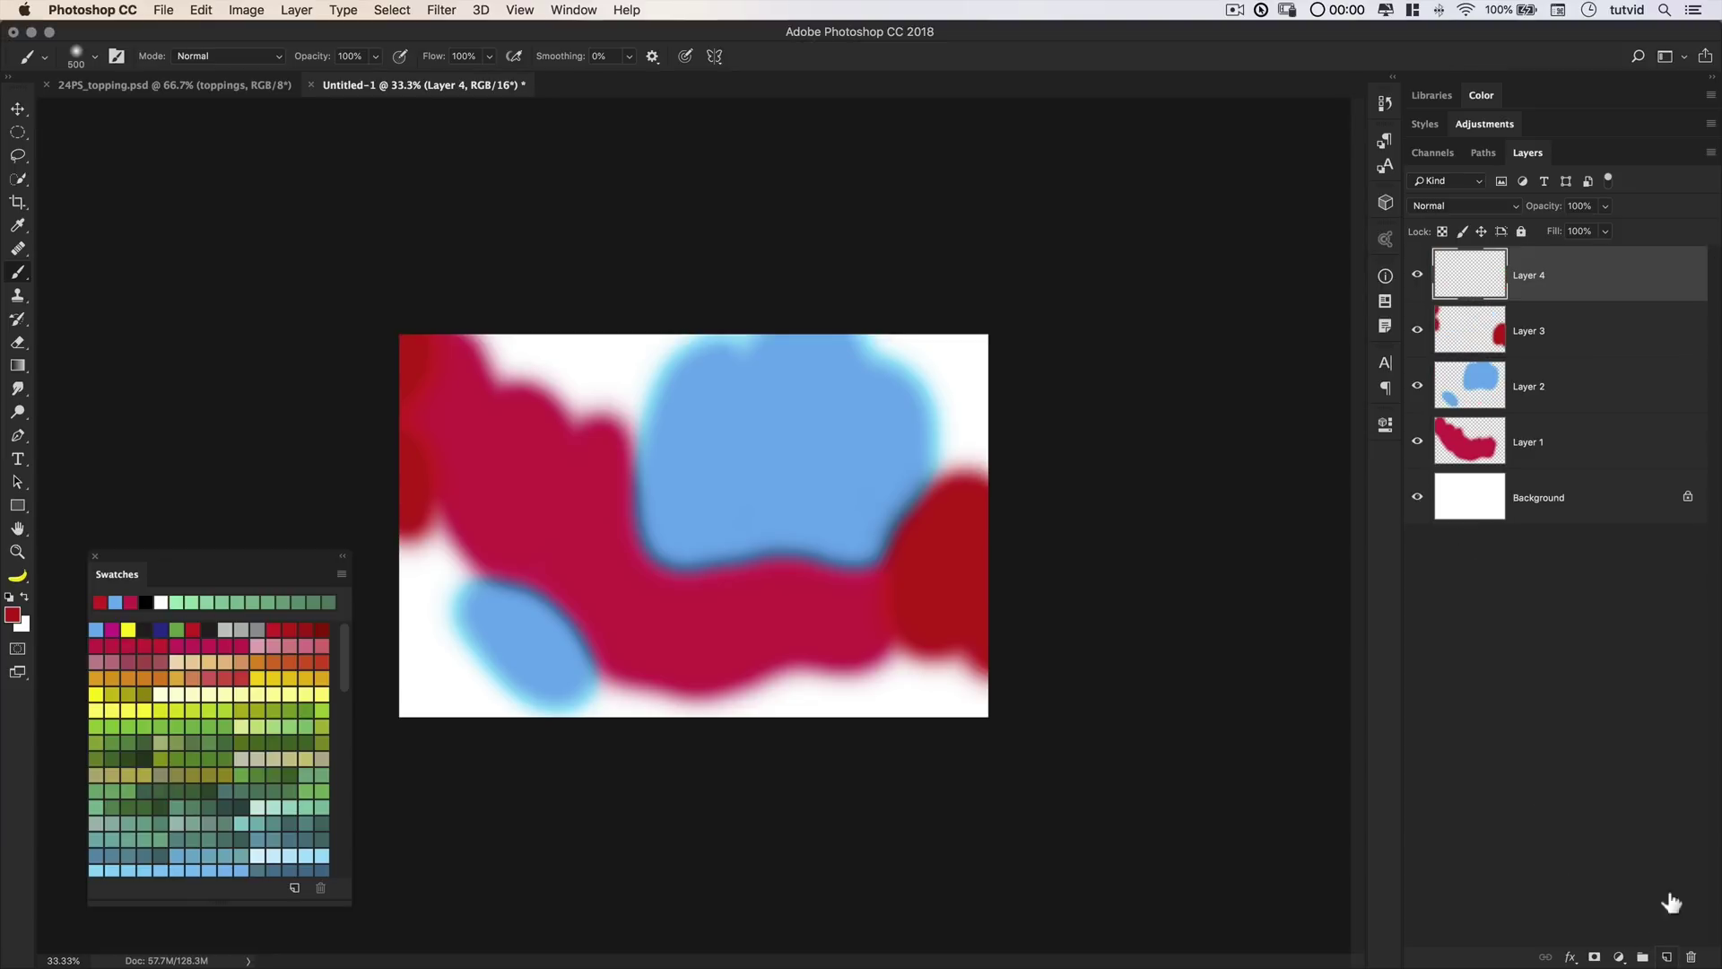
pyautogui.click(161, 632)
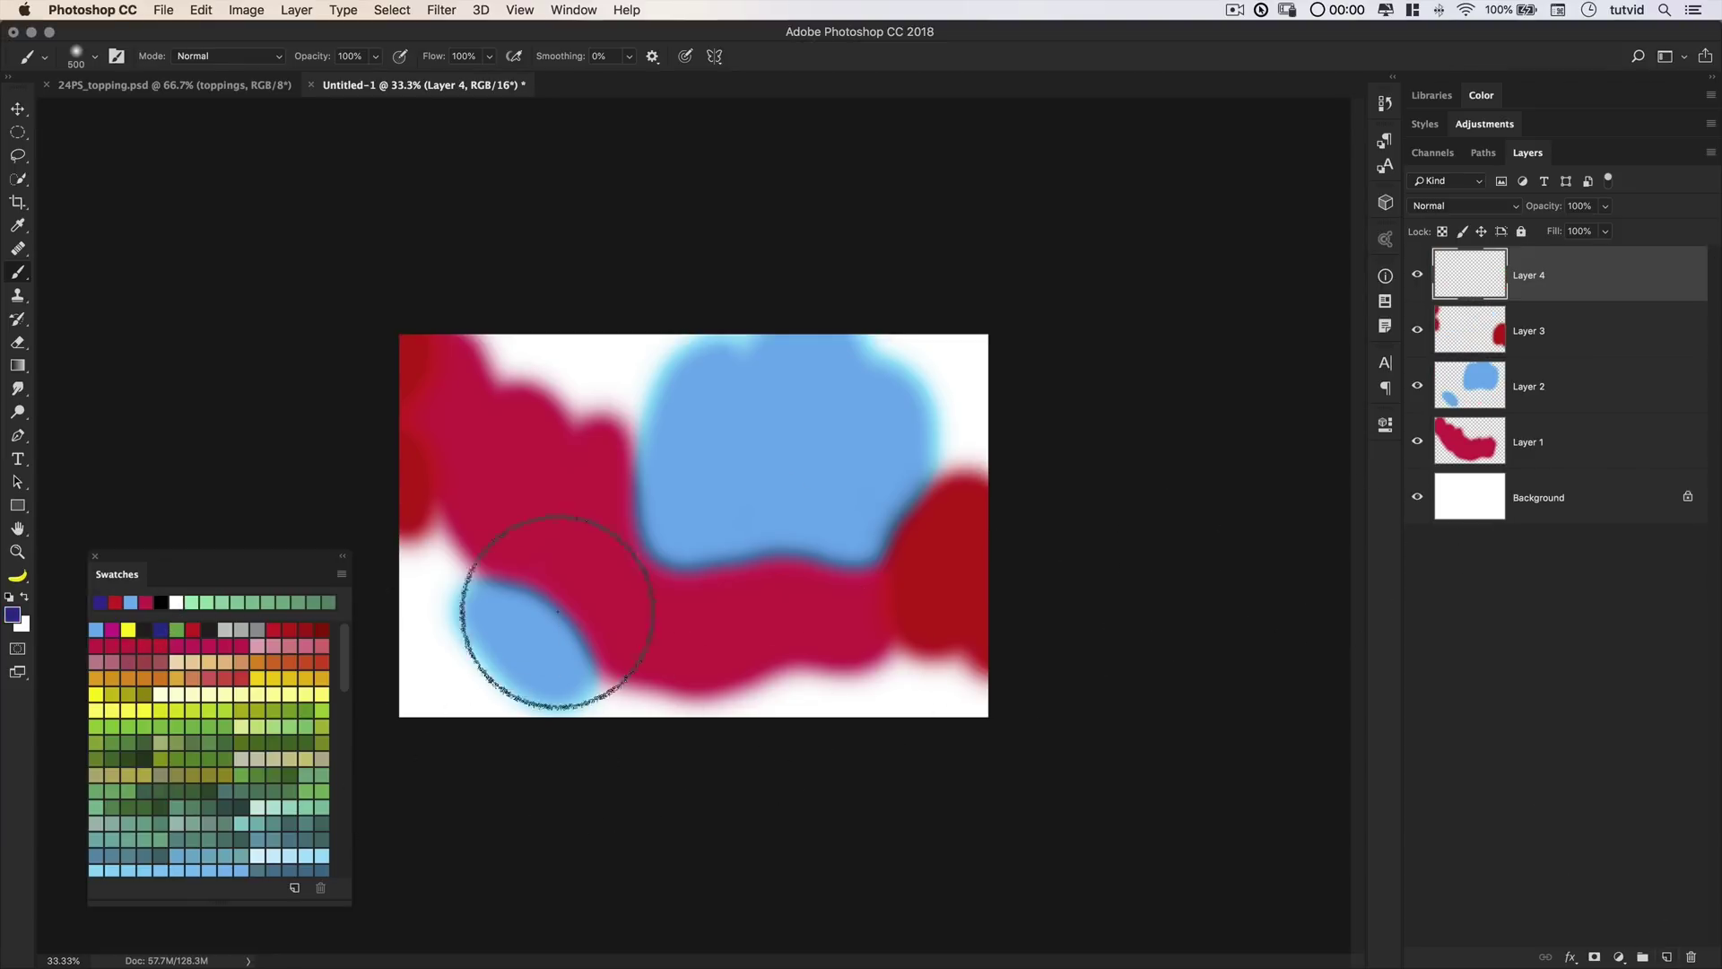
pyautogui.click(439, 655)
pyautogui.moveTo(451, 712)
pyautogui.mouseDown()
pyautogui.moveTo(442, 520)
pyautogui.moveTo(461, 731)
pyautogui.moveTo(557, 731)
pyautogui.moveTo(574, 696)
pyautogui.mouseUp()
pyautogui.moveTo(943, 265)
pyautogui.mouseDown()
pyautogui.moveTo(885, 365)
pyautogui.moveTo(1019, 415)
pyautogui.moveTo(880, 326)
pyautogui.moveTo(1122, 477)
pyautogui.mouseUp()
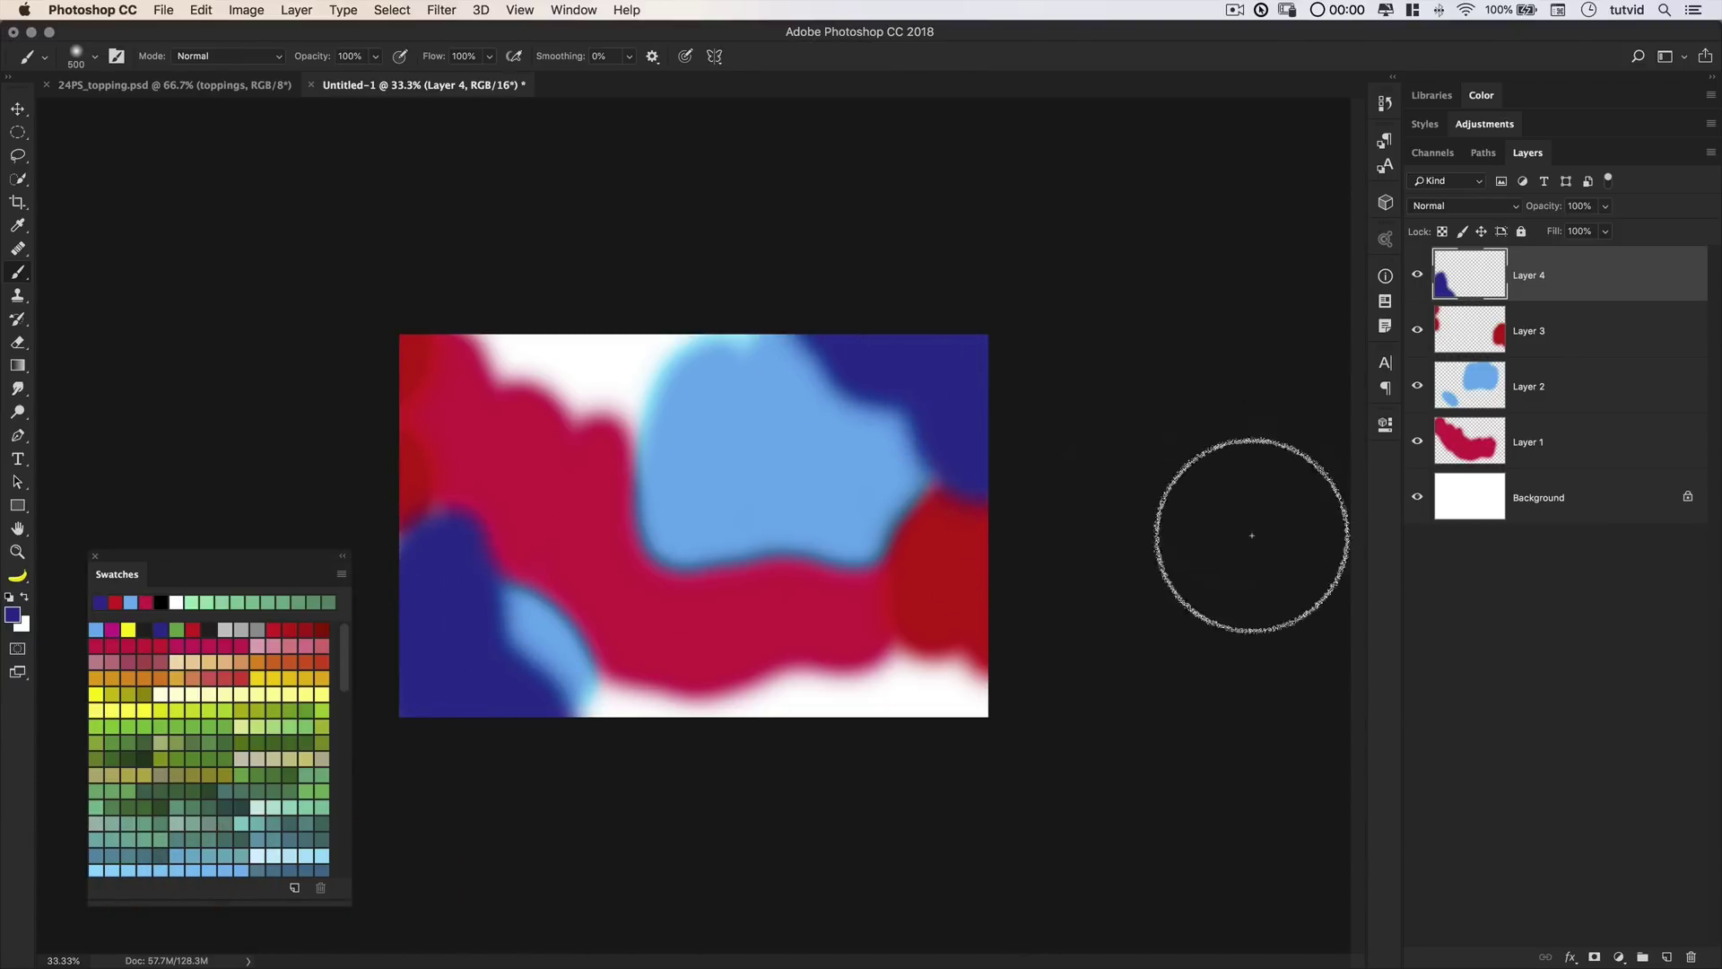
# - On a new Layer 5, paint yellow top and bottom edges and red-orange bottom-right, then close Swatches
pyautogui.click(1666, 957)
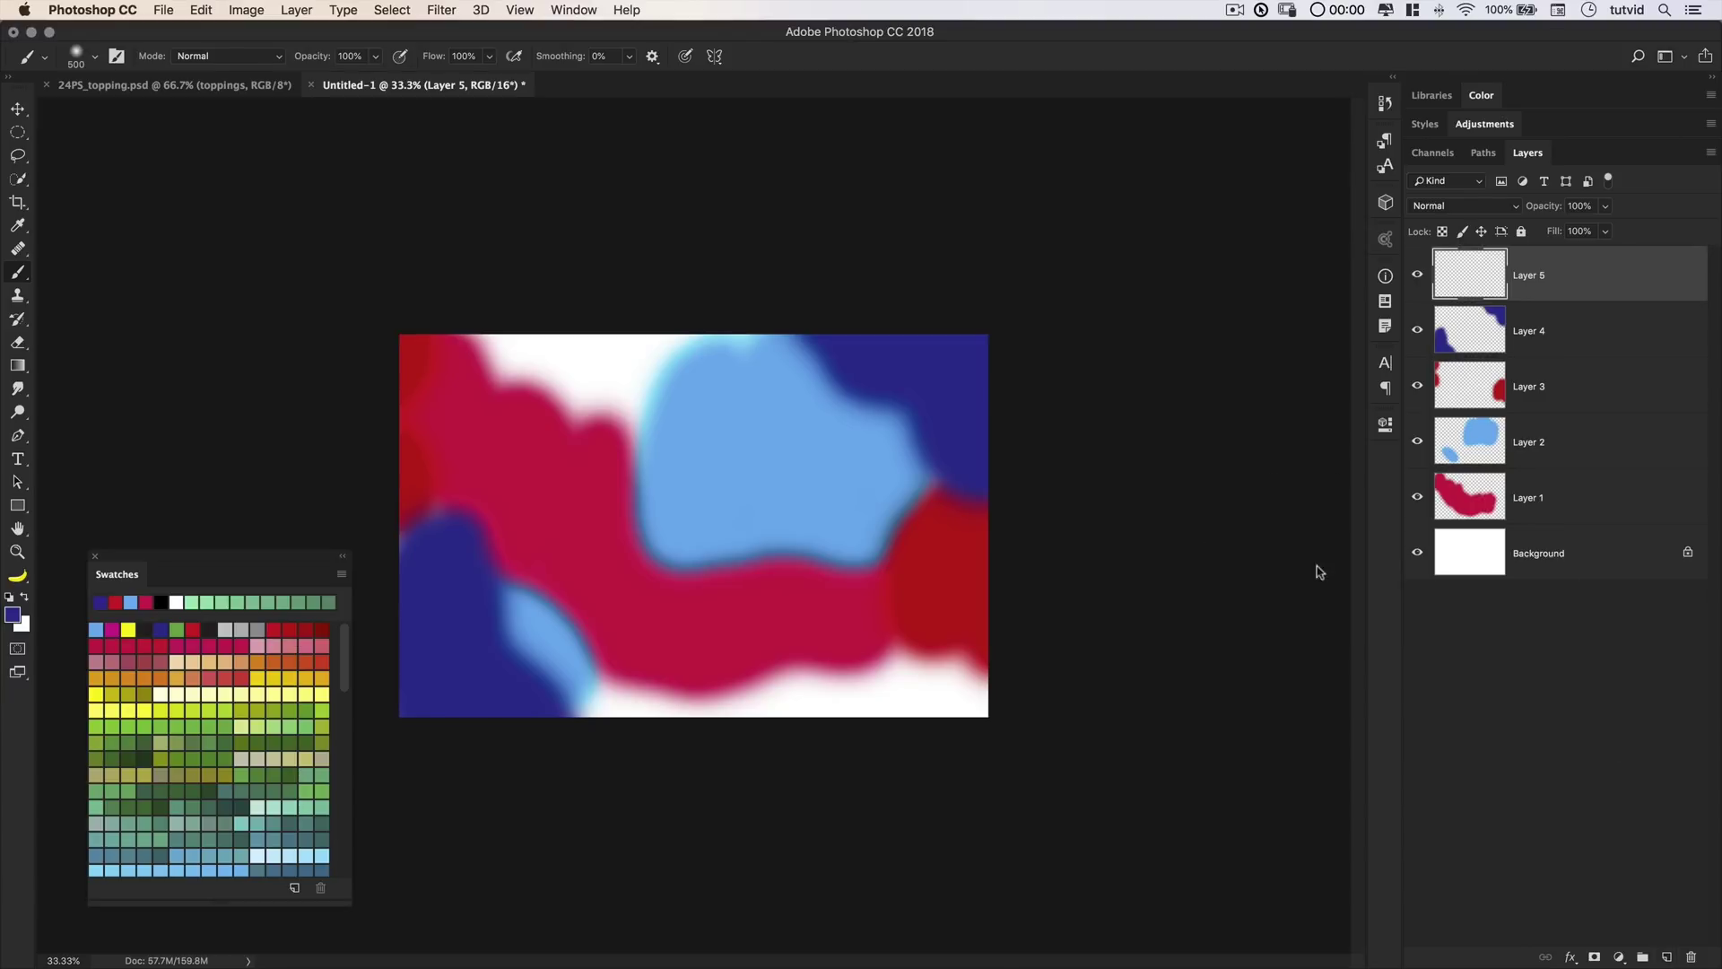
pyautogui.click(274, 677)
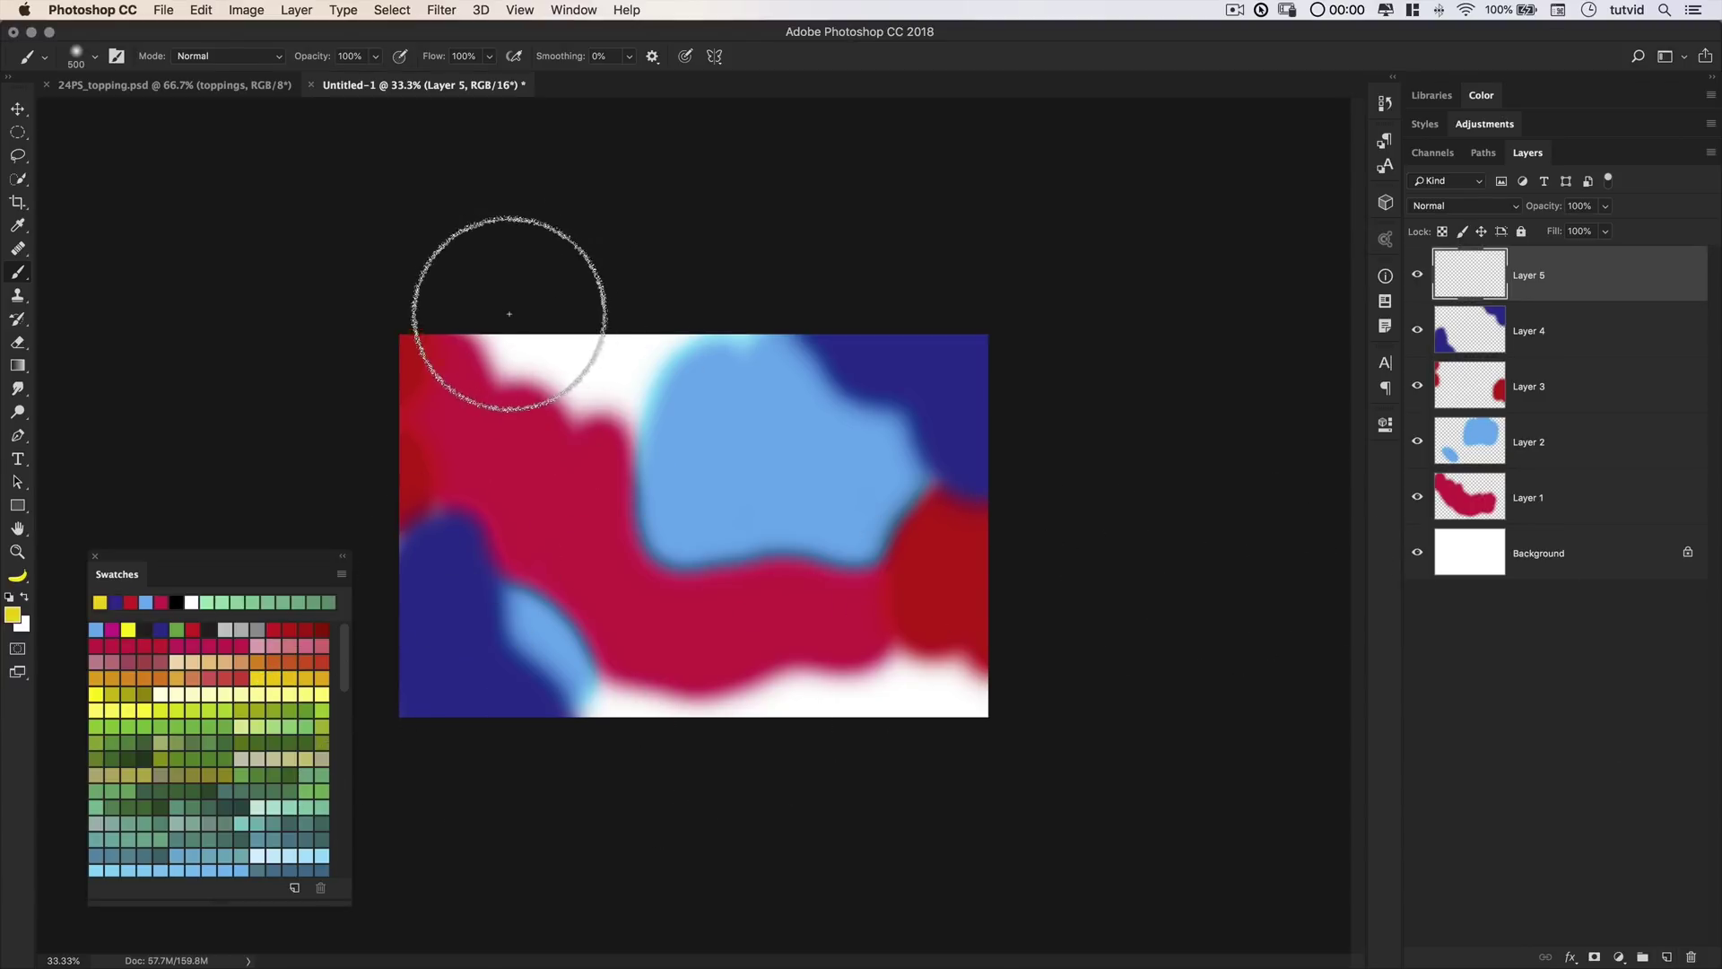
pyautogui.moveTo(527, 308)
pyautogui.mouseDown()
pyautogui.moveTo(569, 292)
pyautogui.moveTo(633, 346)
pyautogui.moveTo(500, 288)
pyautogui.moveTo(673, 299)
pyautogui.mouseUp()
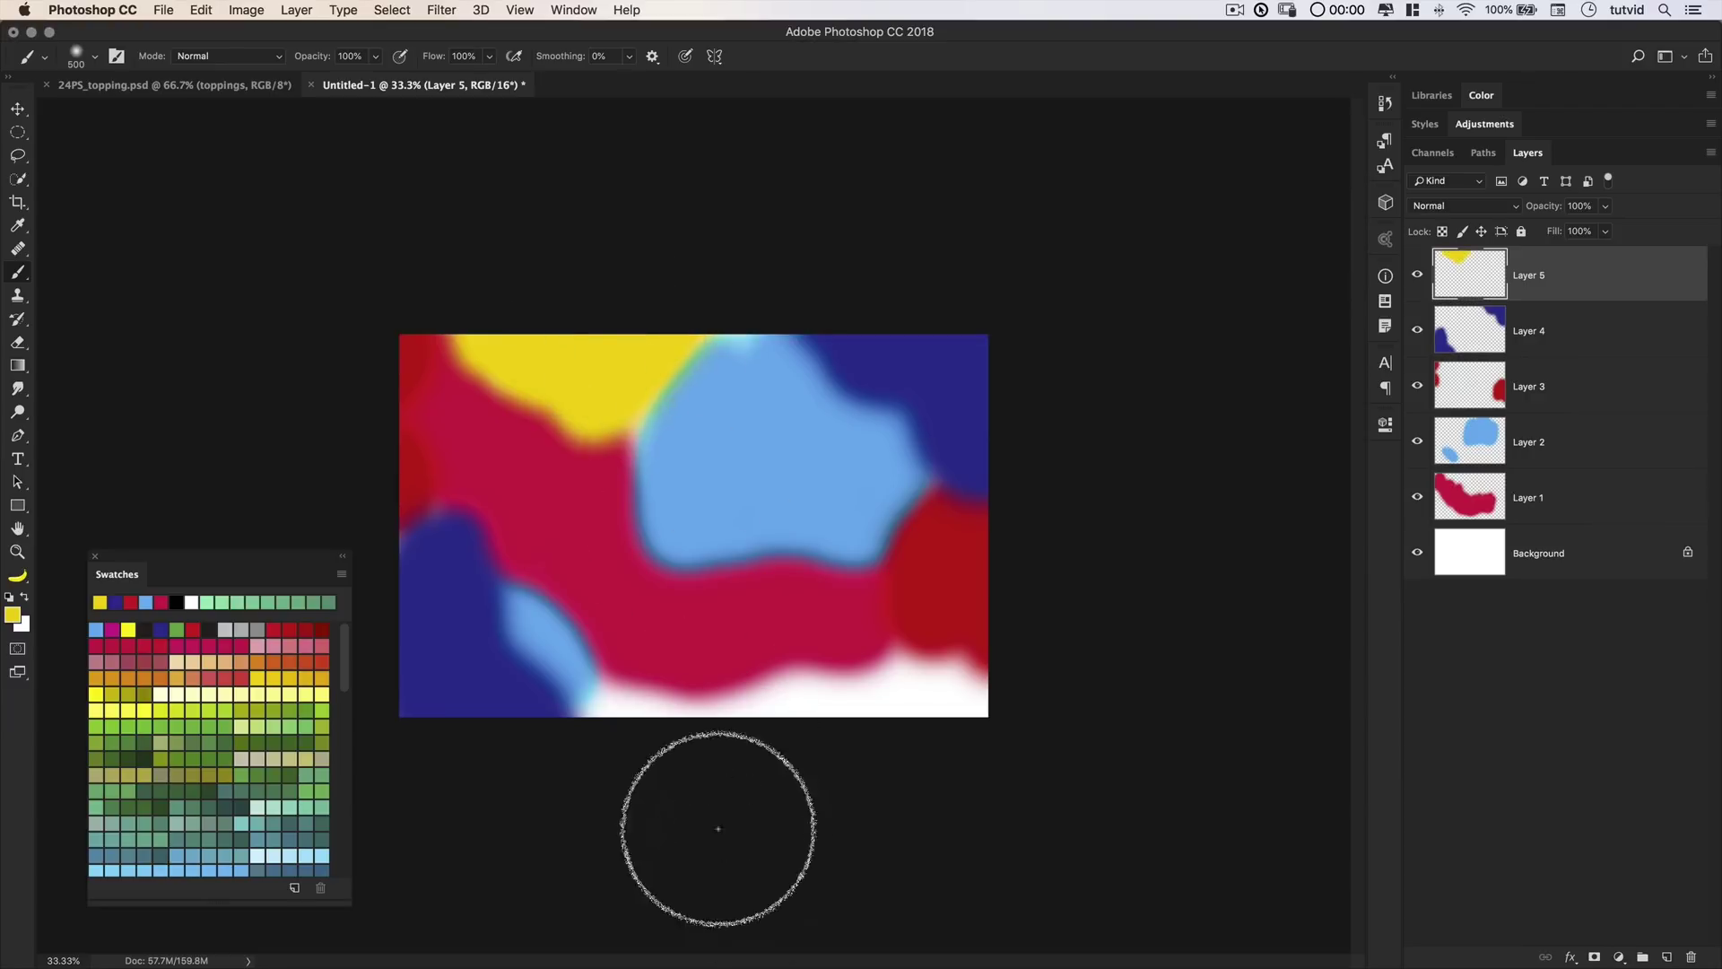
pyautogui.moveTo(718, 828)
pyautogui.mouseDown()
pyautogui.moveTo(689, 719)
pyautogui.moveTo(706, 697)
pyautogui.moveTo(786, 706)
pyautogui.moveTo(716, 685)
pyautogui.moveTo(792, 697)
pyautogui.moveTo(762, 763)
pyautogui.moveTo(907, 750)
pyautogui.mouseUp()
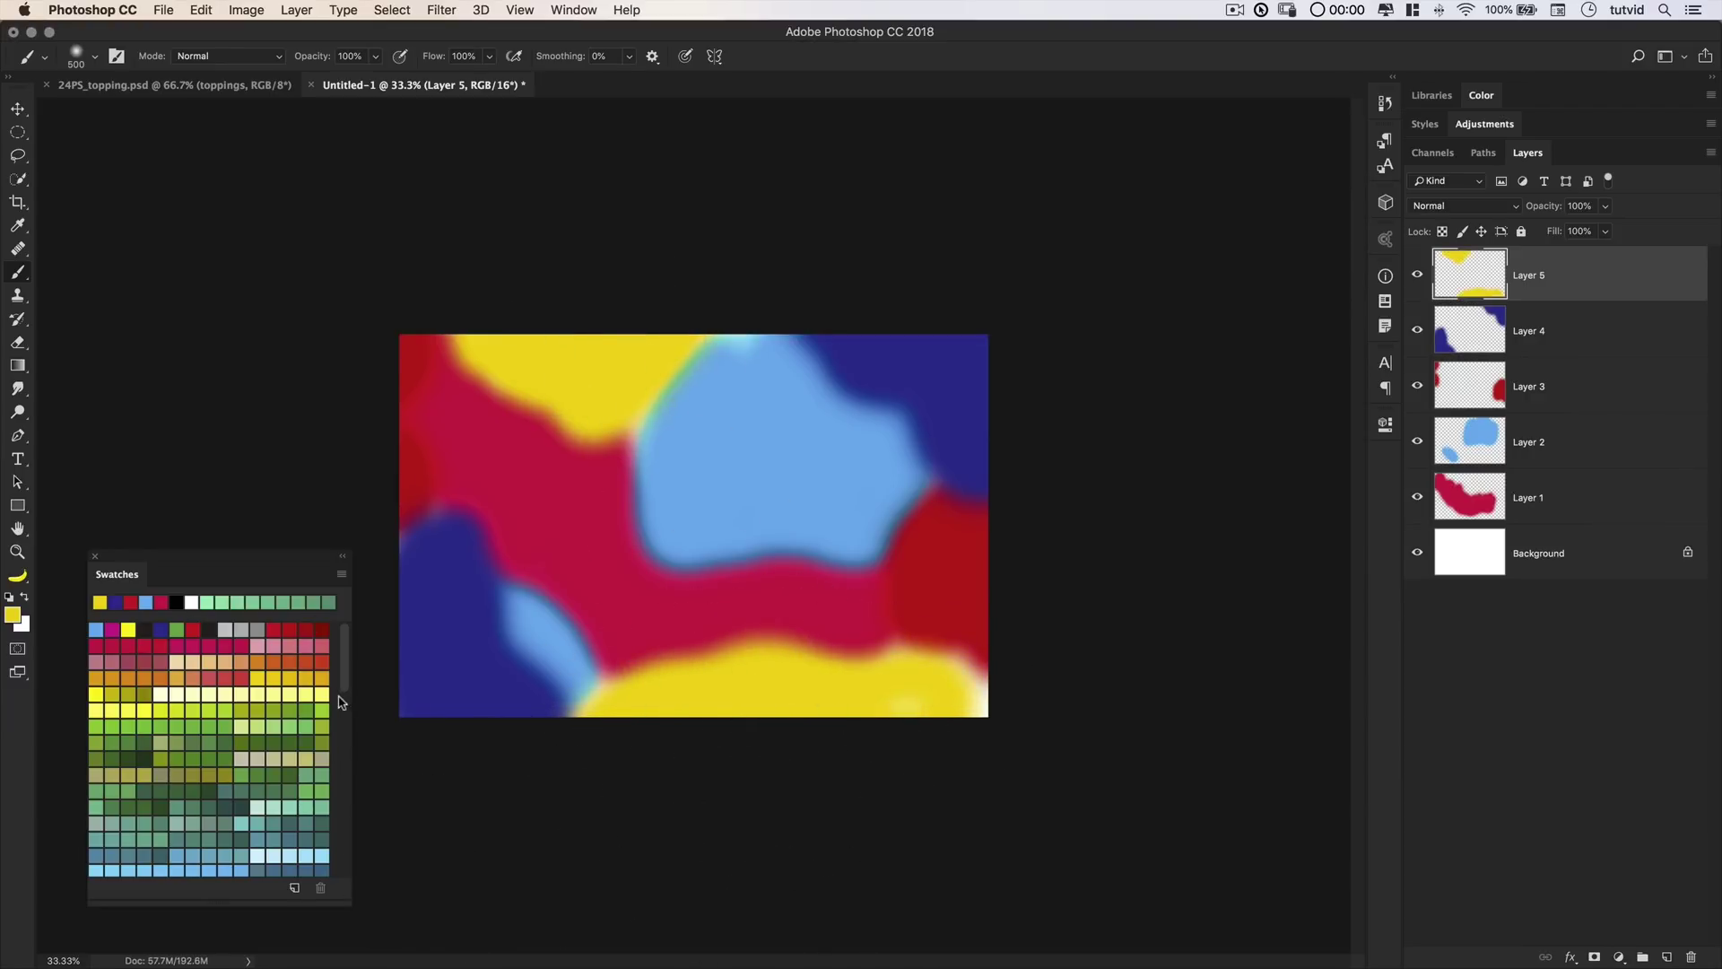
pyautogui.click(322, 662)
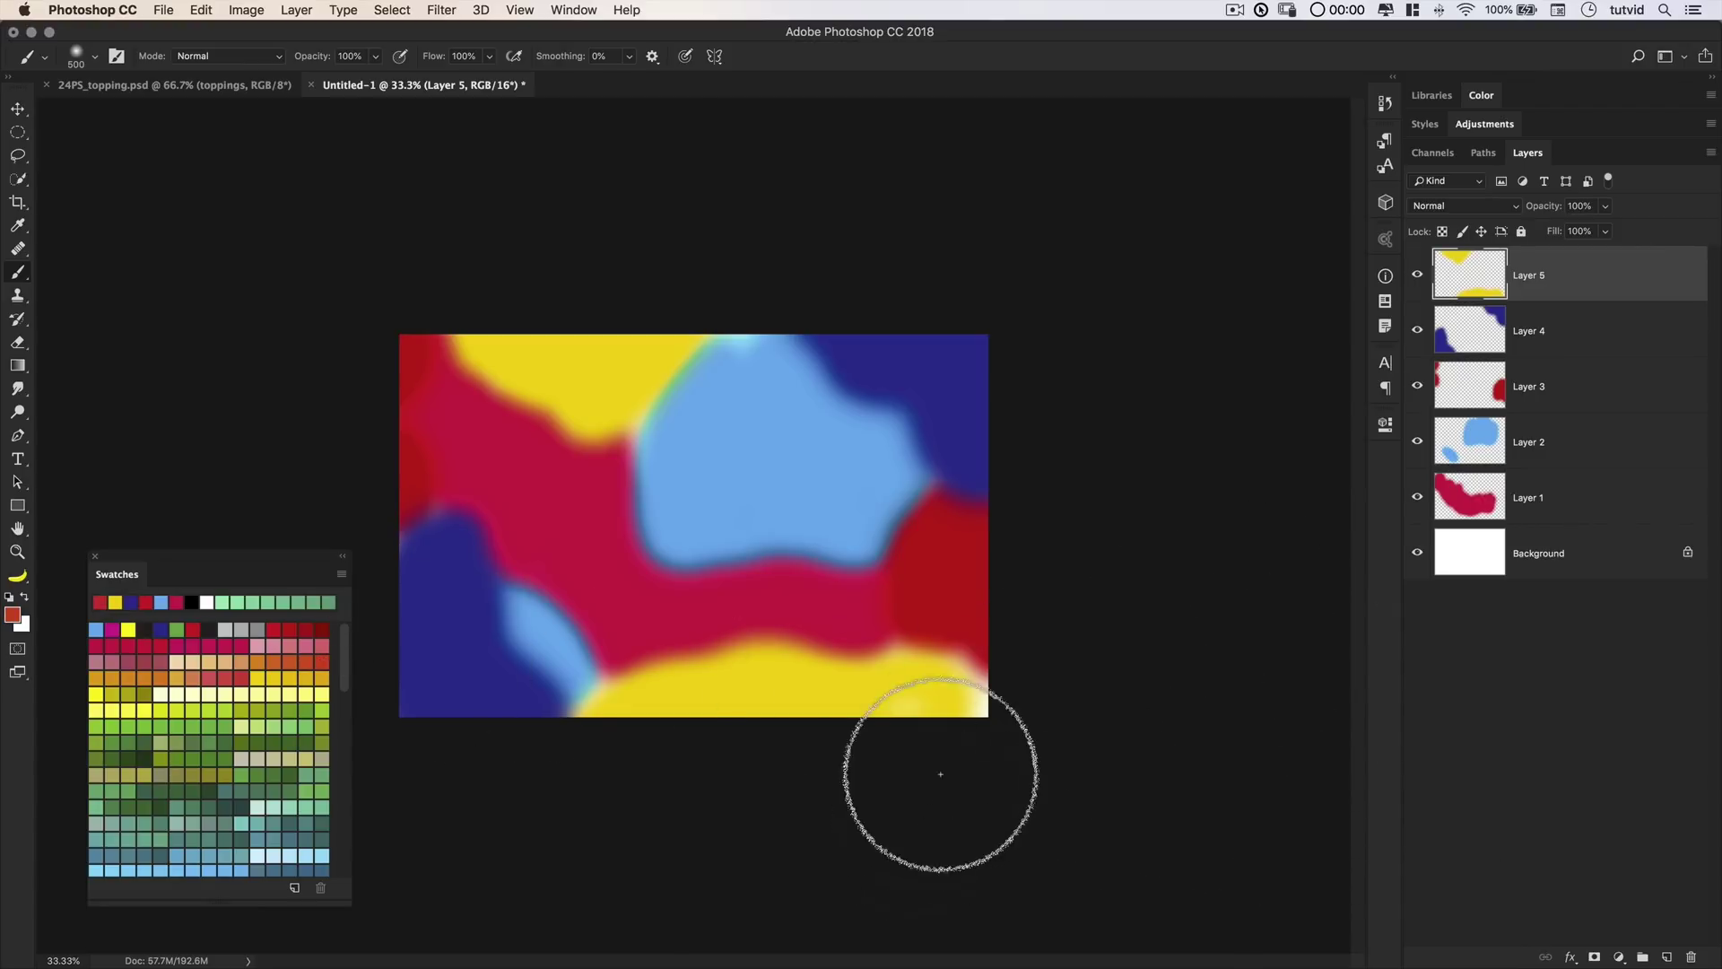
pyautogui.moveTo(888, 744)
pyautogui.mouseDown()
pyautogui.moveTo(978, 742)
pyautogui.moveTo(974, 685)
pyautogui.moveTo(937, 674)
pyautogui.moveTo(919, 638)
pyautogui.moveTo(943, 676)
pyautogui.moveTo(906, 812)
pyautogui.mouseUp()
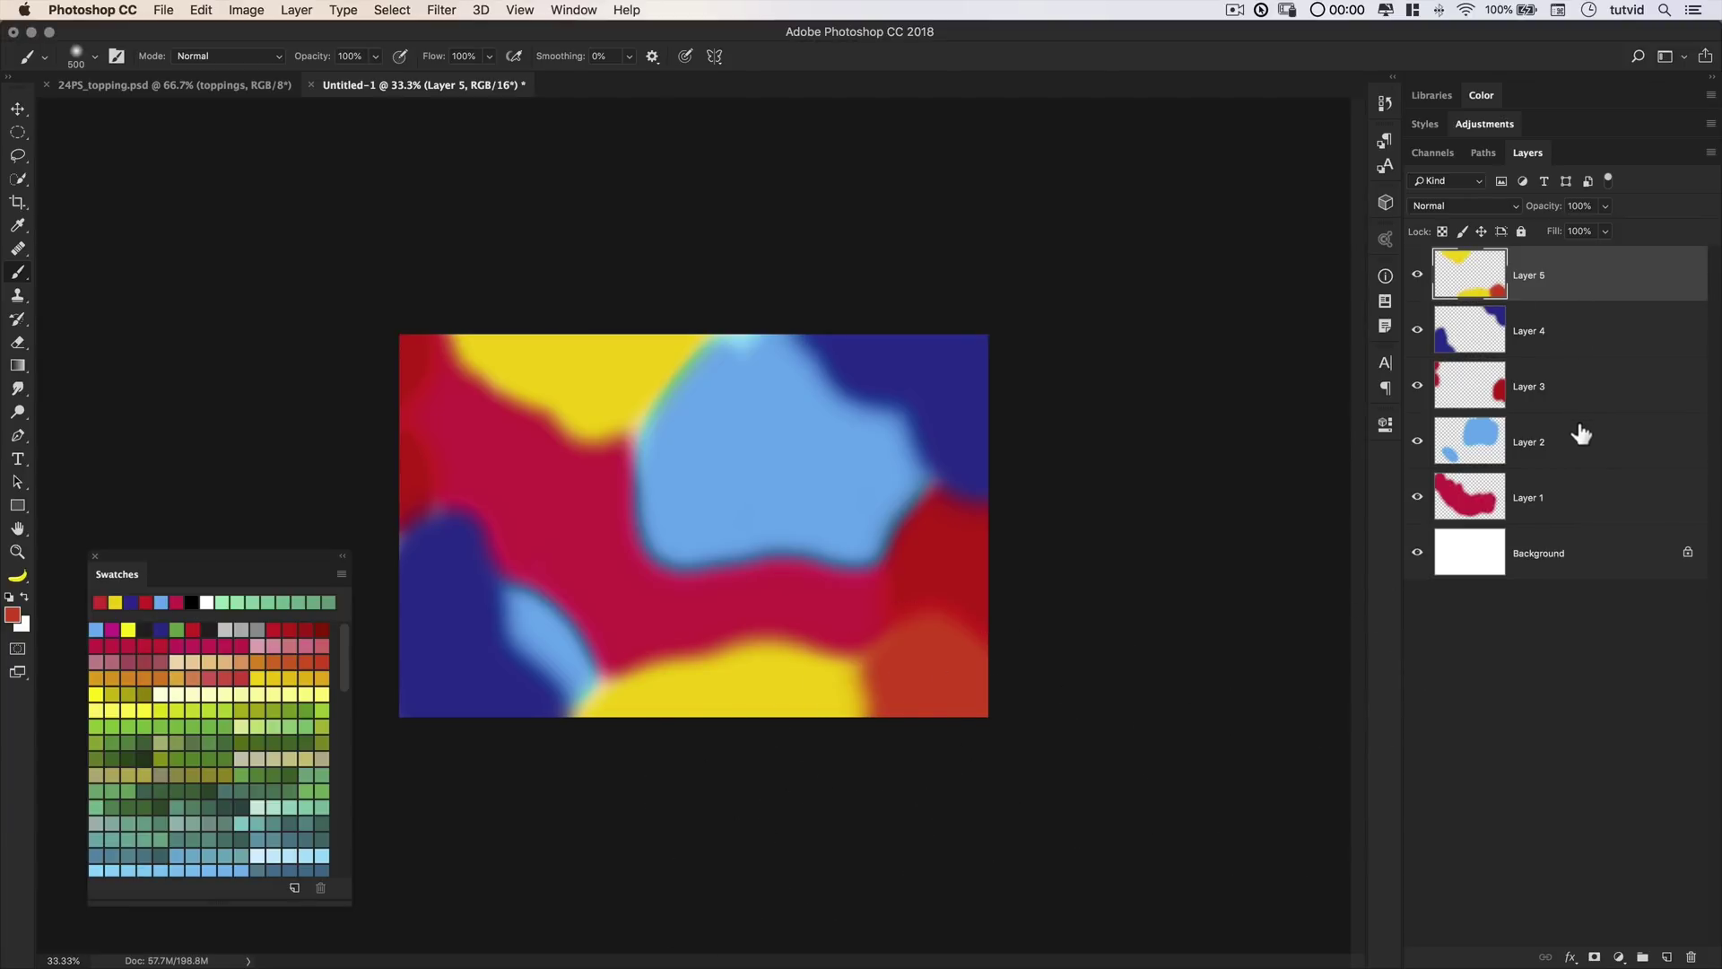
pyautogui.click(95, 556)
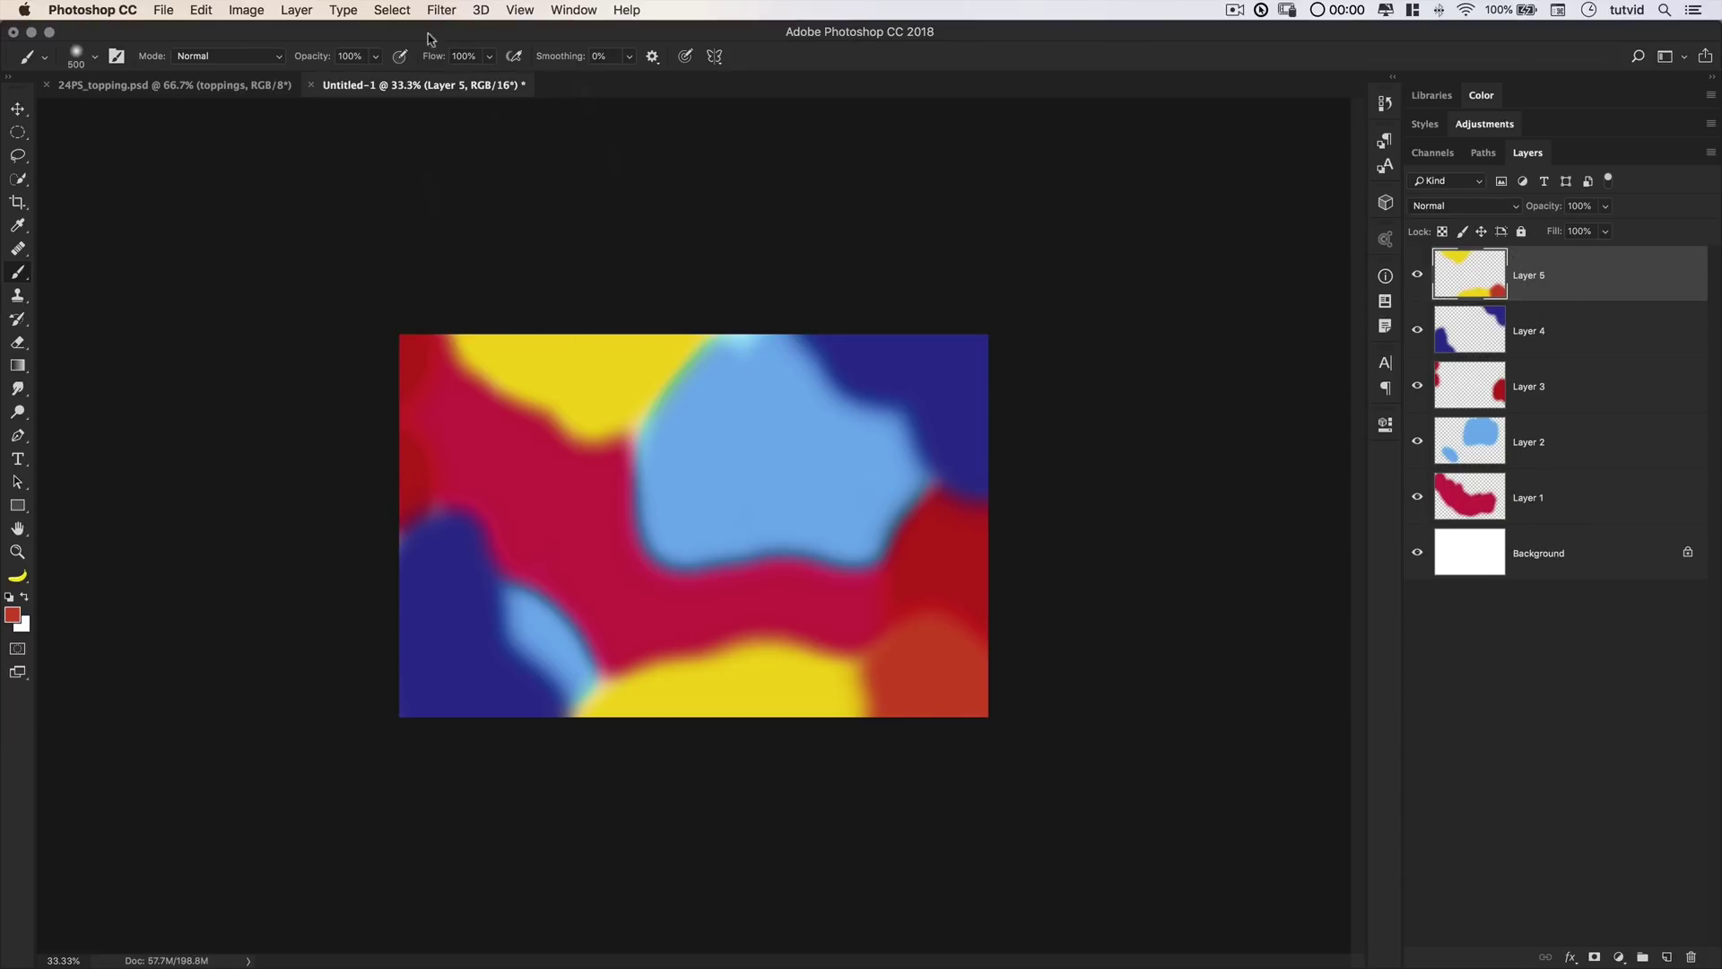
# - Apply a 300-pixel Gaussian Blur to Layer 5
pyautogui.click(20, 108)
pyautogui.click(456, 11)
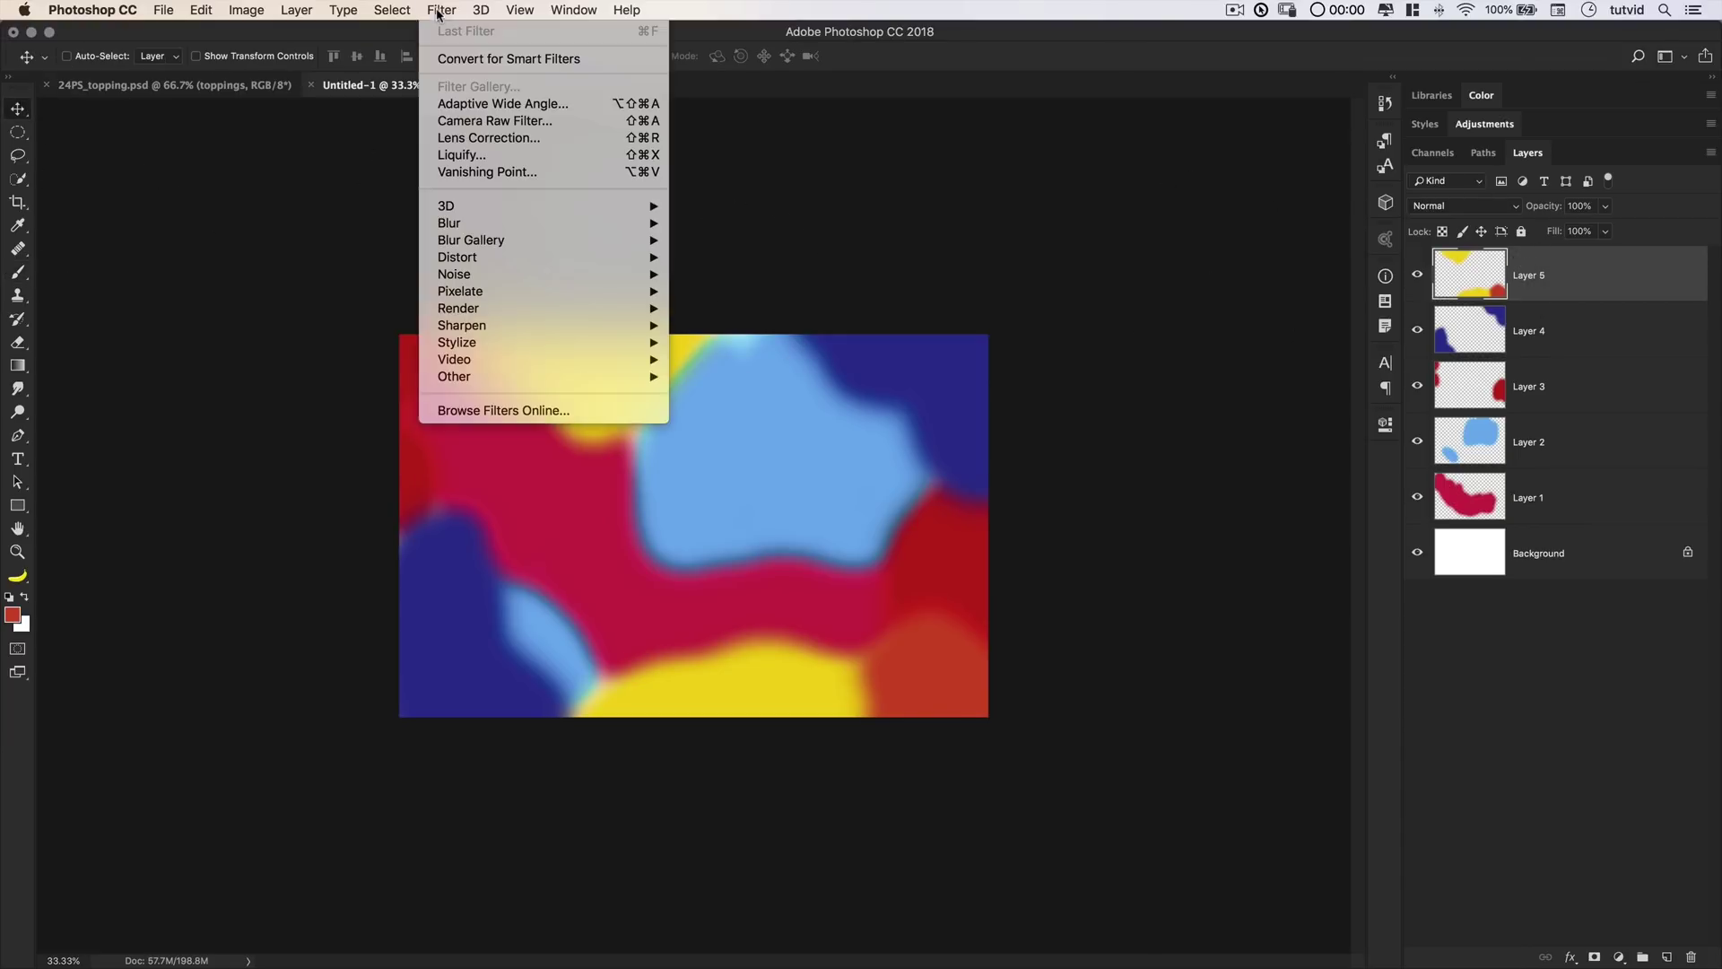
pyautogui.click(389, 62)
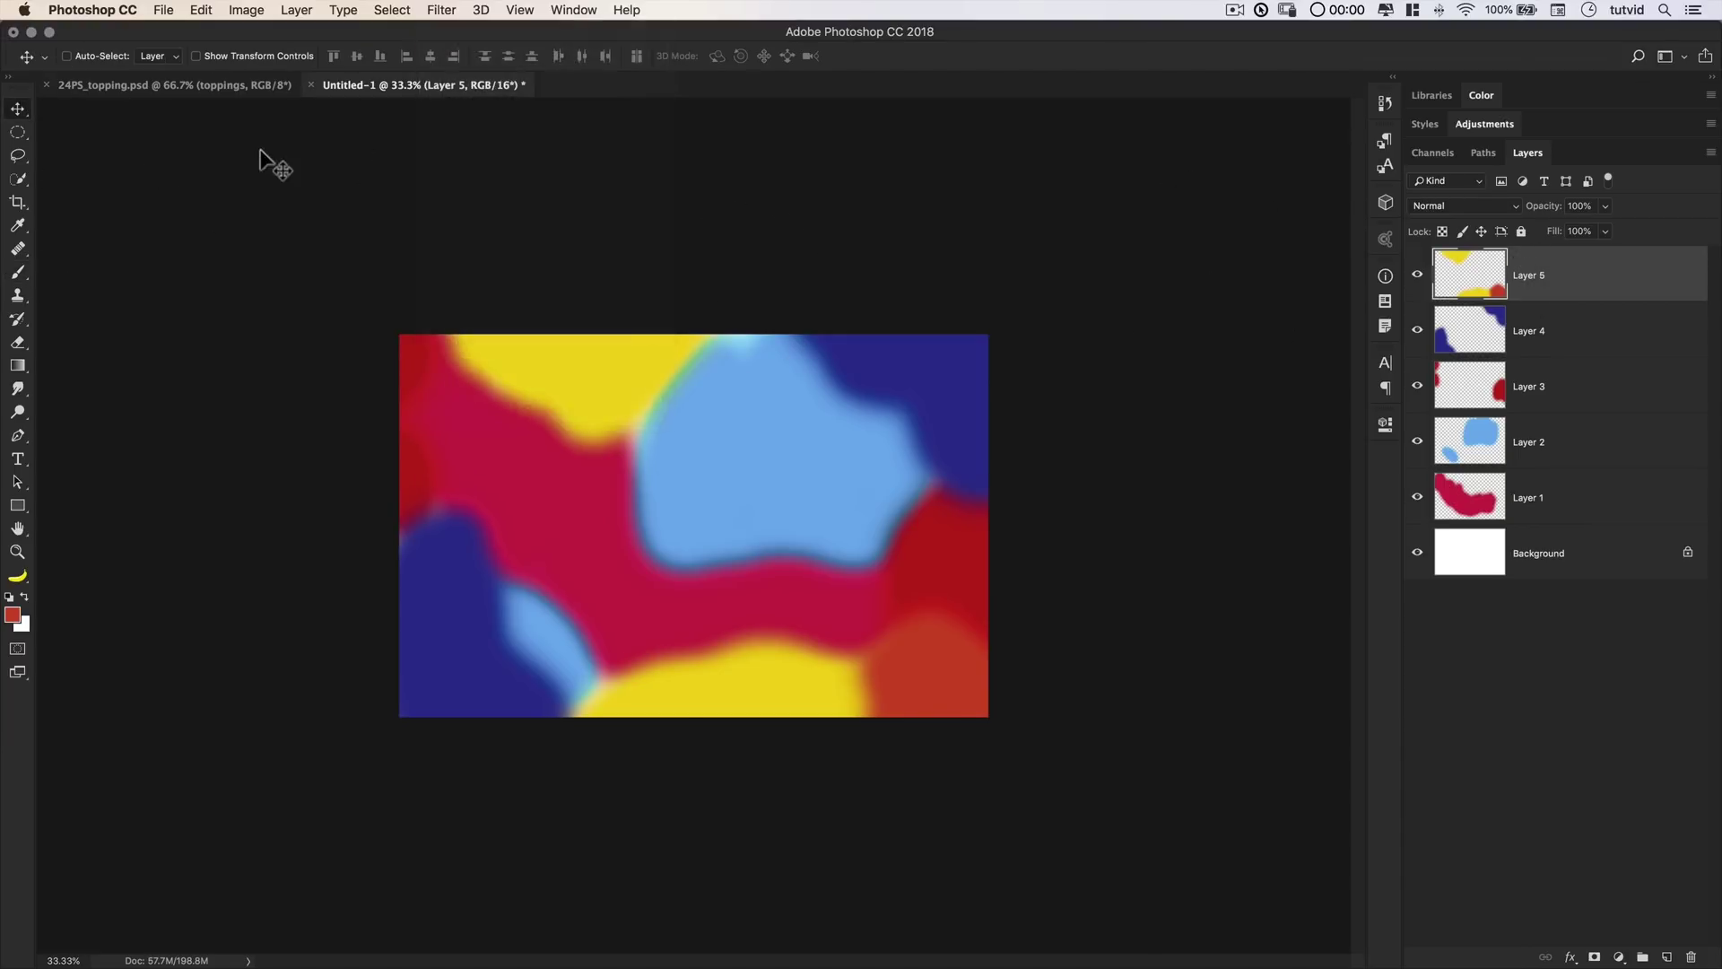
pyautogui.press('super+equal')
pyautogui.click(441, 9)
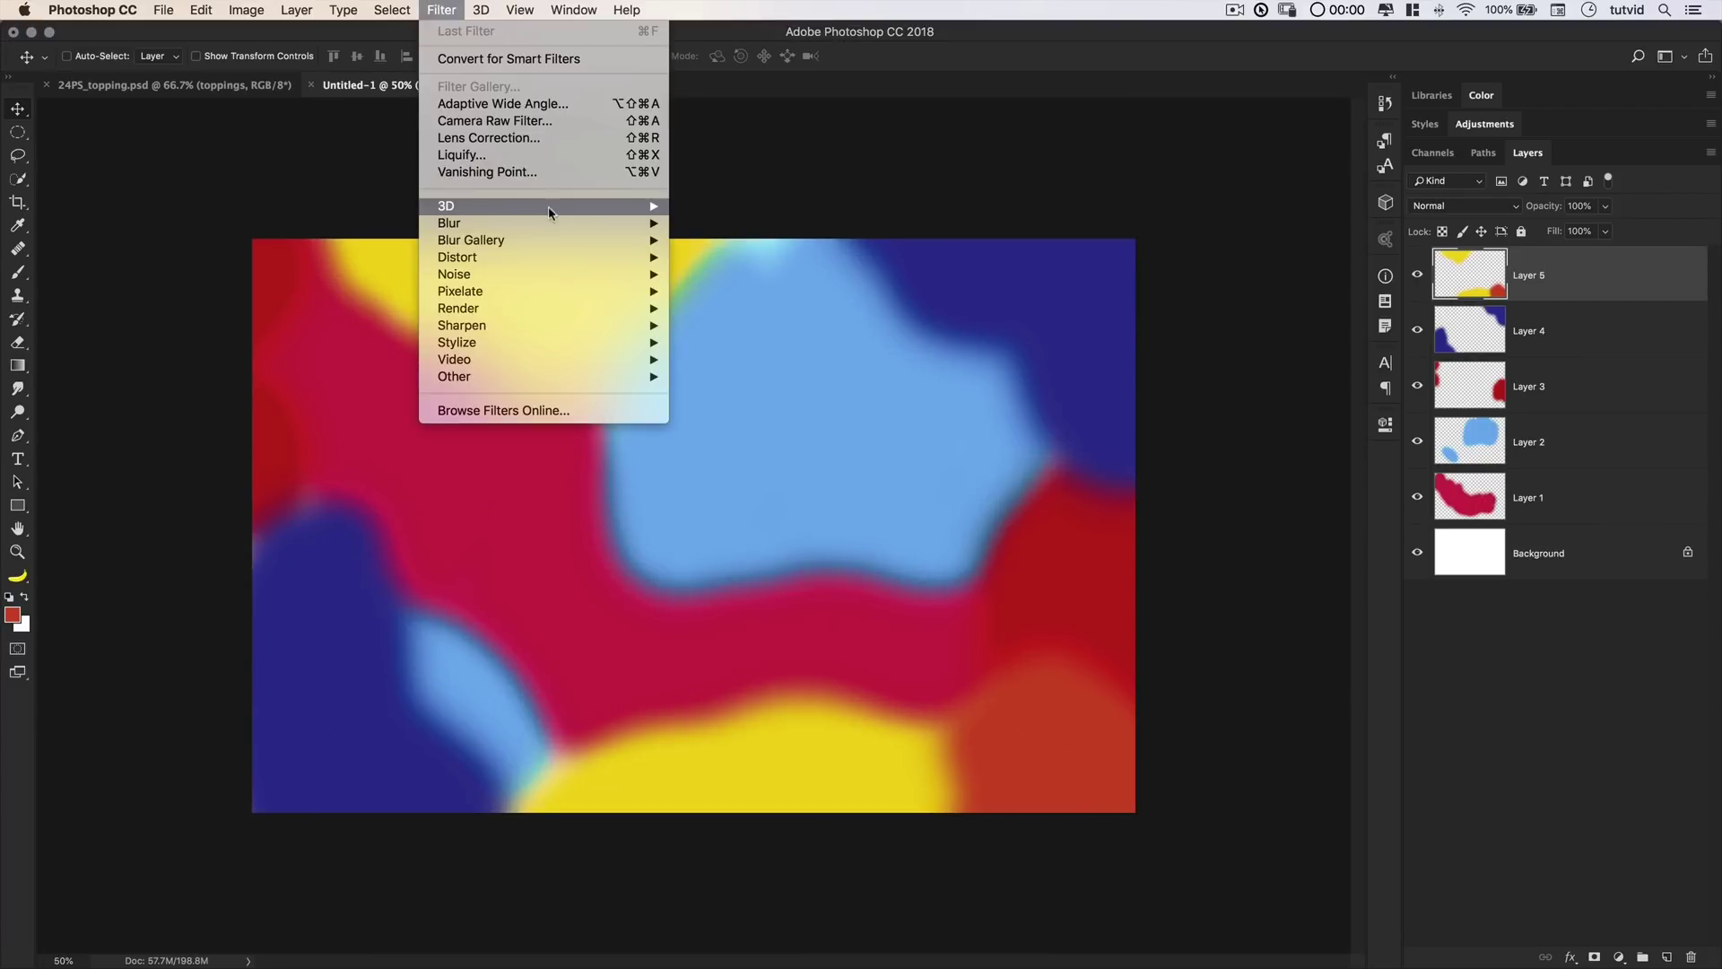
pyautogui.moveTo(533, 223)
pyautogui.click(731, 292)
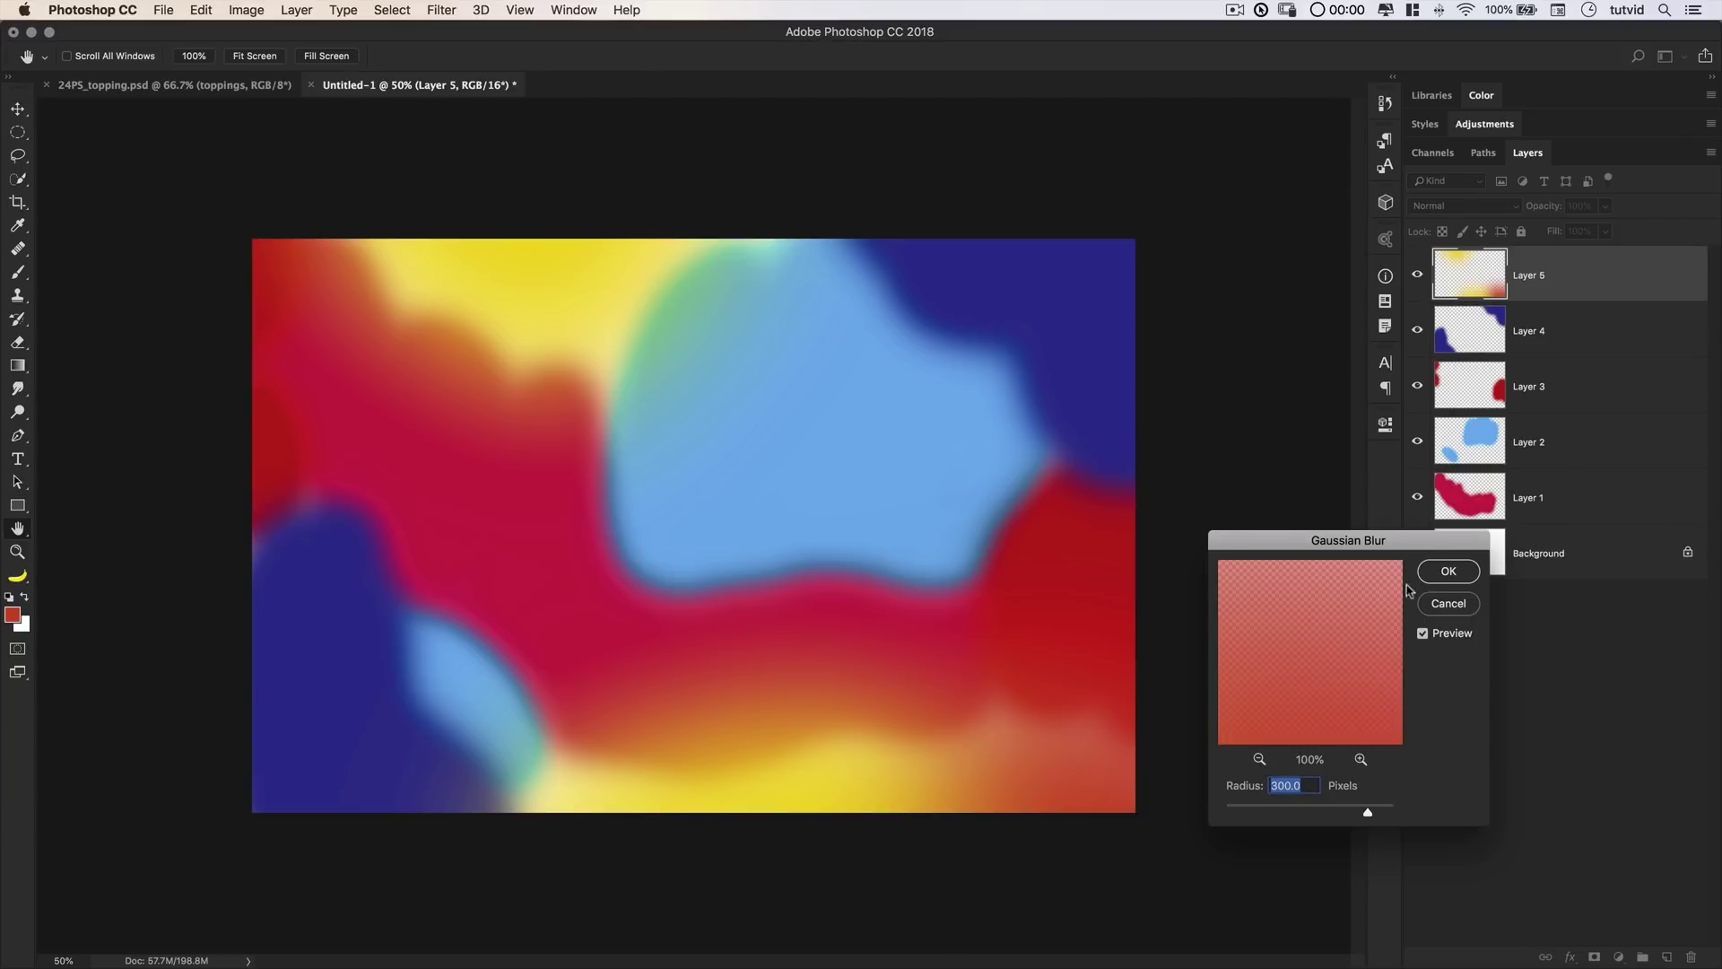
pyautogui.click(1446, 572)
# - Reapply the same blur to Layer 4 and toggle the Background layer's visibility to check it
pyautogui.click(1573, 342)
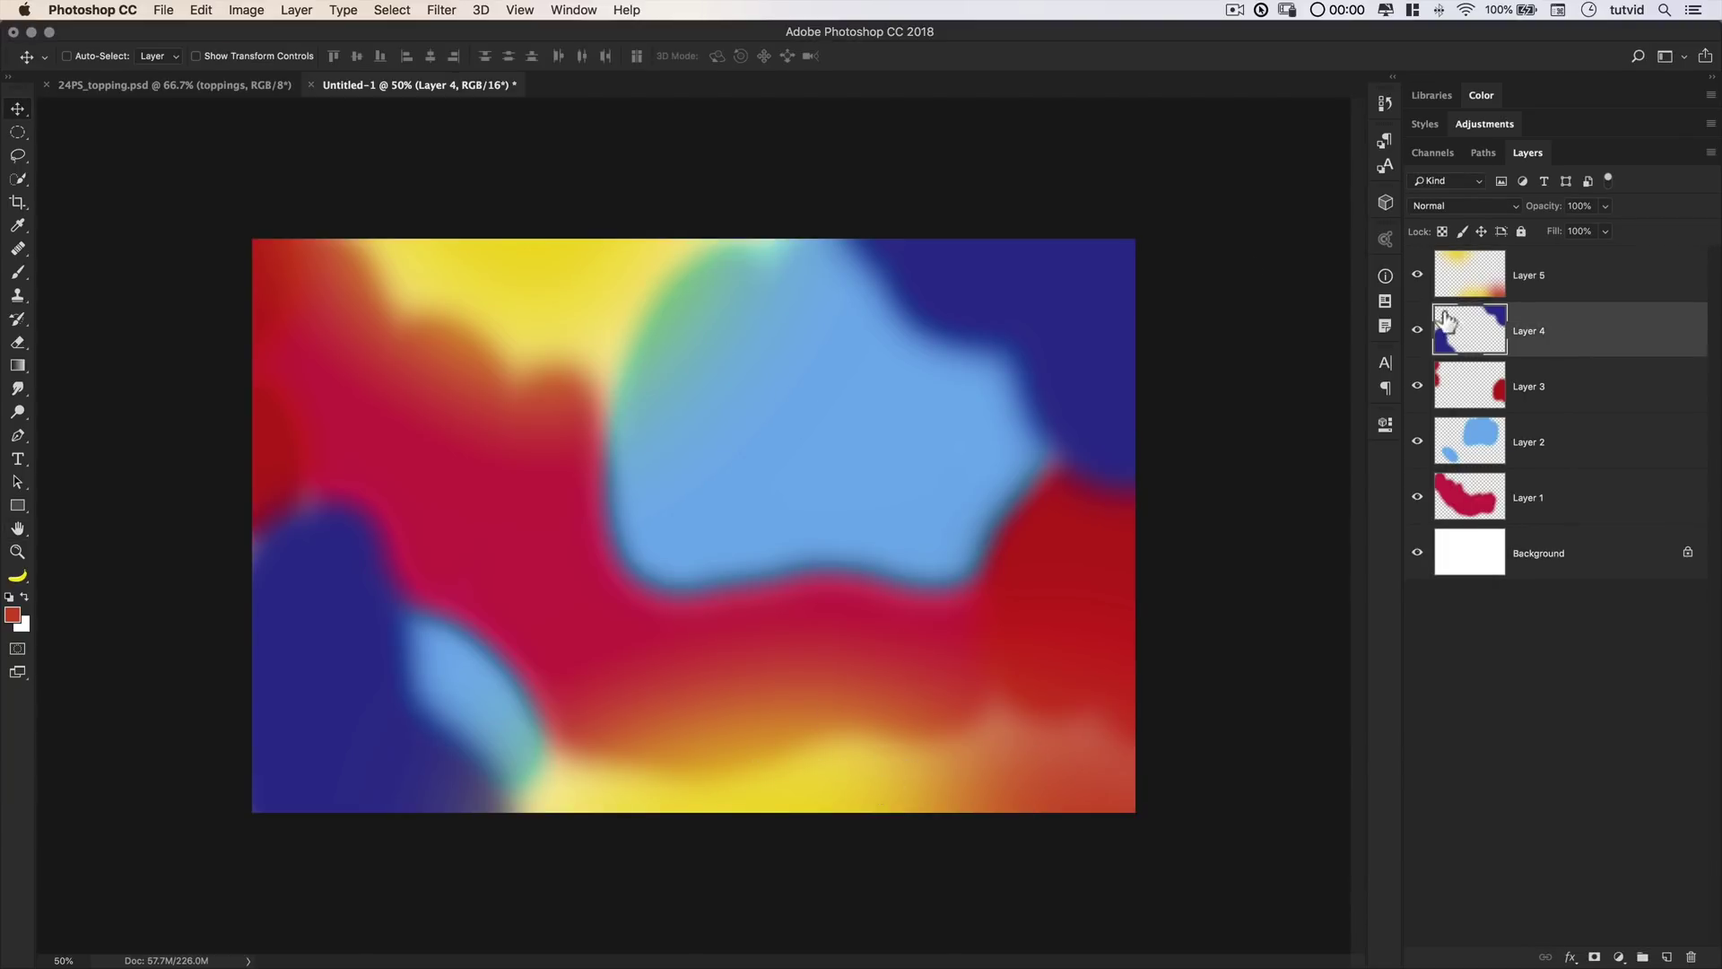
pyautogui.click(445, 11)
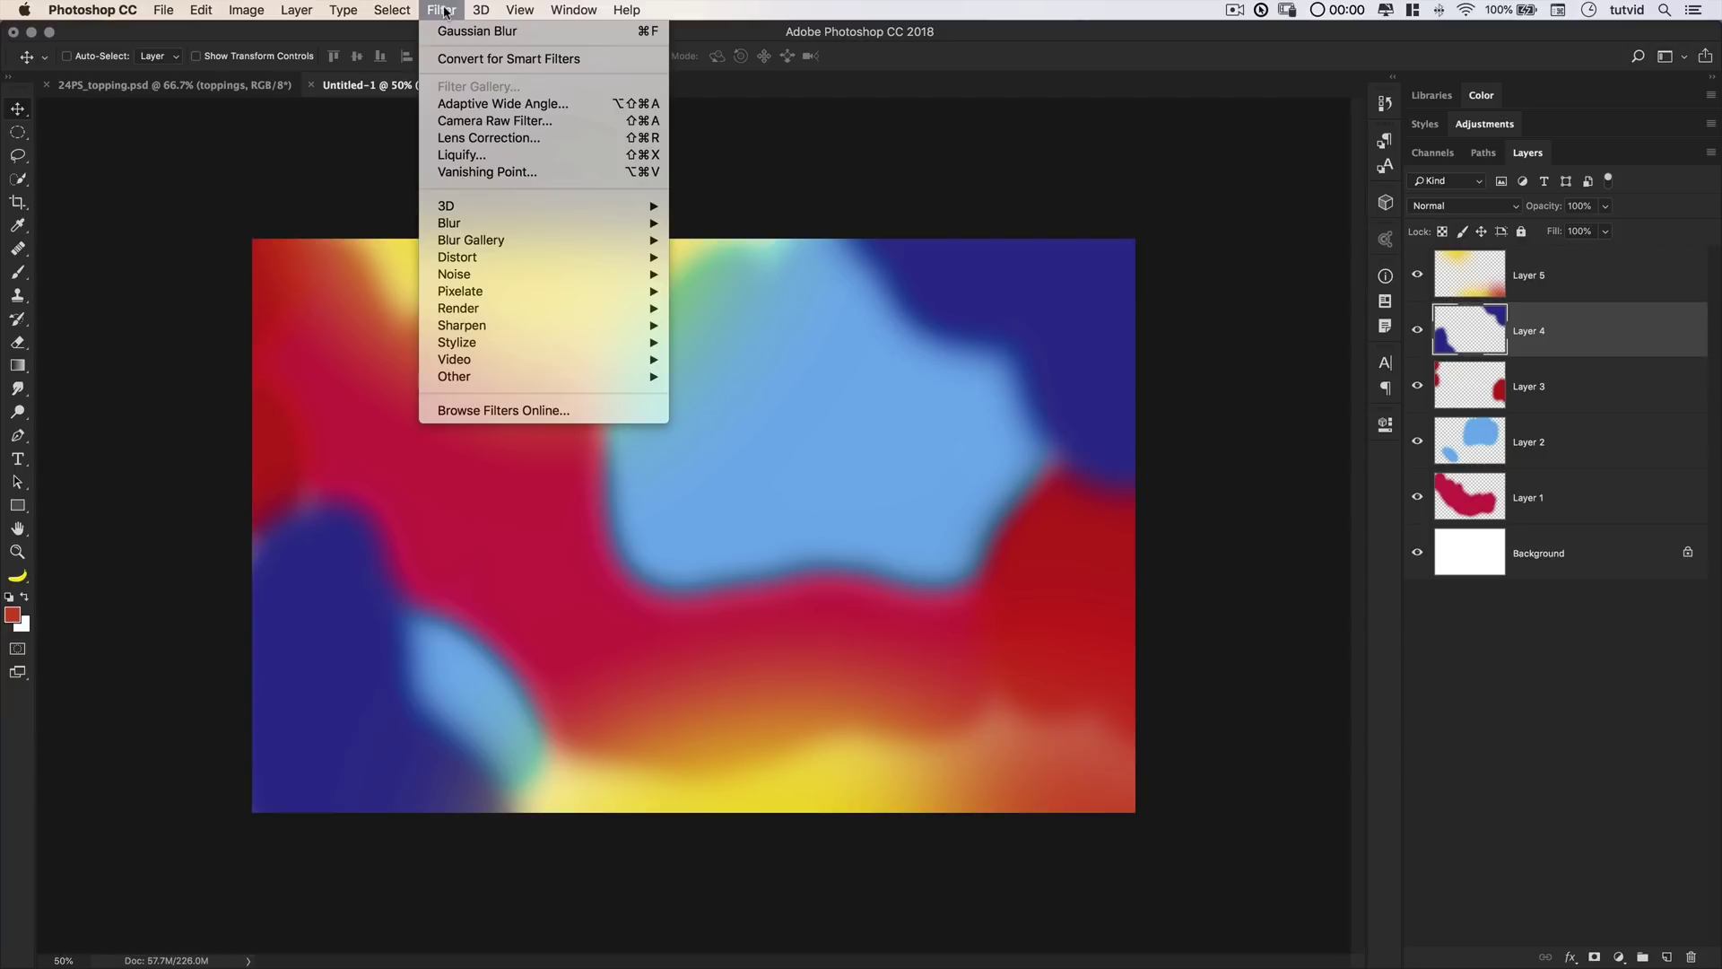
pyautogui.click(515, 30)
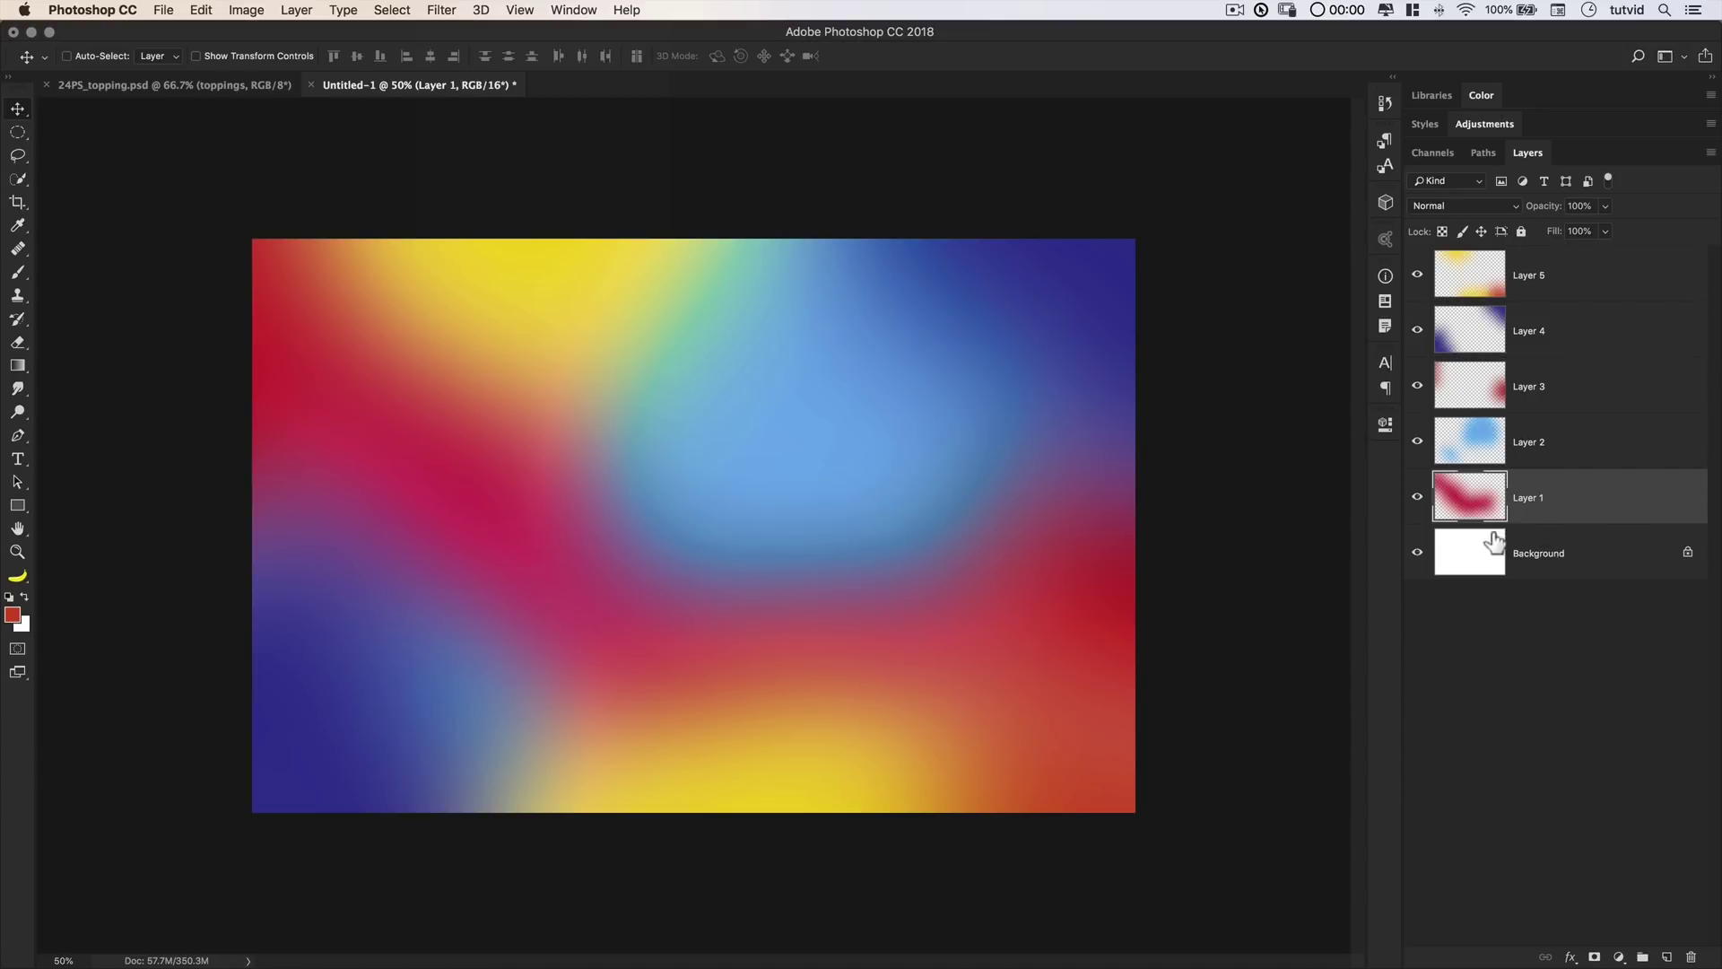
pyautogui.click(1418, 553)
pyautogui.click(1419, 553)
pyautogui.click(1418, 552)
# - Duplicate Layers 1–5 and reblur the Layer 1 and Layer 2 copies
pyautogui.keyDown('shift'); pyautogui.click(1586, 289); pyautogui.keyUp('shift')
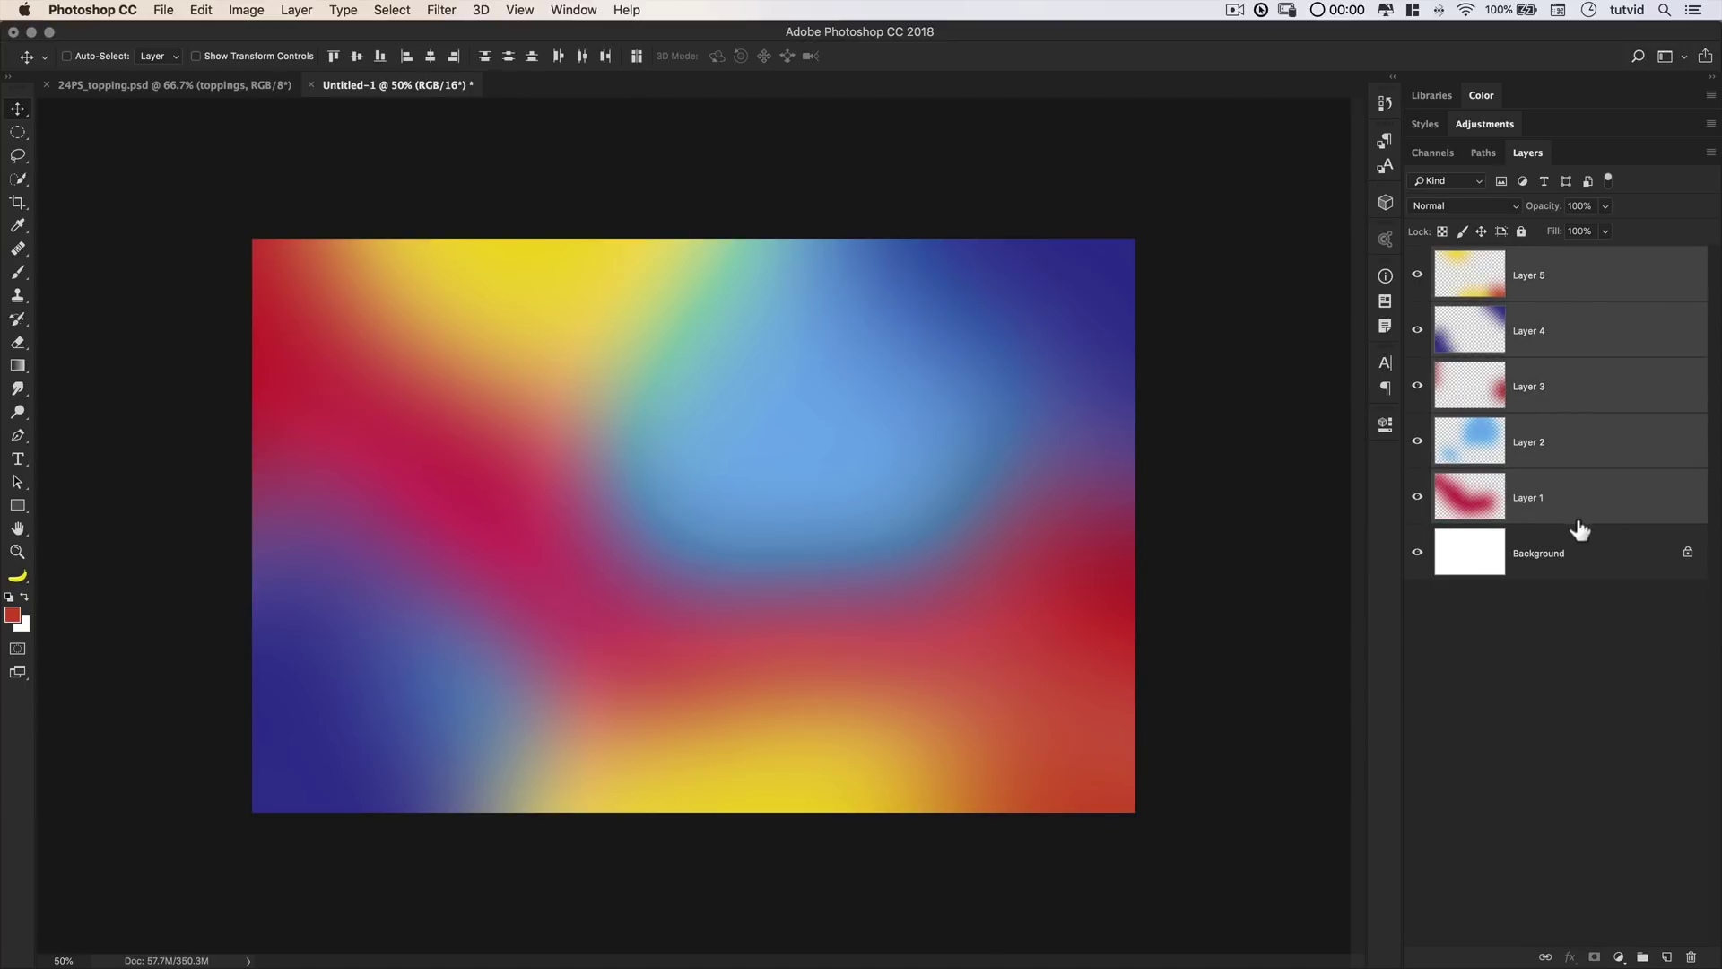
pyautogui.moveTo(1581, 285); pyautogui.dragTo(1672, 960)
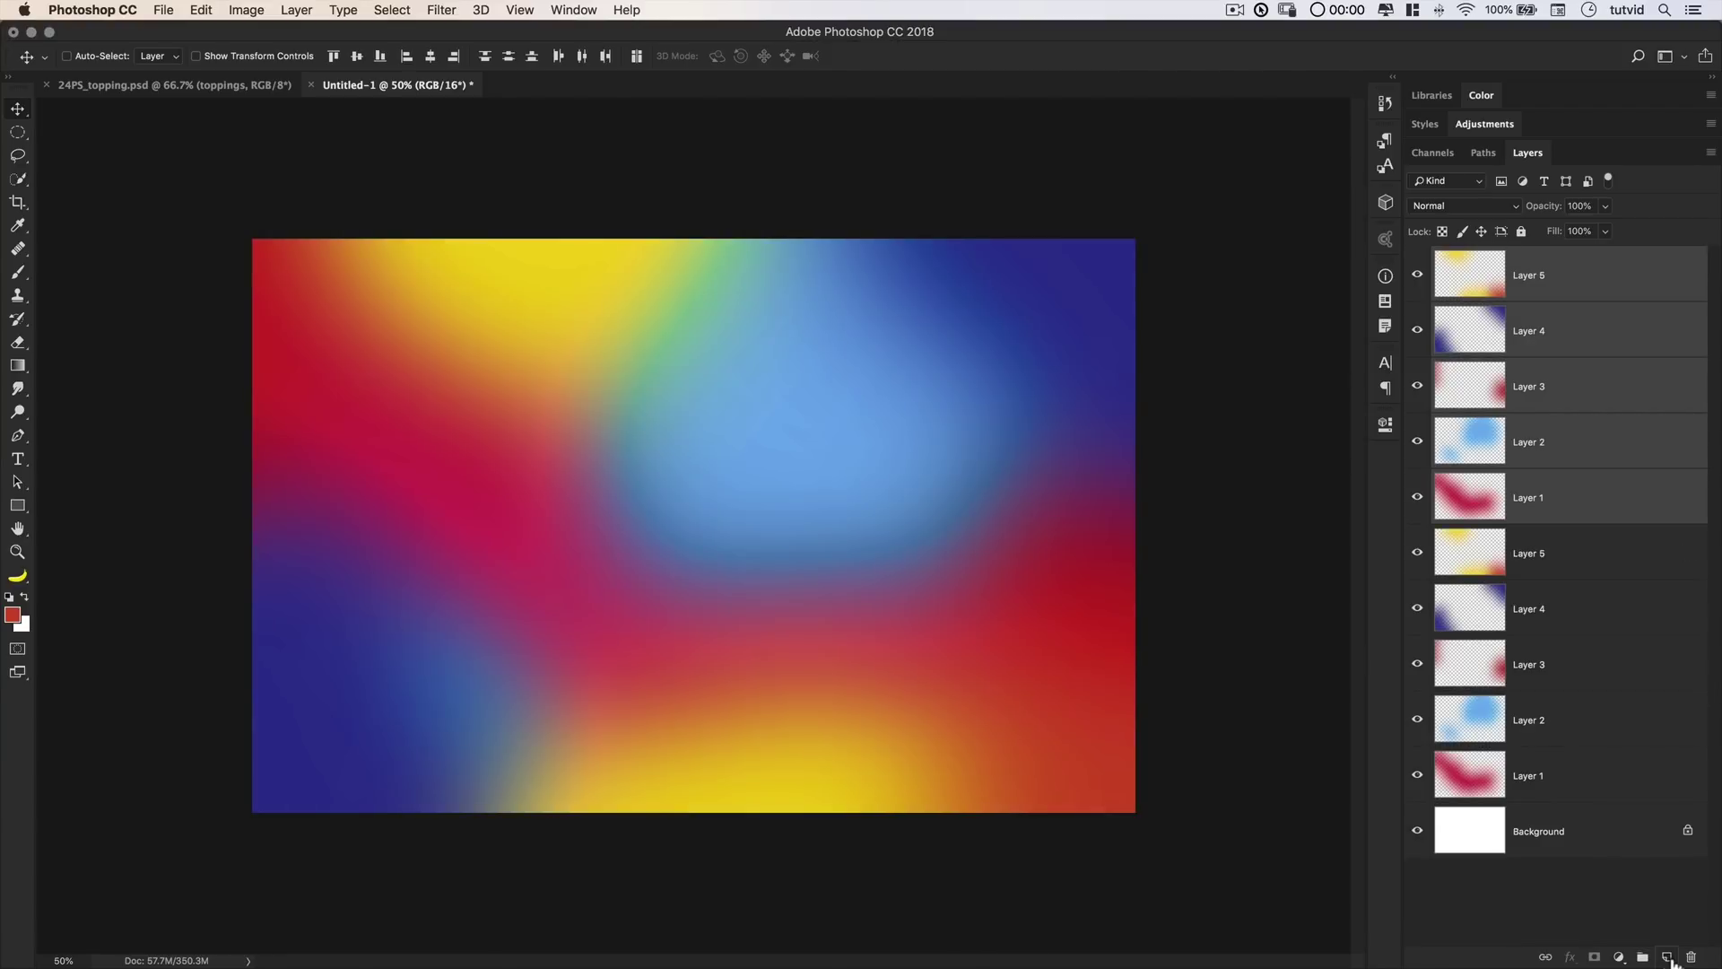
pyautogui.click(1476, 507)
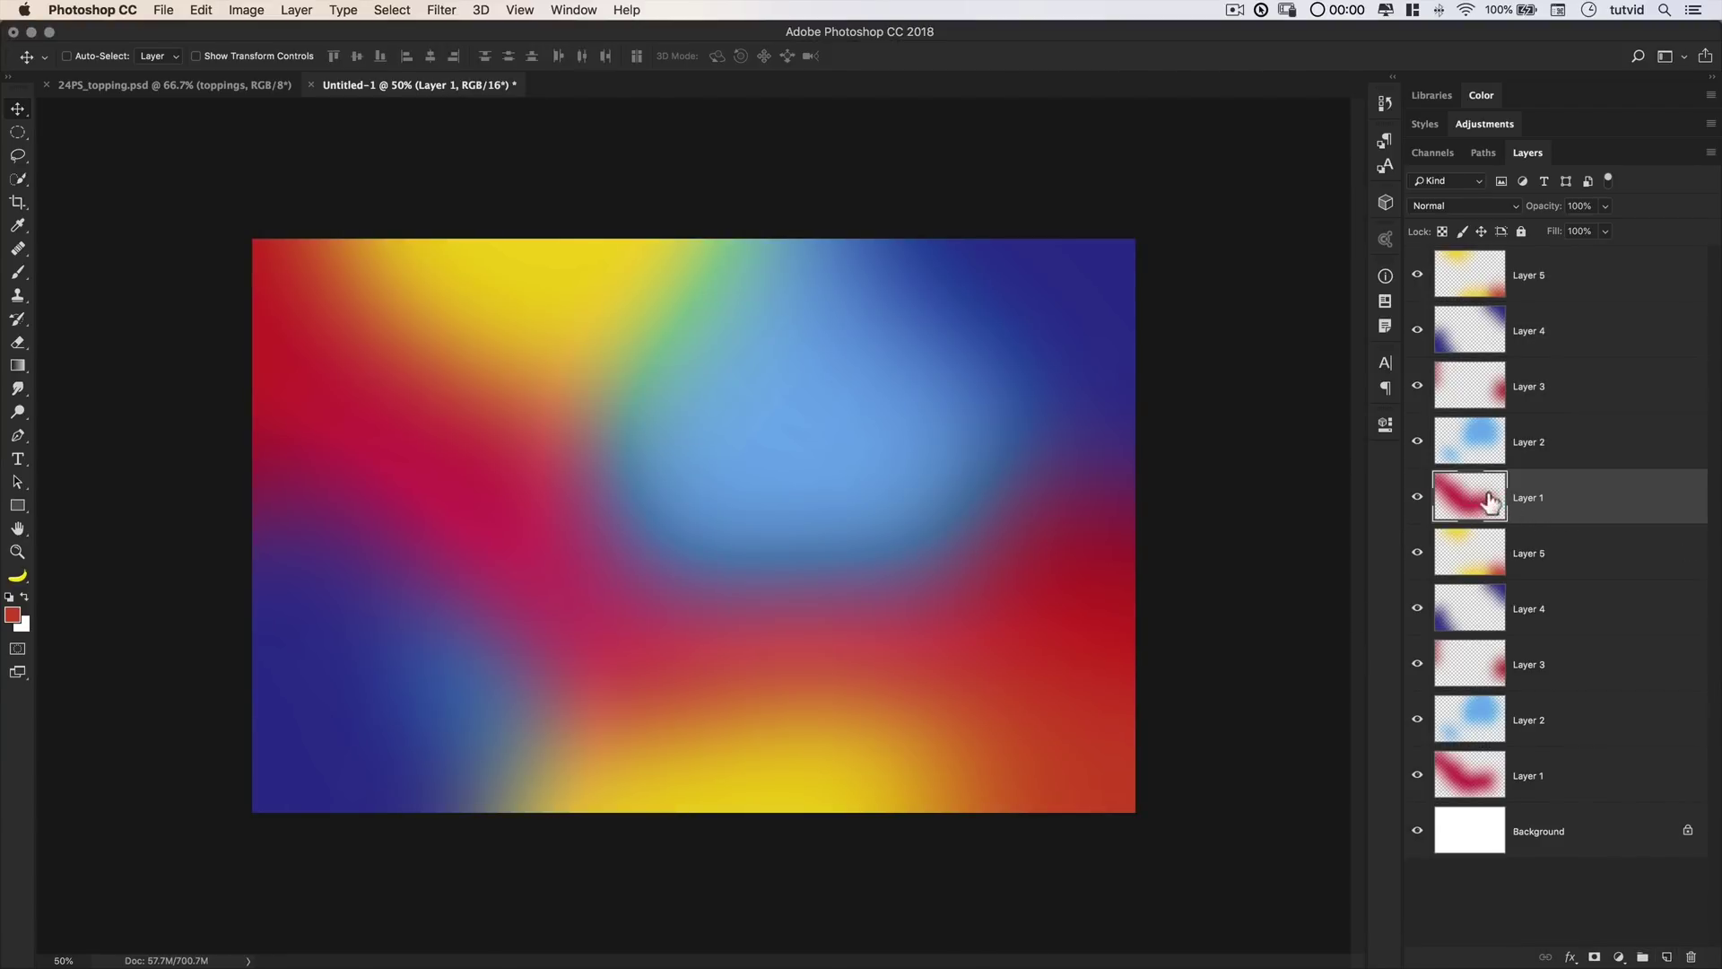
pyautogui.press('super+f')
pyautogui.click(1480, 453)
pyautogui.press('super+f')
# - Reapply the Gaussian Blur to the Layer 3, 4 and 5 copies
pyautogui.click(1494, 395)
pyautogui.click(441, 9)
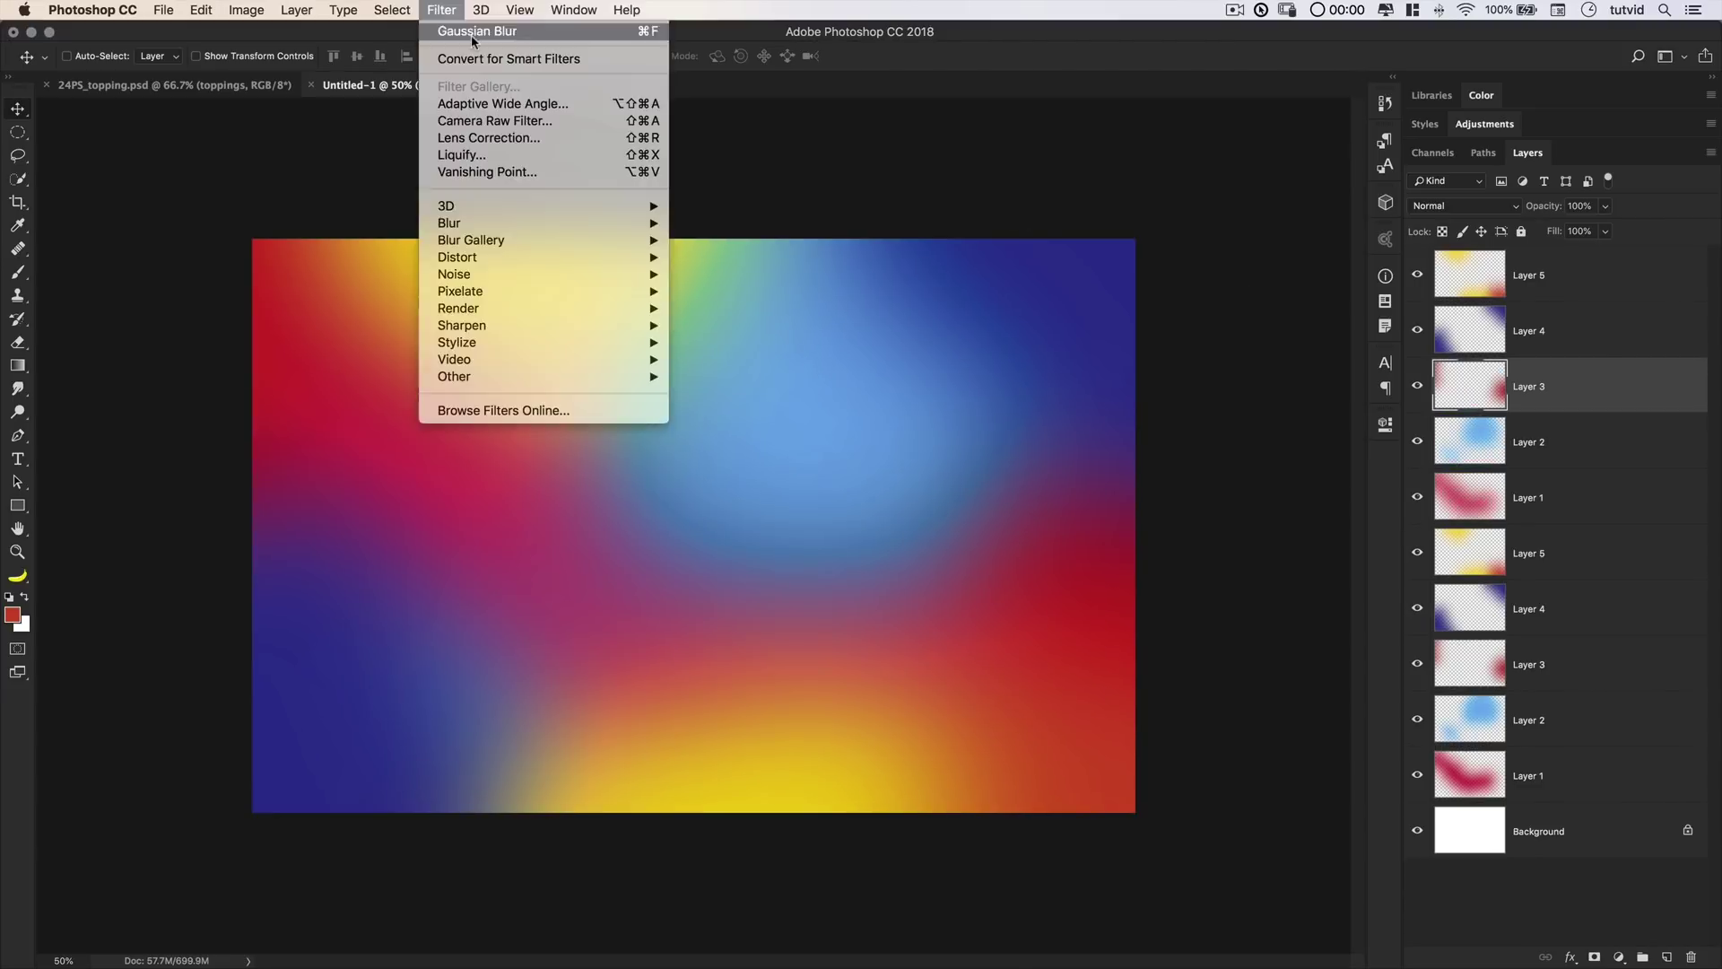
pyautogui.click(472, 34)
pyautogui.hotkey('alt', ']')
pyautogui.press('super+f')
pyautogui.hotkey('alt', ']')
pyautogui.press('super+f')
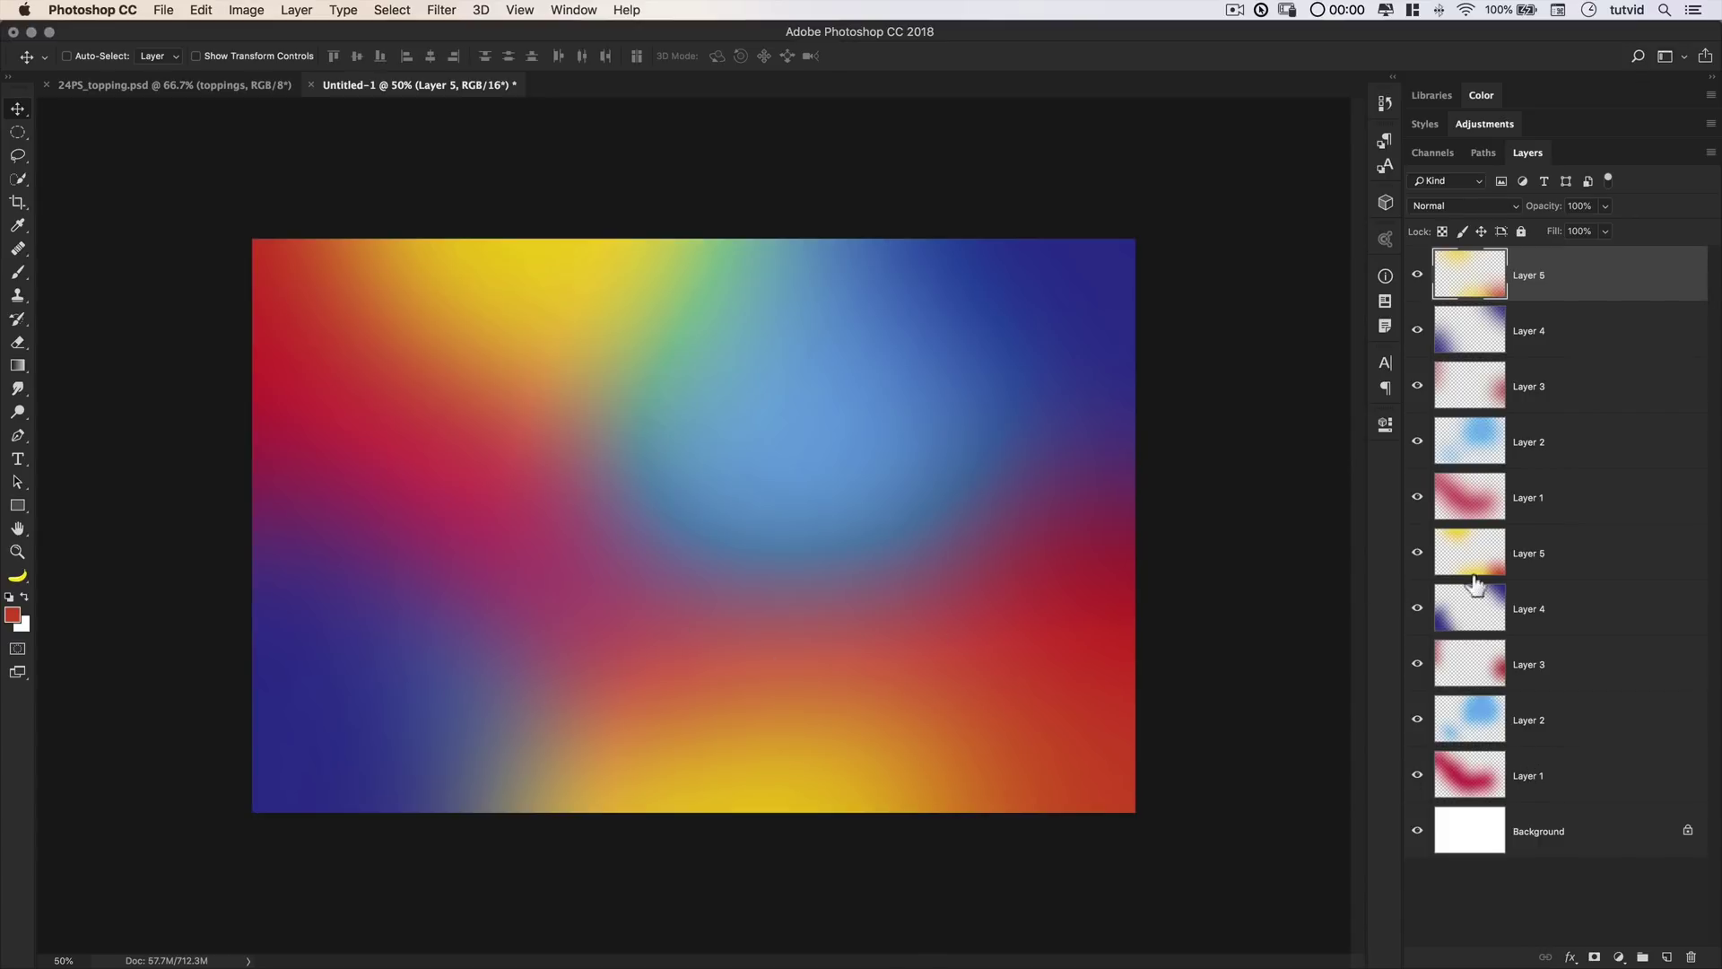
# - Move Layer 1 between Layer 4 and Layer 3, and put both Layer 5s directly below Layer 4
pyautogui.moveTo(1507, 498); pyautogui.dragTo(1526, 364)
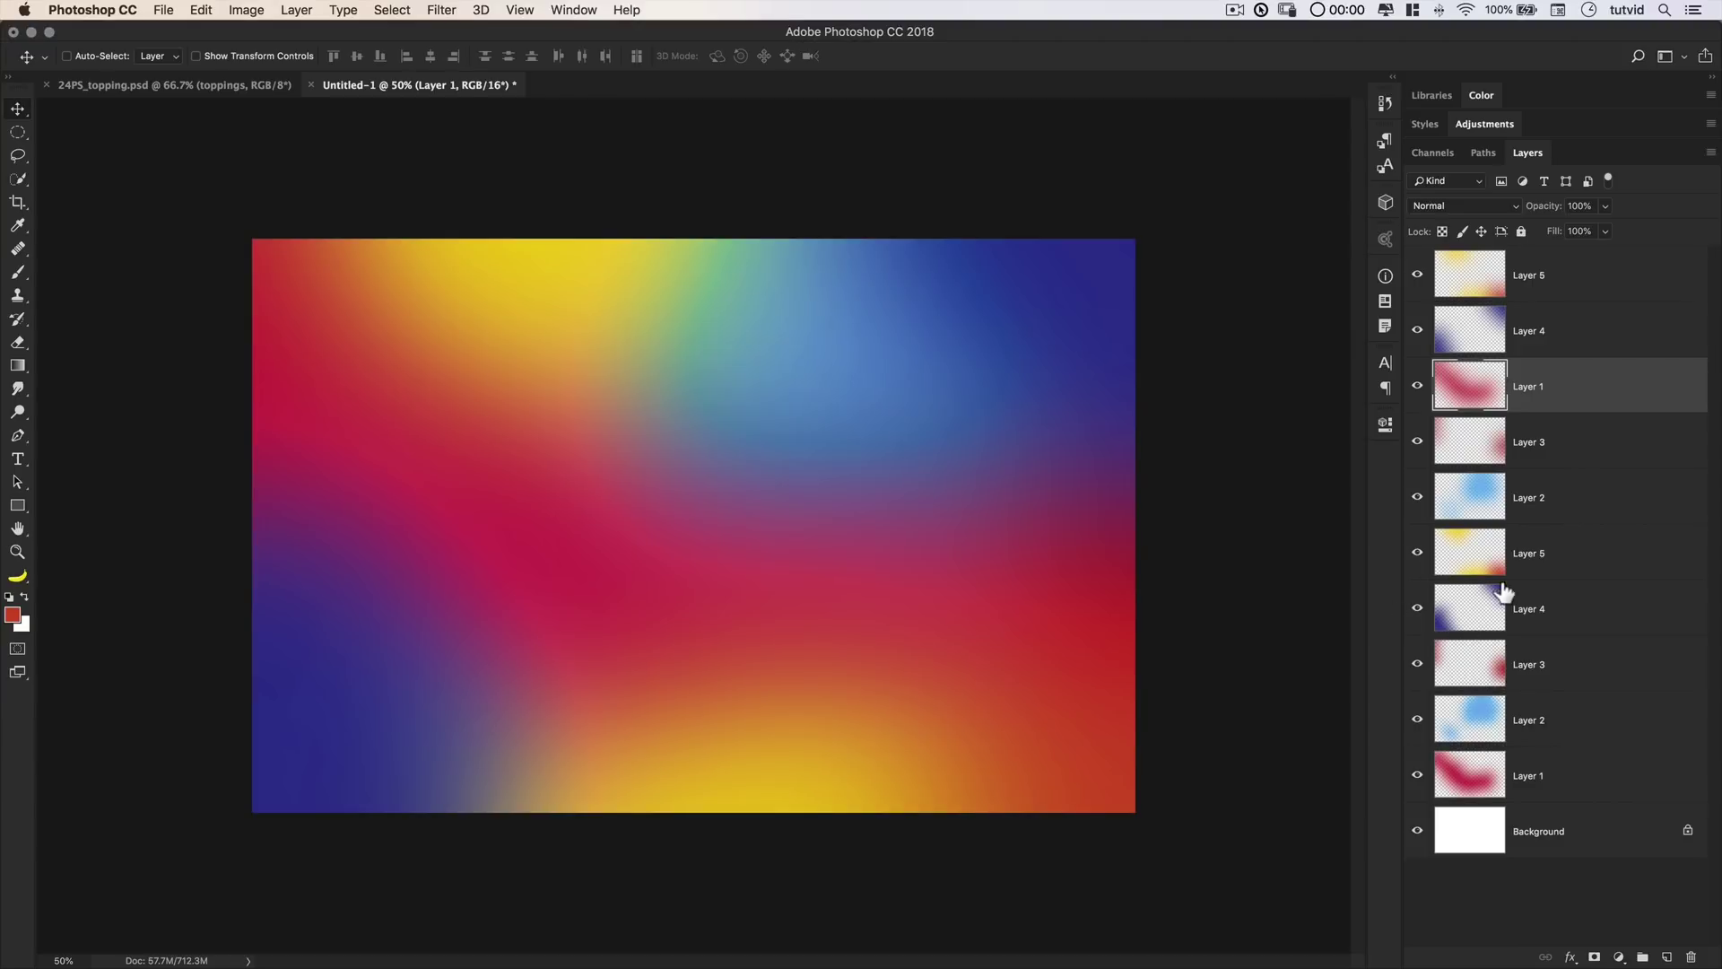
pyautogui.moveTo(1481, 565); pyautogui.dragTo(1429, 606)
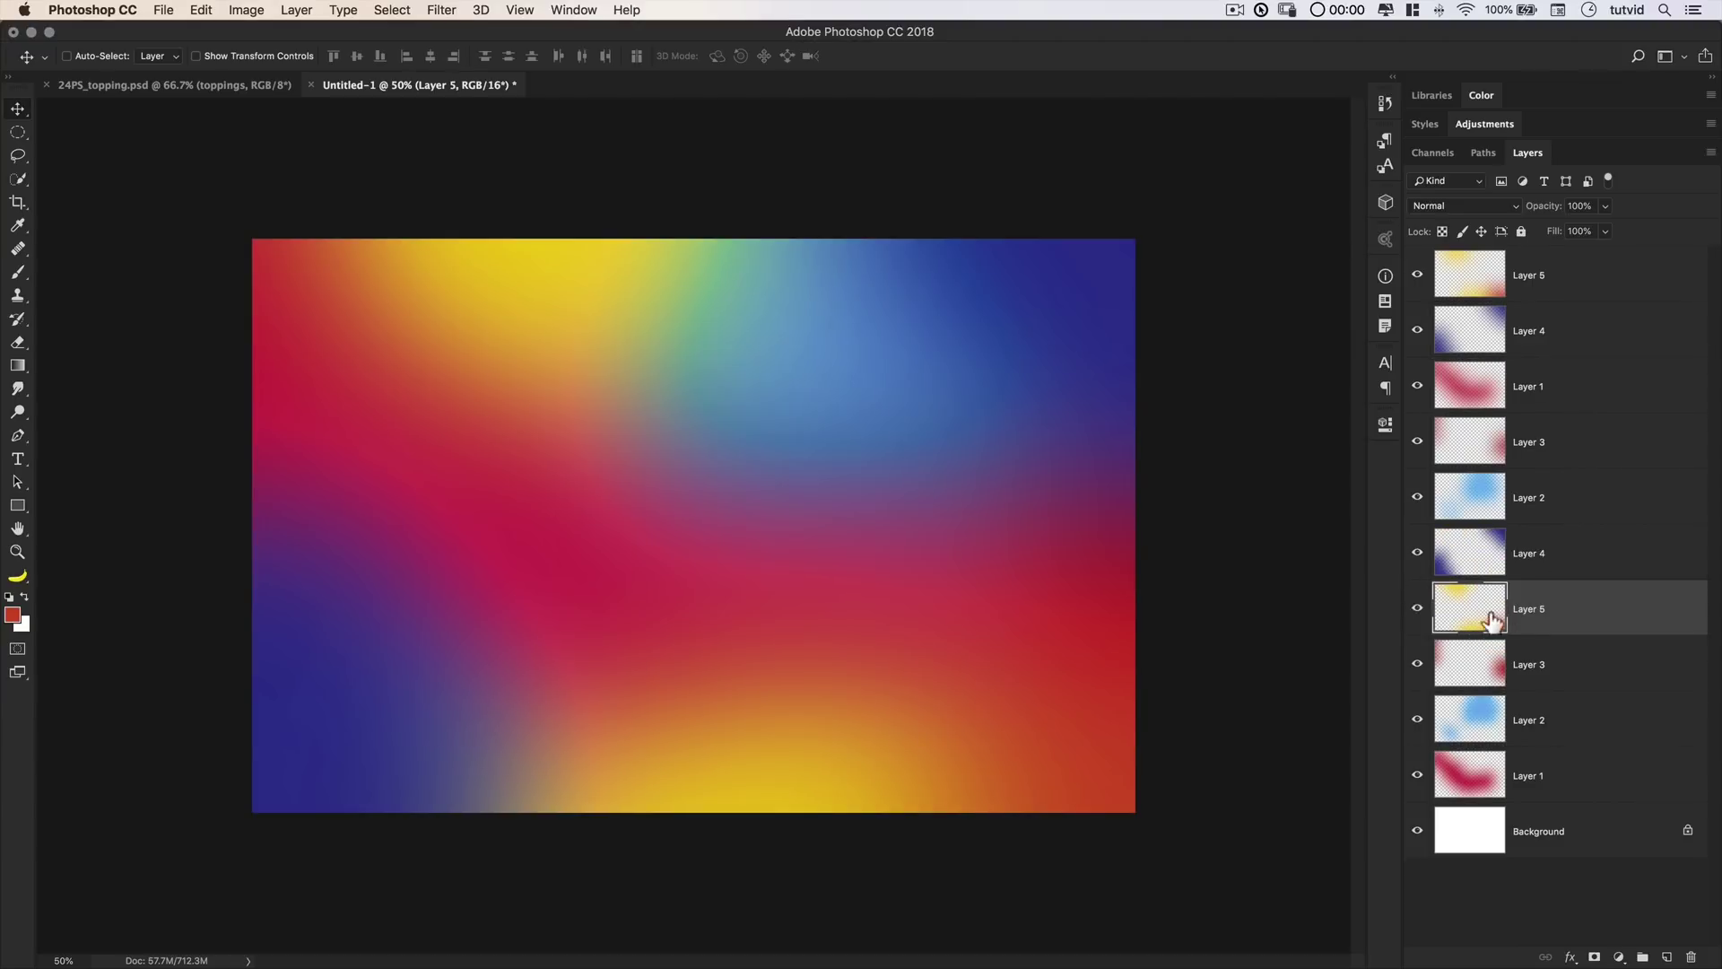
pyautogui.moveTo(1471, 294); pyautogui.dragTo(1492, 327)
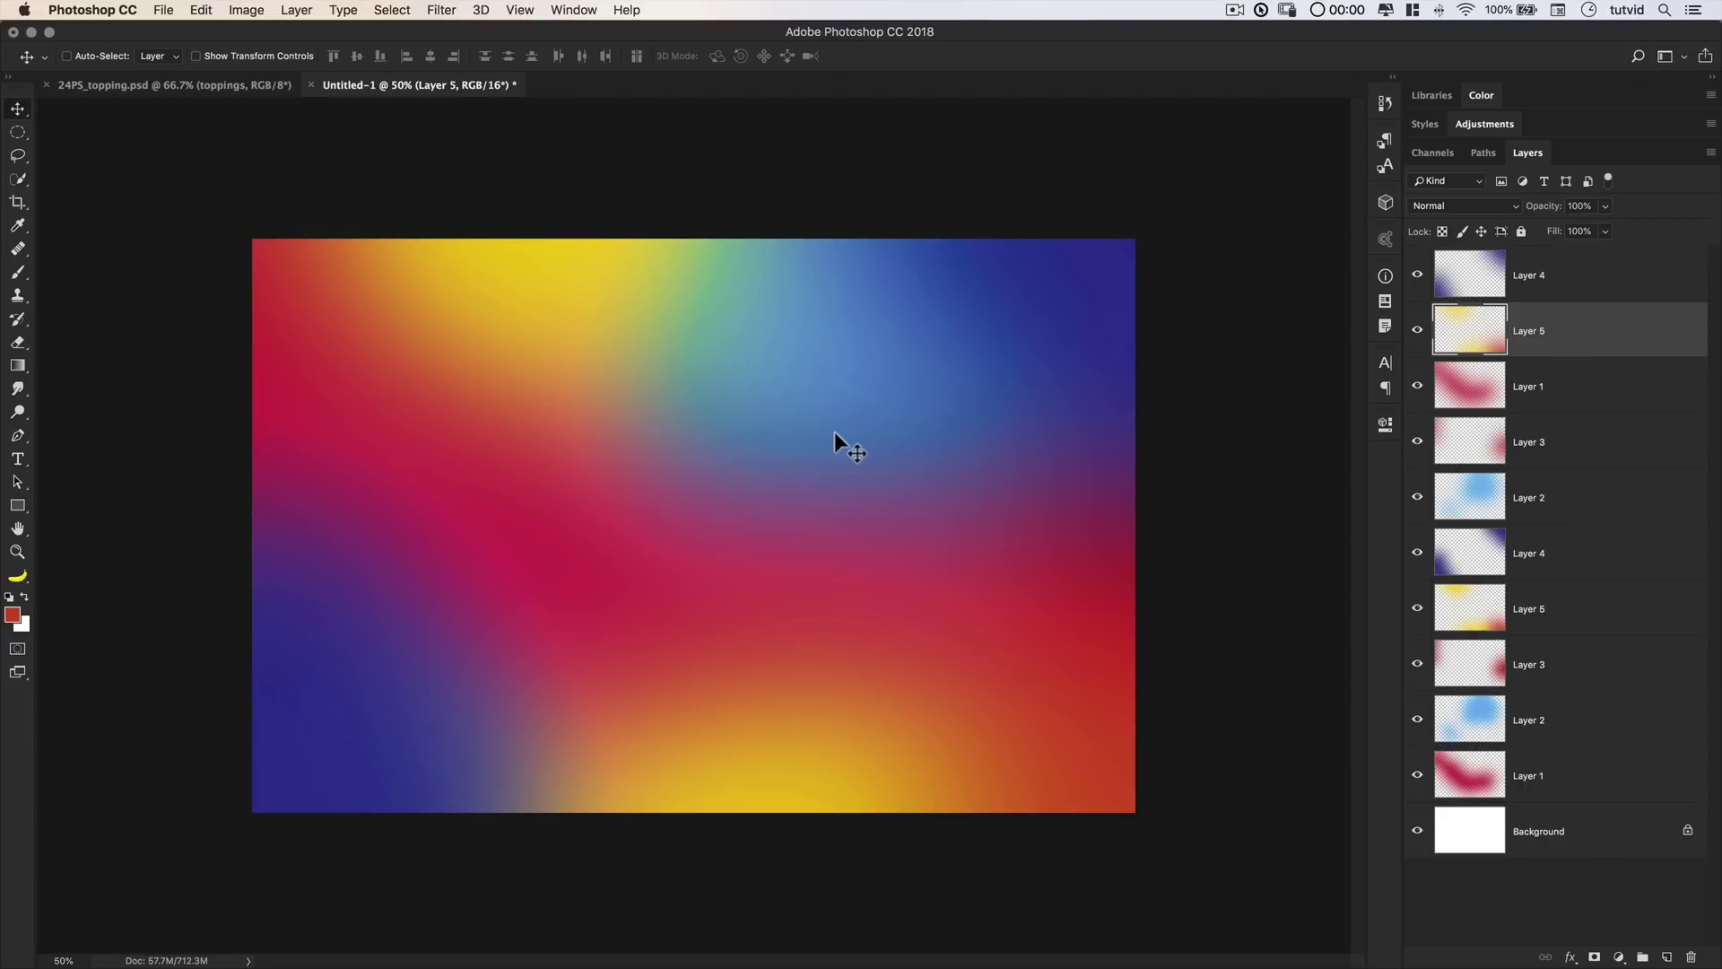
pyautogui.press('super+equal')
pyautogui.press('super+equal')
pyautogui.press('super+equal')
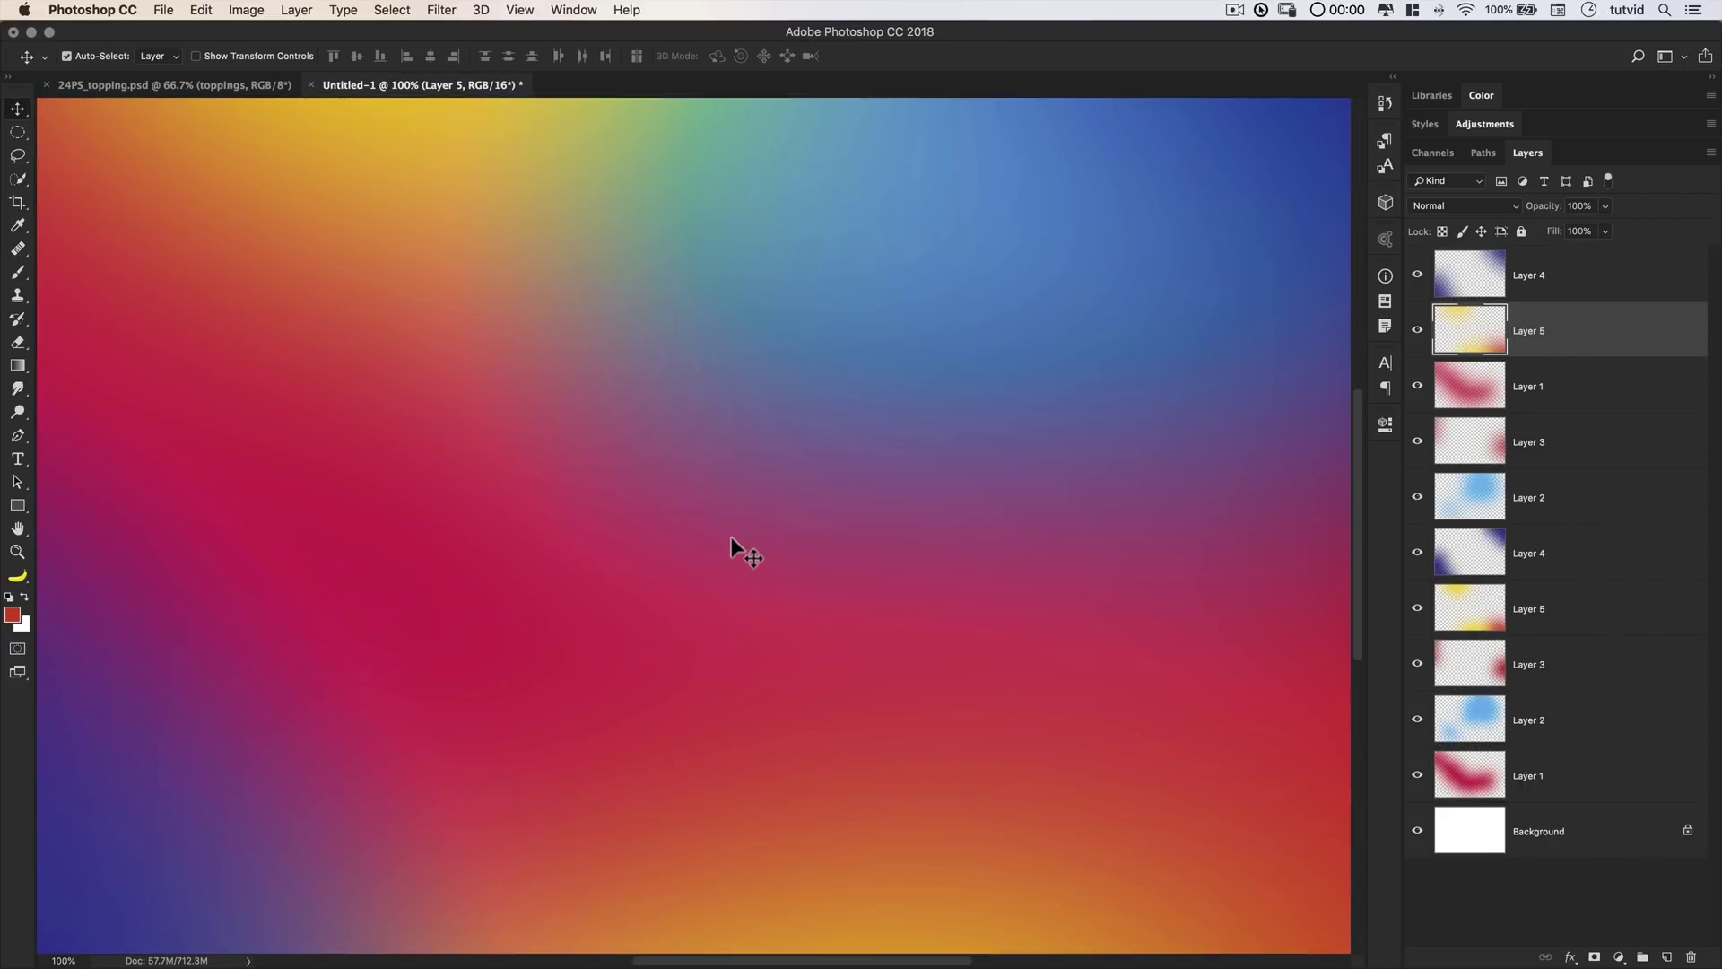
# - Pan across the blended gradient up close, then fit the whole document on screen
pyautogui.moveTo(895, 446); pyautogui.dragTo(358, 392)
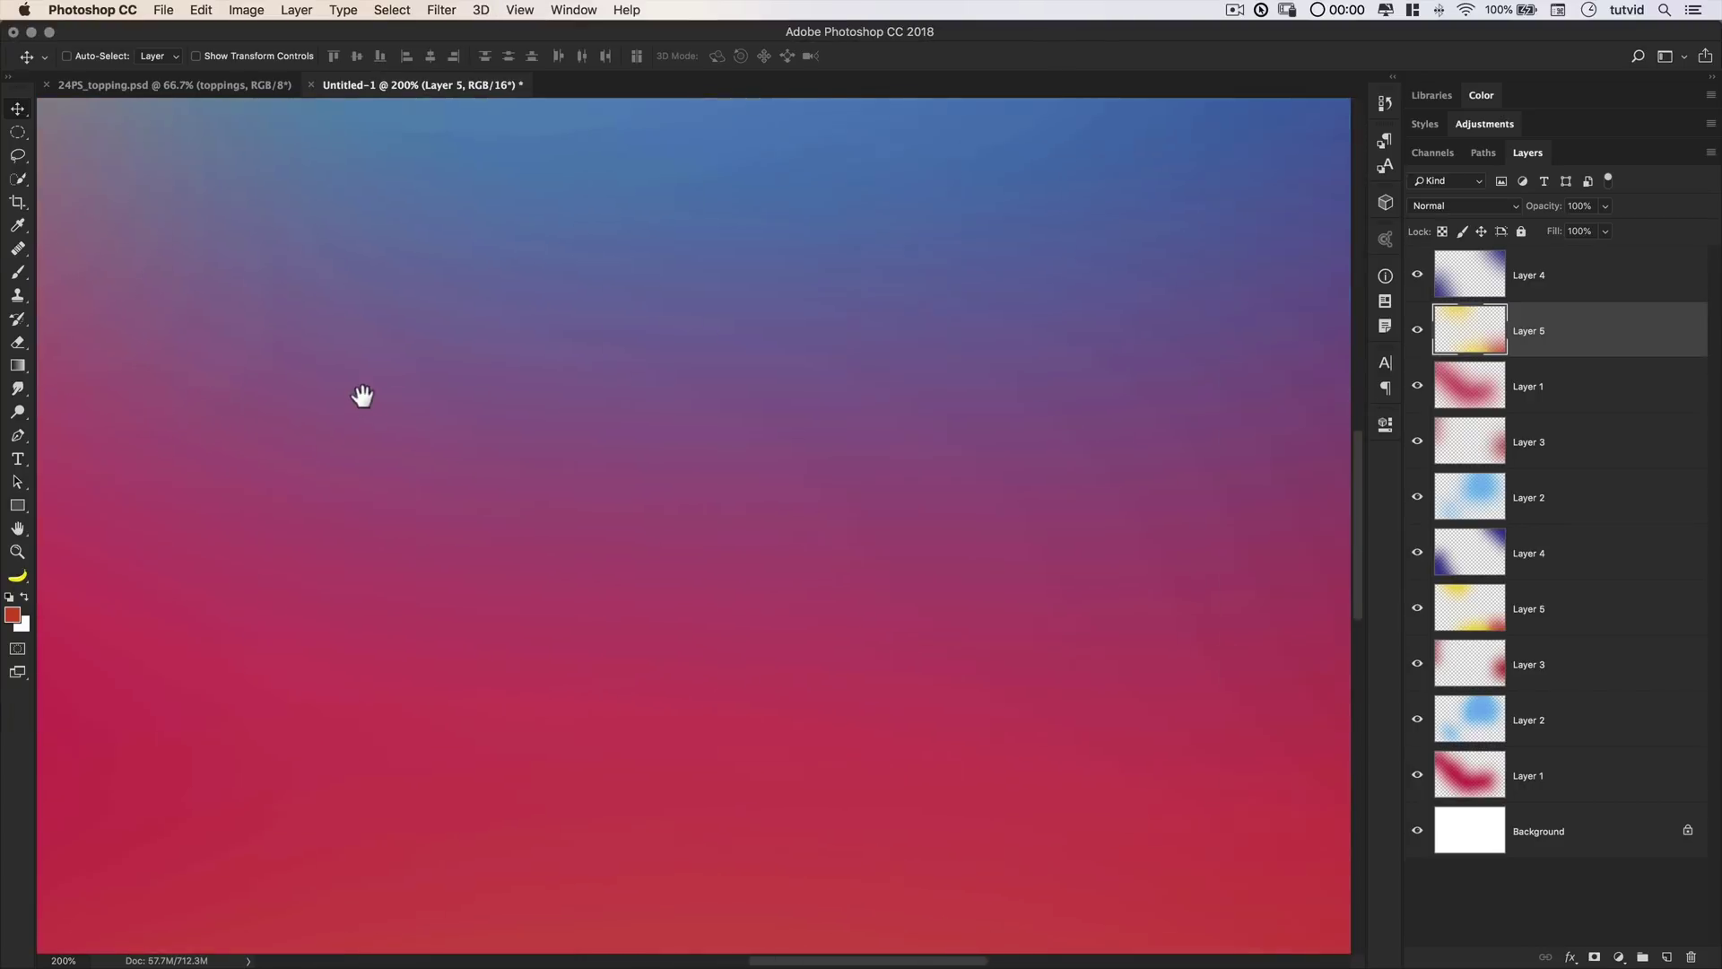
pyautogui.moveTo(1014, 483); pyautogui.dragTo(673, 596)
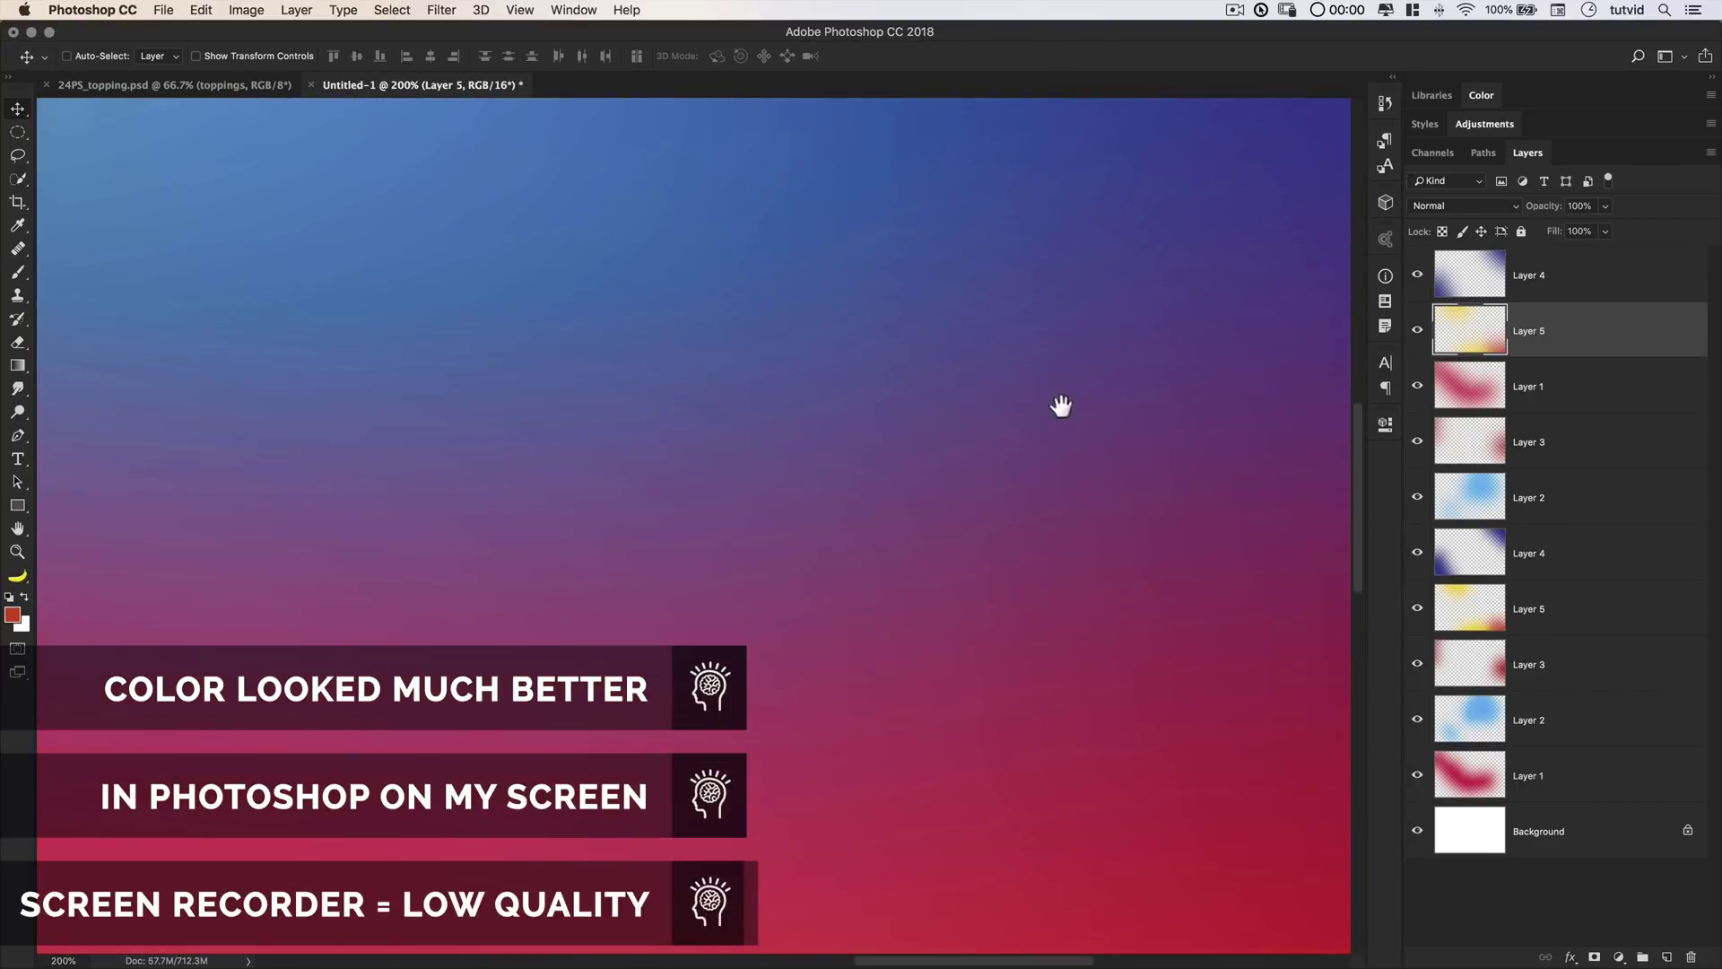
pyautogui.moveTo(1061, 404); pyautogui.dragTo(789, 700)
pyautogui.moveTo(695, 521); pyautogui.dragTo(1041, 580)
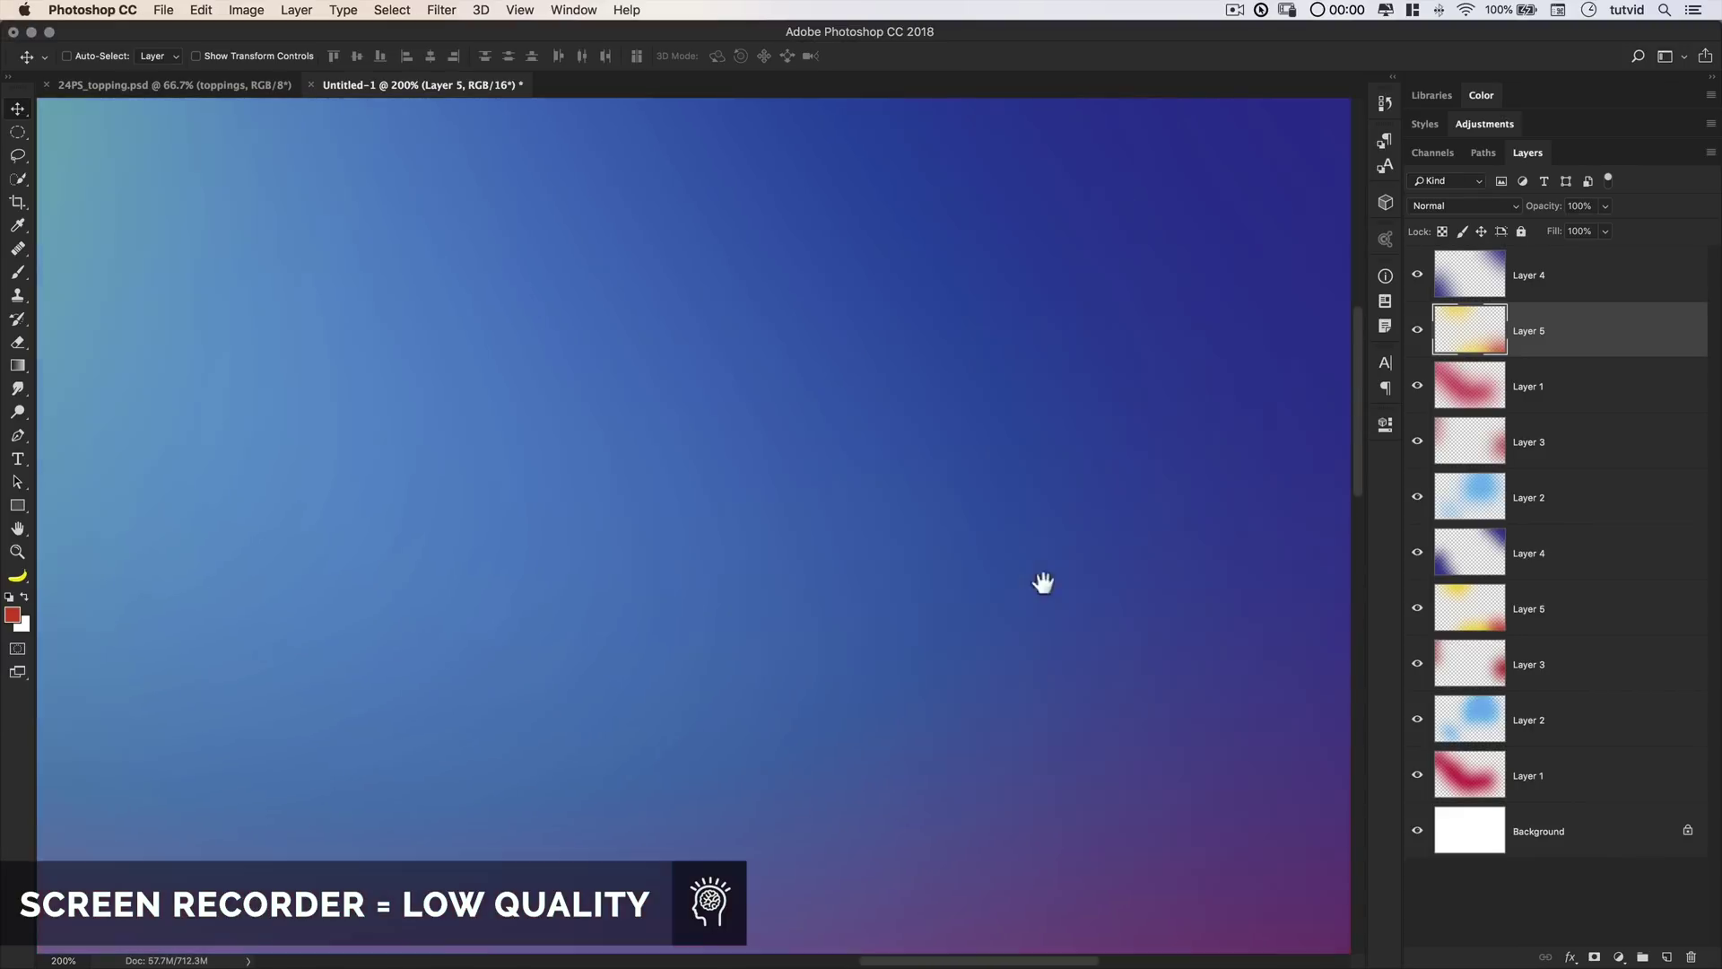
pyautogui.moveTo(535, 503); pyautogui.dragTo(1431, 218)
pyautogui.moveTo(777, 400); pyautogui.dragTo(715, 396)
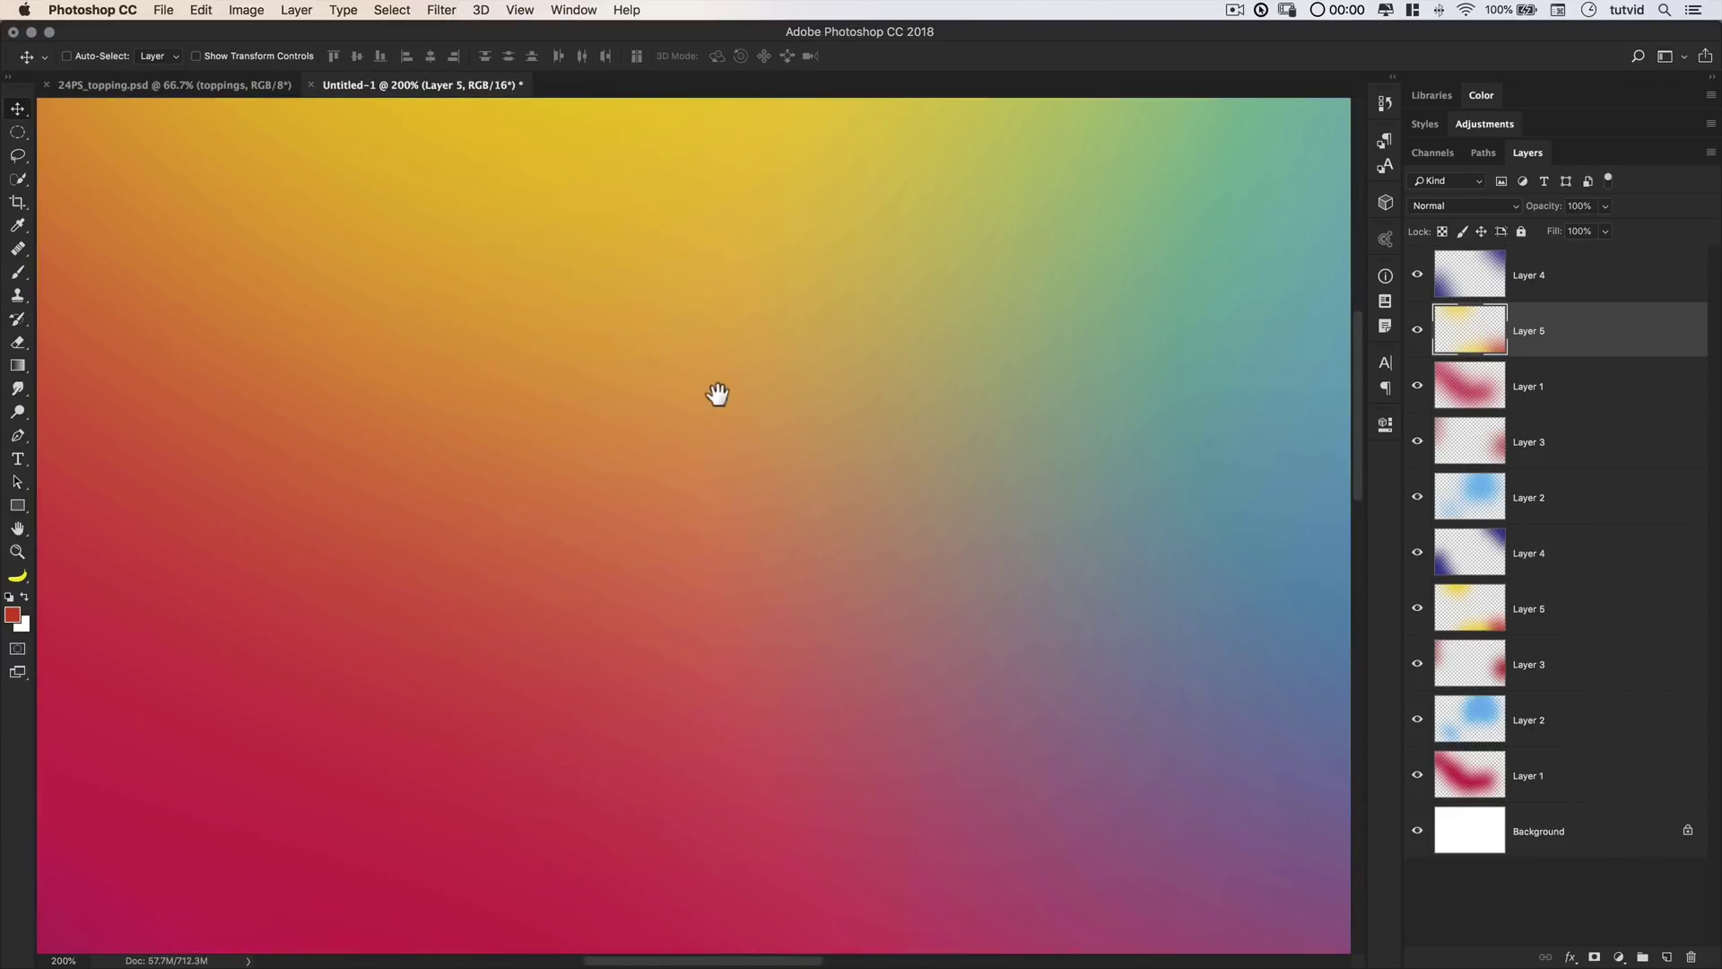
pyautogui.press('super+1')
pyautogui.press('super+0')
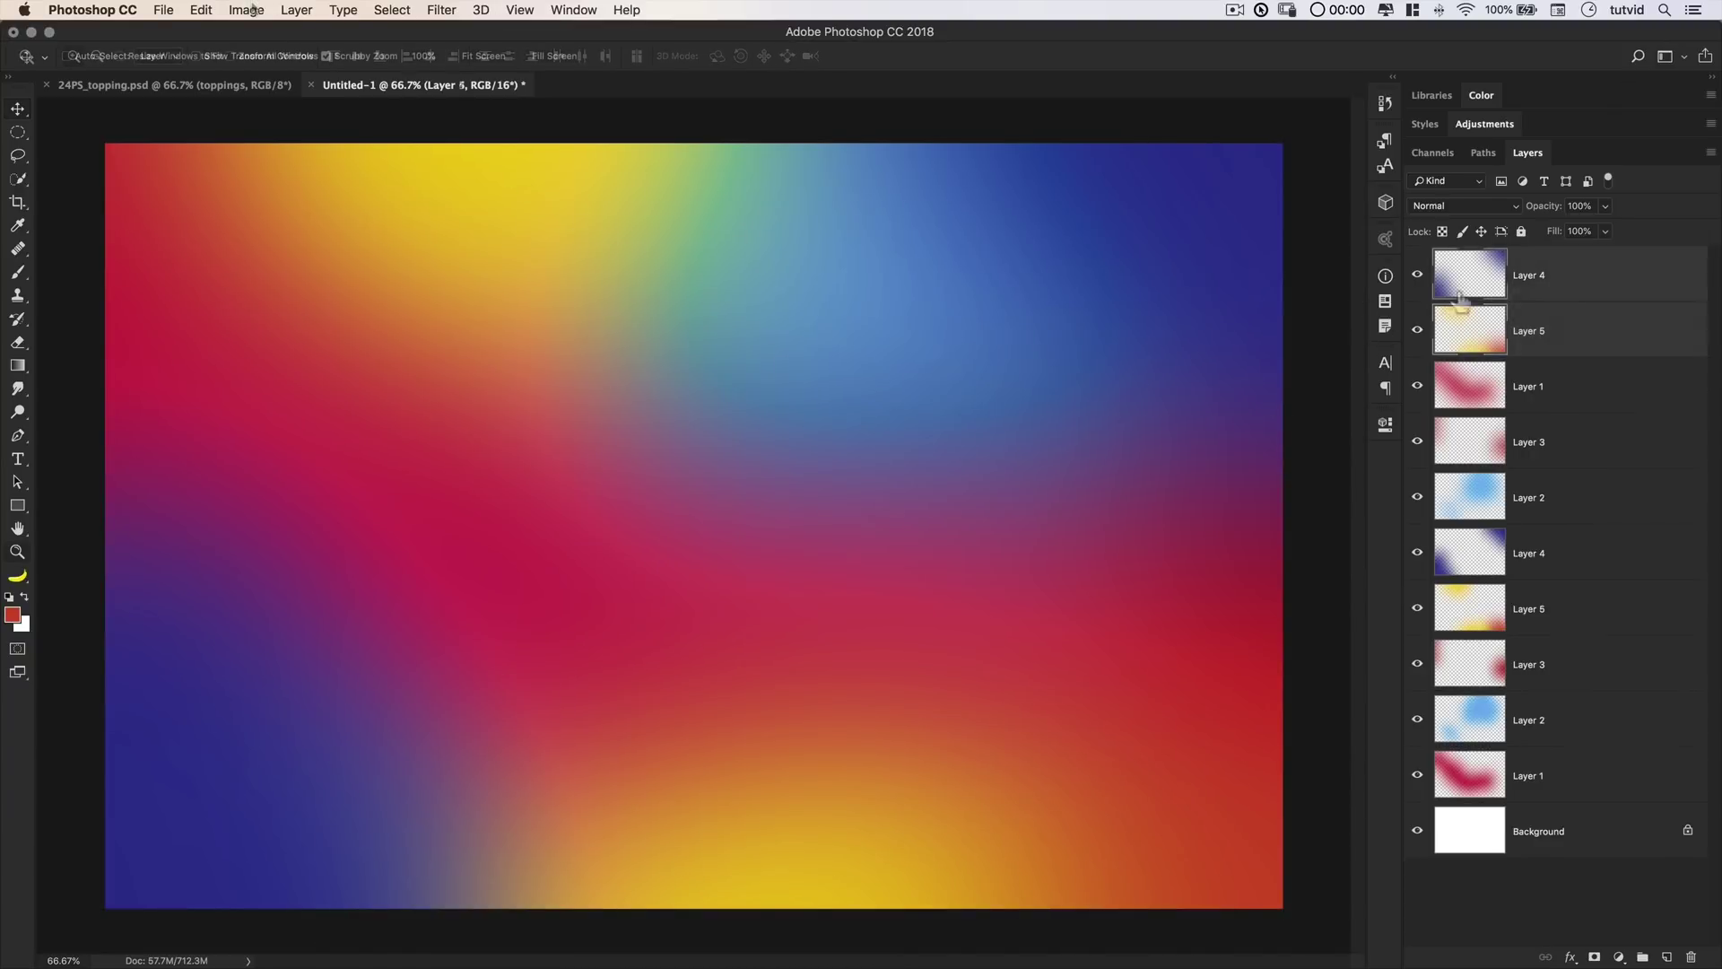
pyautogui.hotkey('alt', ']')
pyautogui.press('z')
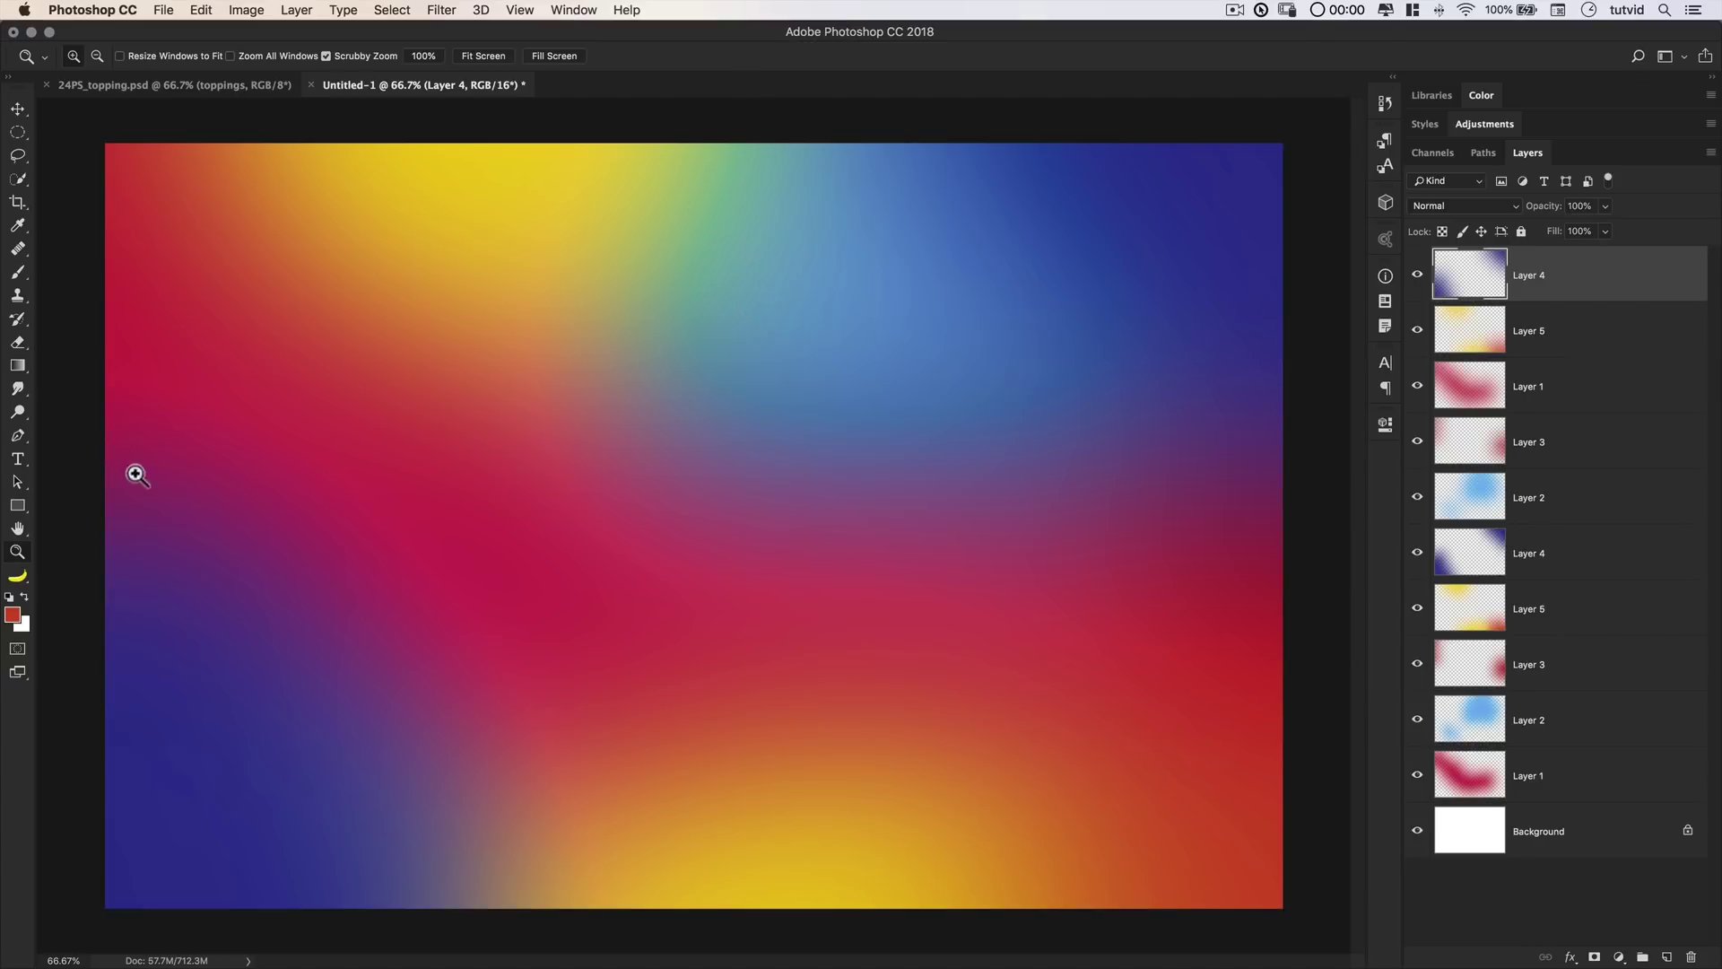
# - Reset default colours and add 0.5% Gaussian monochromatic noise to Layer 4
pyautogui.press('d')
pyautogui.click(433, 10)
pyautogui.moveTo(495, 276)
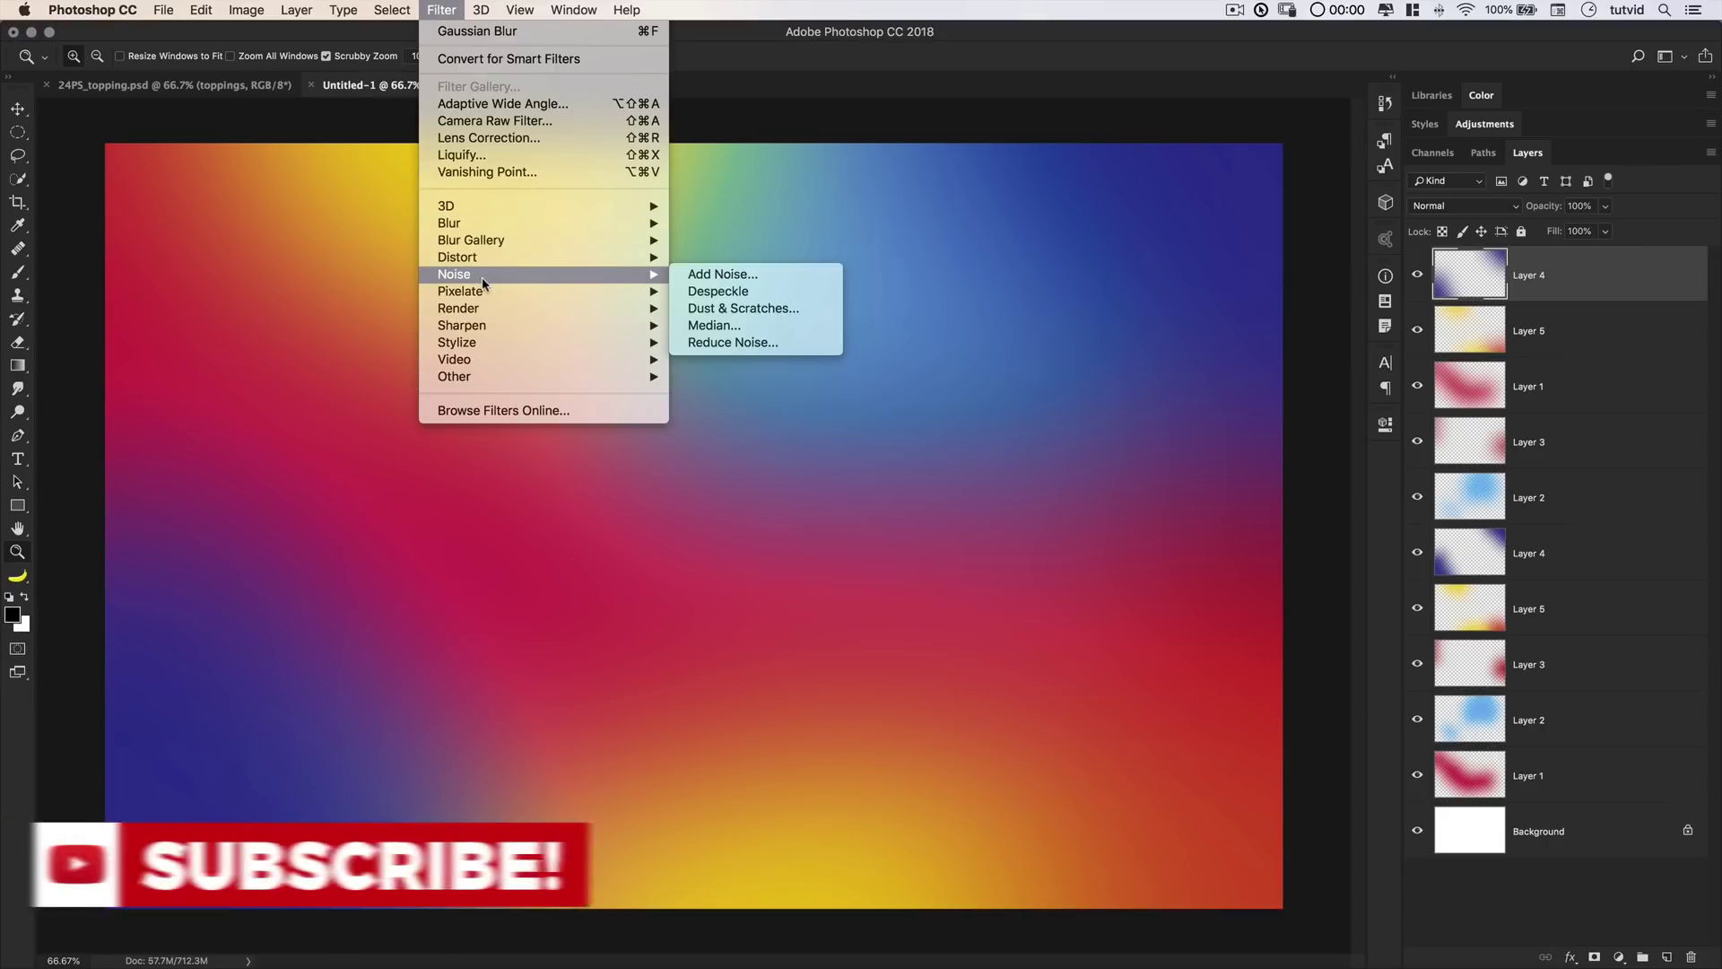
pyautogui.click(741, 282)
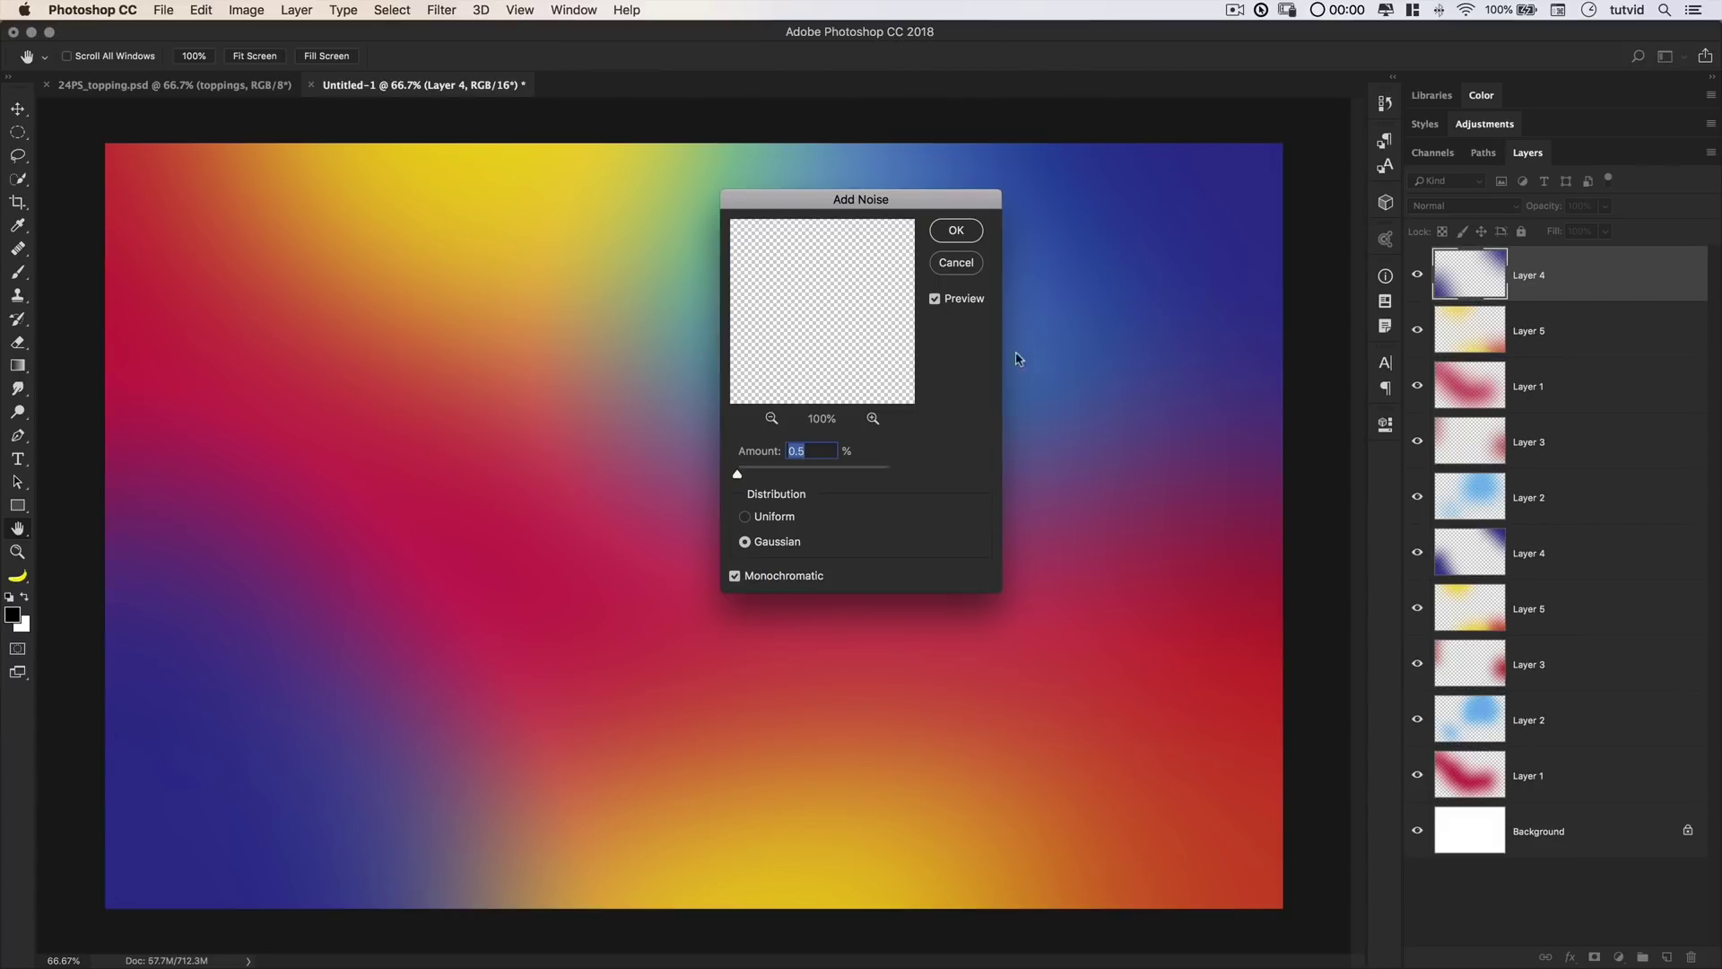
pyautogui.click(970, 230)
# - Repeat the noise filter on the next layers down the stack
pyautogui.press('z')
pyautogui.click(1539, 339)
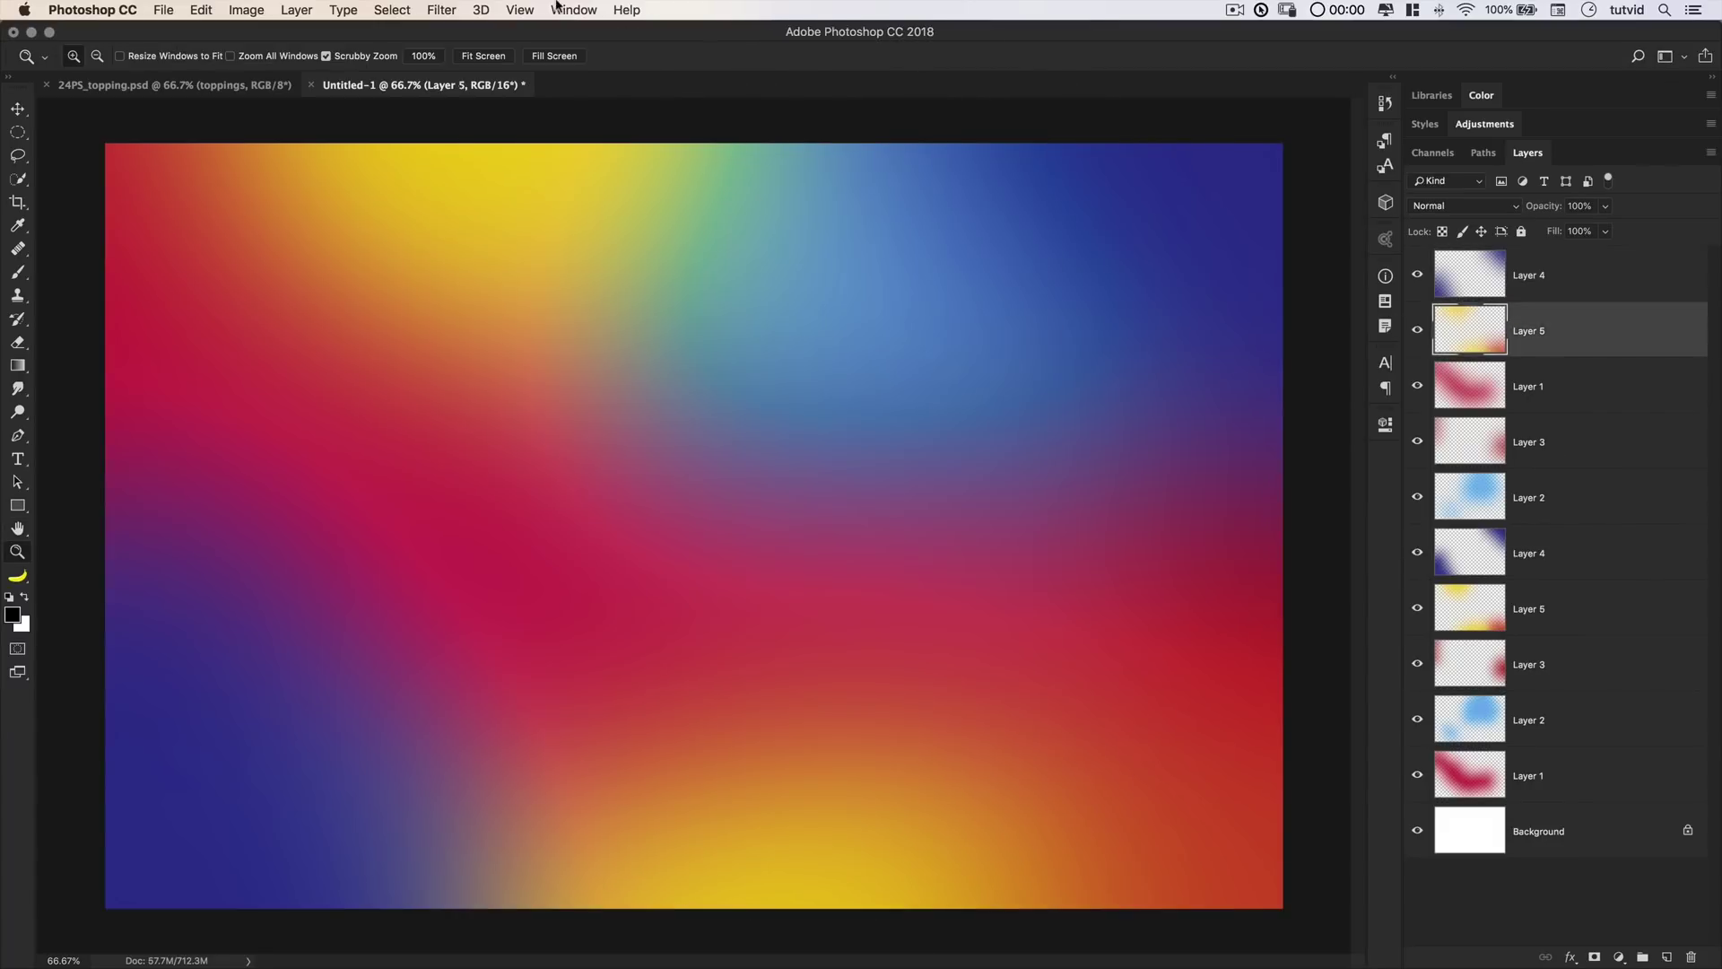
pyautogui.hotkey('alt', '[')
pyautogui.click(441, 10)
pyautogui.click(472, 34)
pyautogui.click(1476, 441)
pyautogui.click(1476, 497)
pyautogui.press('super+f')
# - Apply the noise to the remaining layers down to Layer 1, then return to the top layer
pyautogui.click(1476, 553)
pyautogui.click(1475, 608)
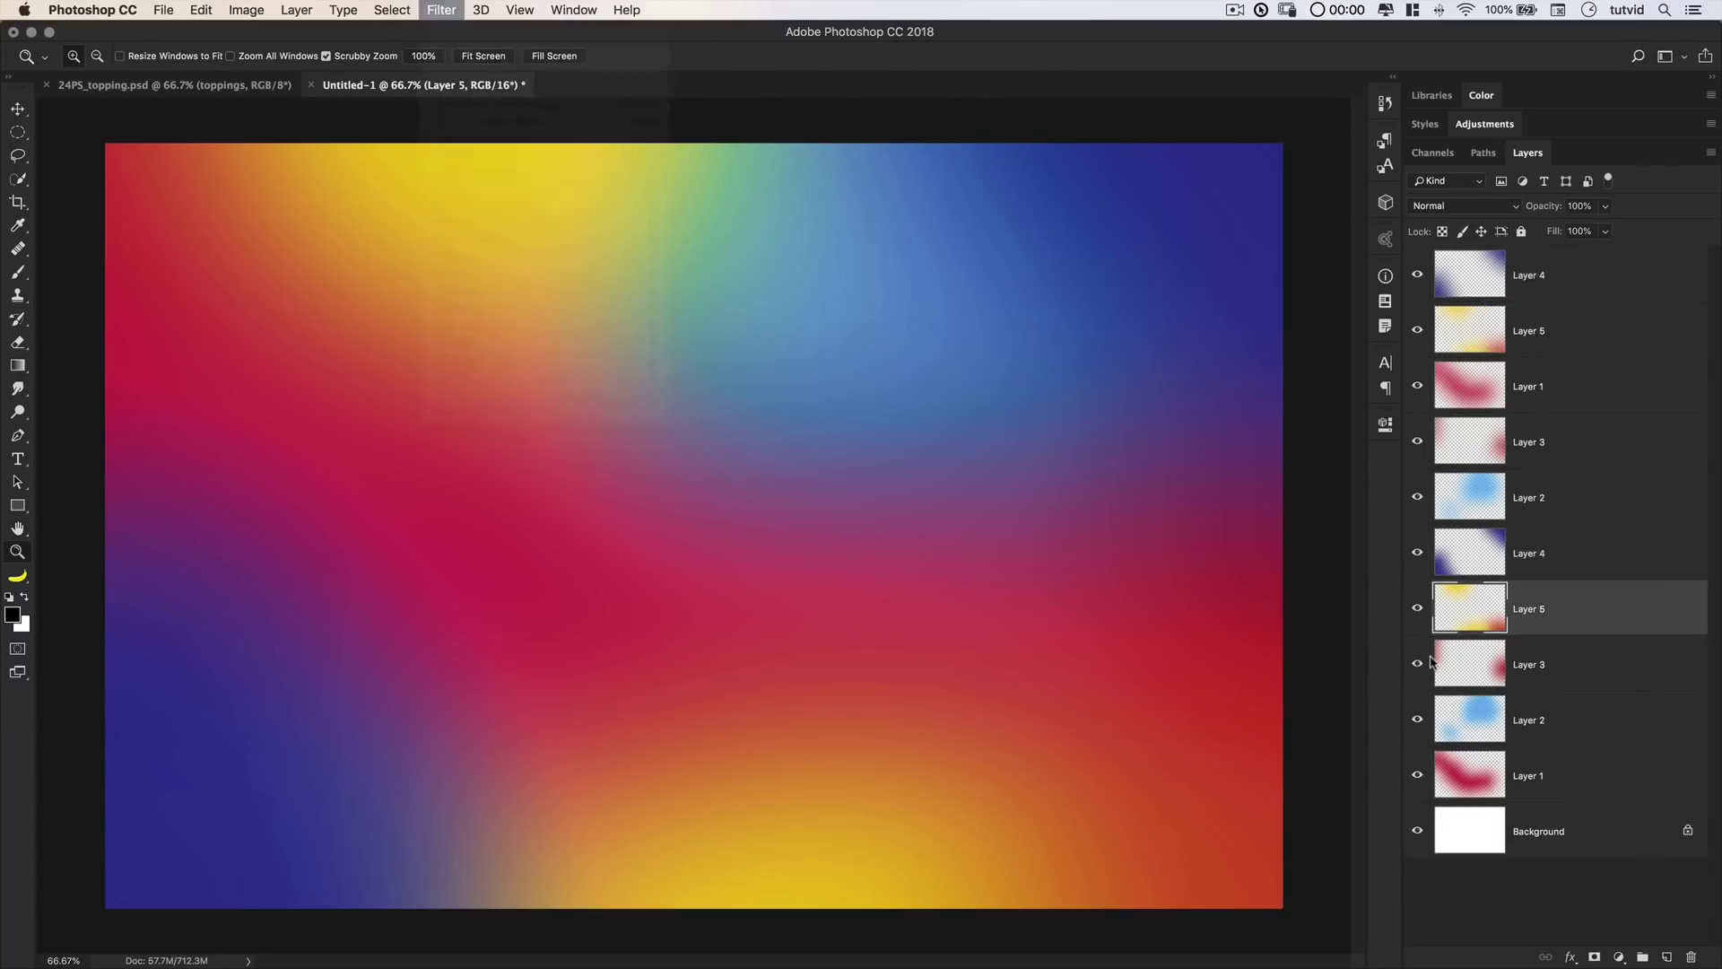
pyautogui.press('super+f')
pyautogui.click(1476, 664)
pyautogui.click(1475, 720)
pyautogui.press('super+f')
pyautogui.click(1476, 775)
pyautogui.press('super+f')
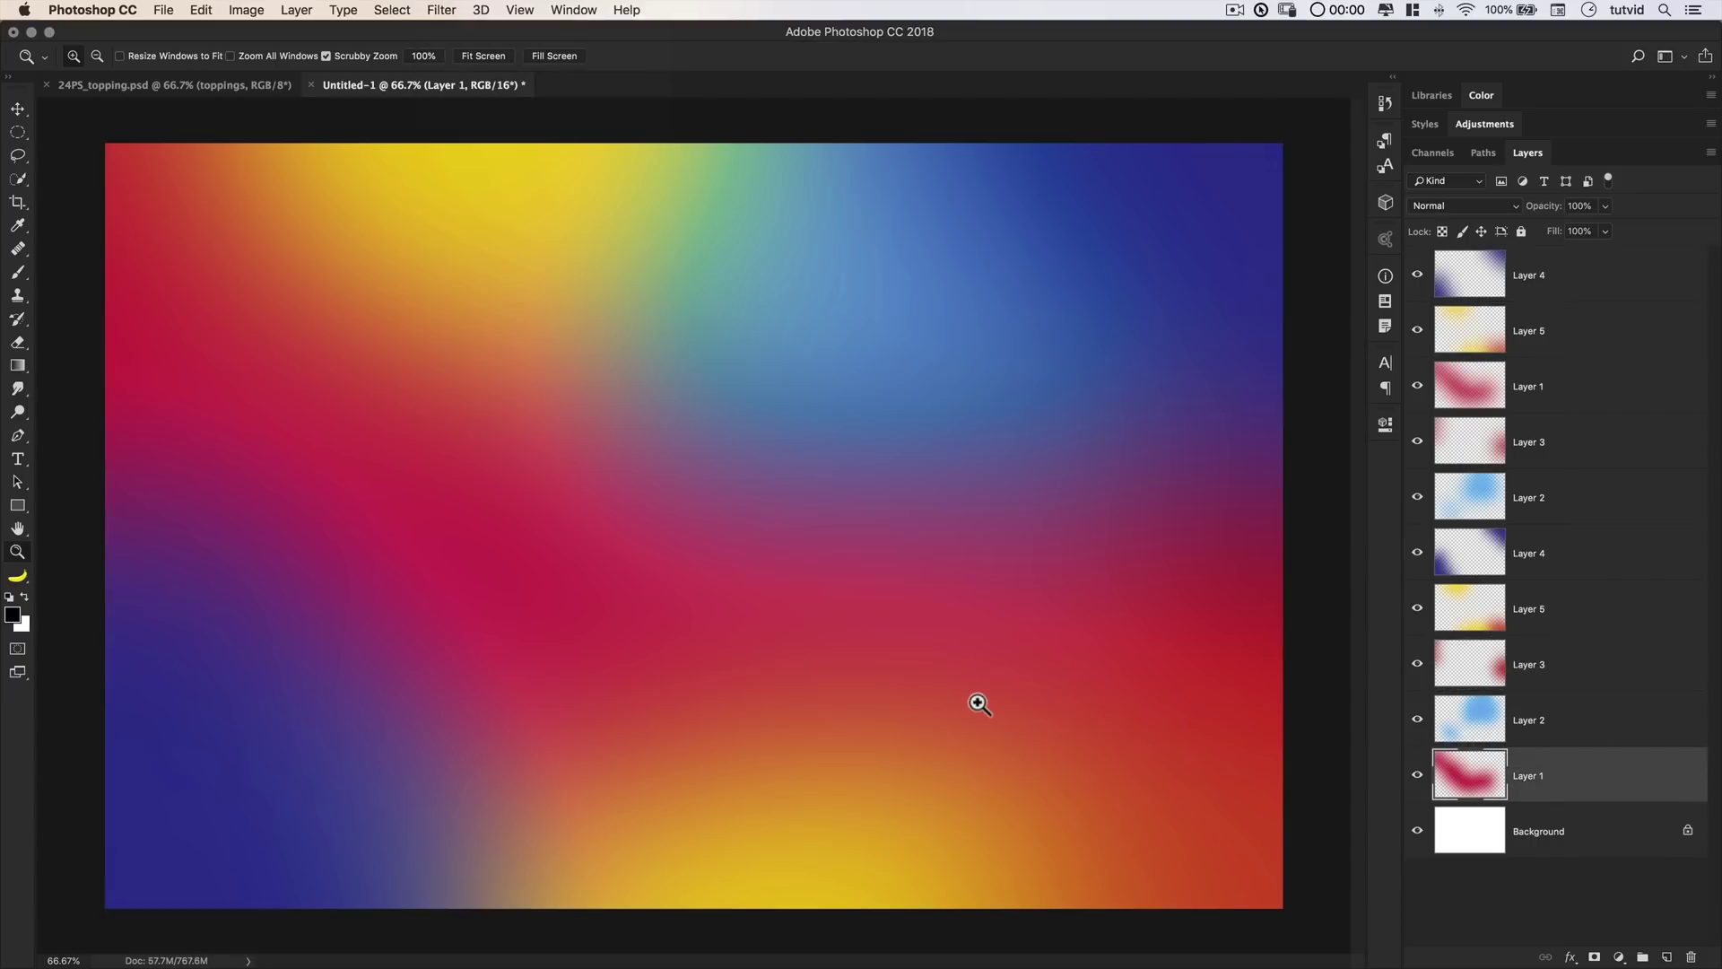
pyautogui.hotkey('alt', '.')
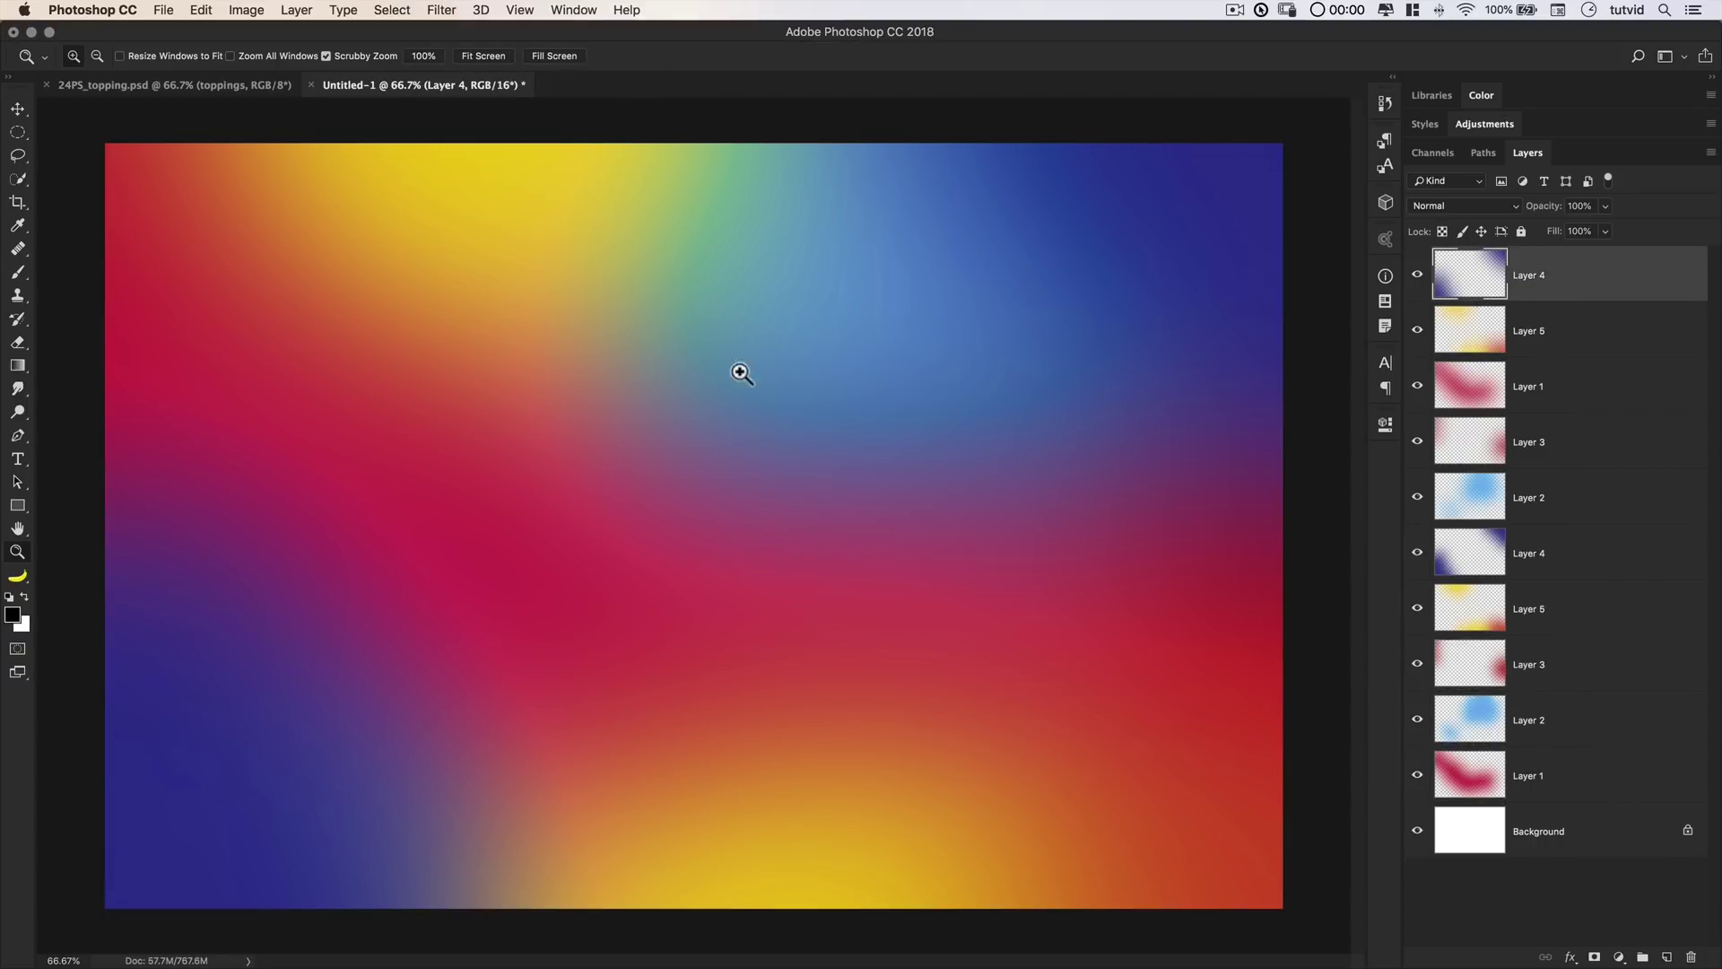
# - Inspect the grain at 200%, fit the view, and create a new blank document
pyautogui.click(672, 346)
pyautogui.click(565, 280)
pyautogui.click(666, 512)
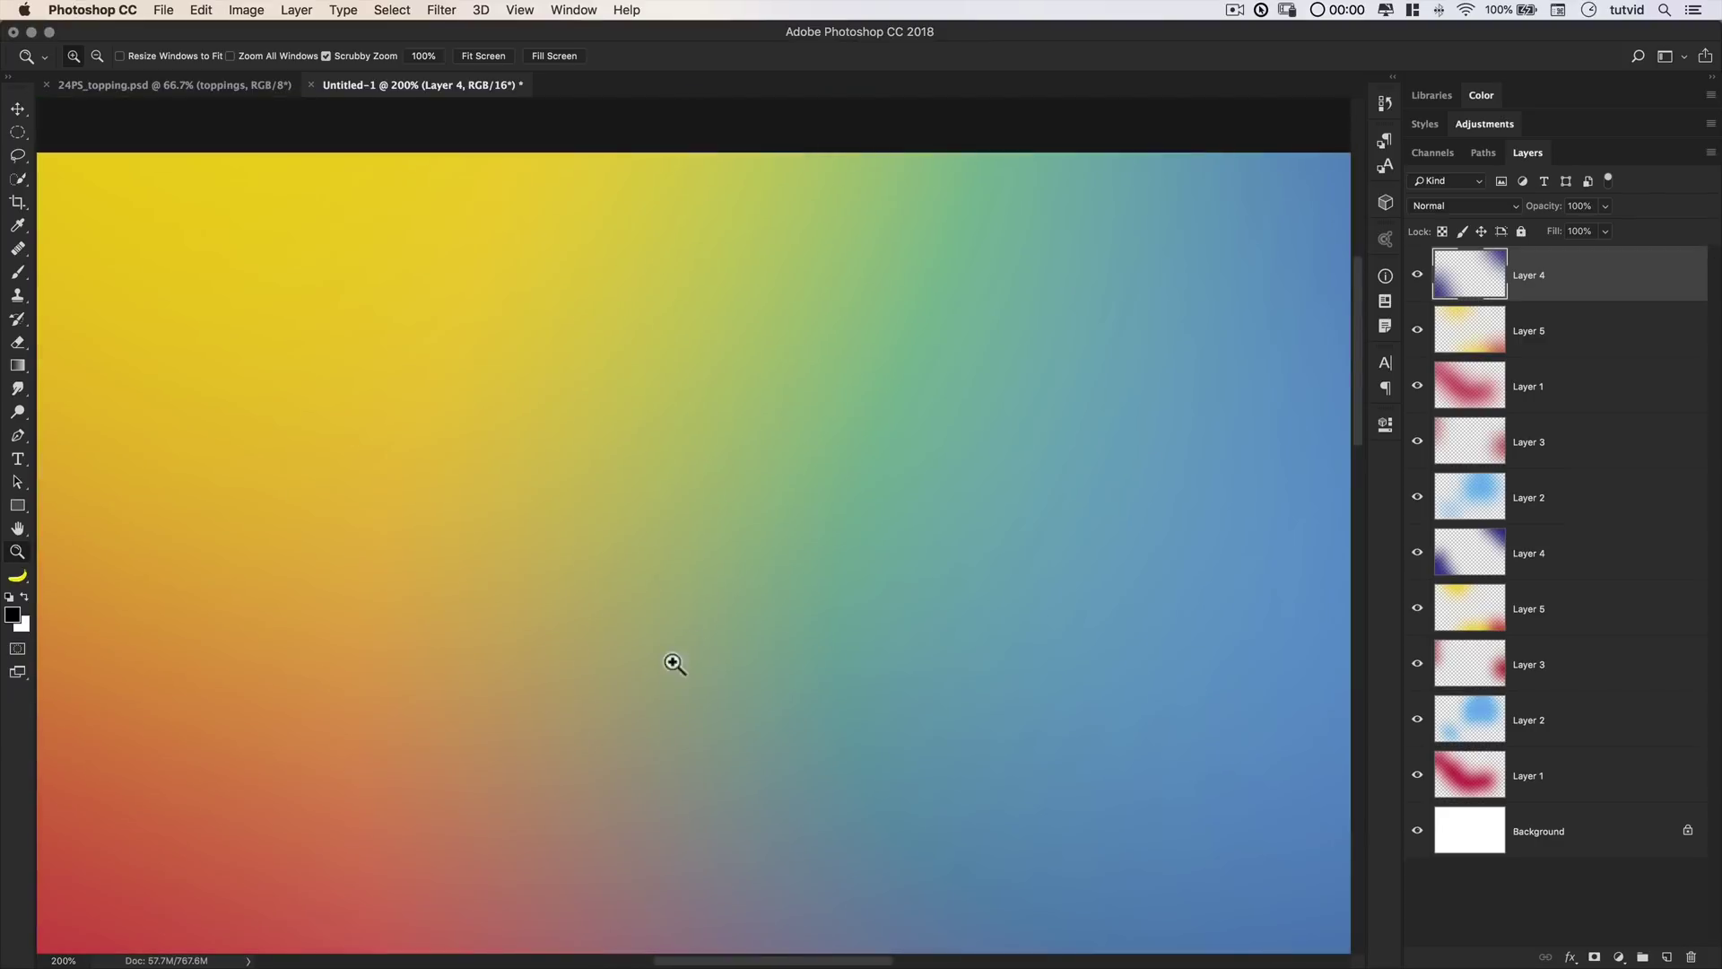
pyautogui.moveTo(439, 507); pyautogui.dragTo(977, 311)
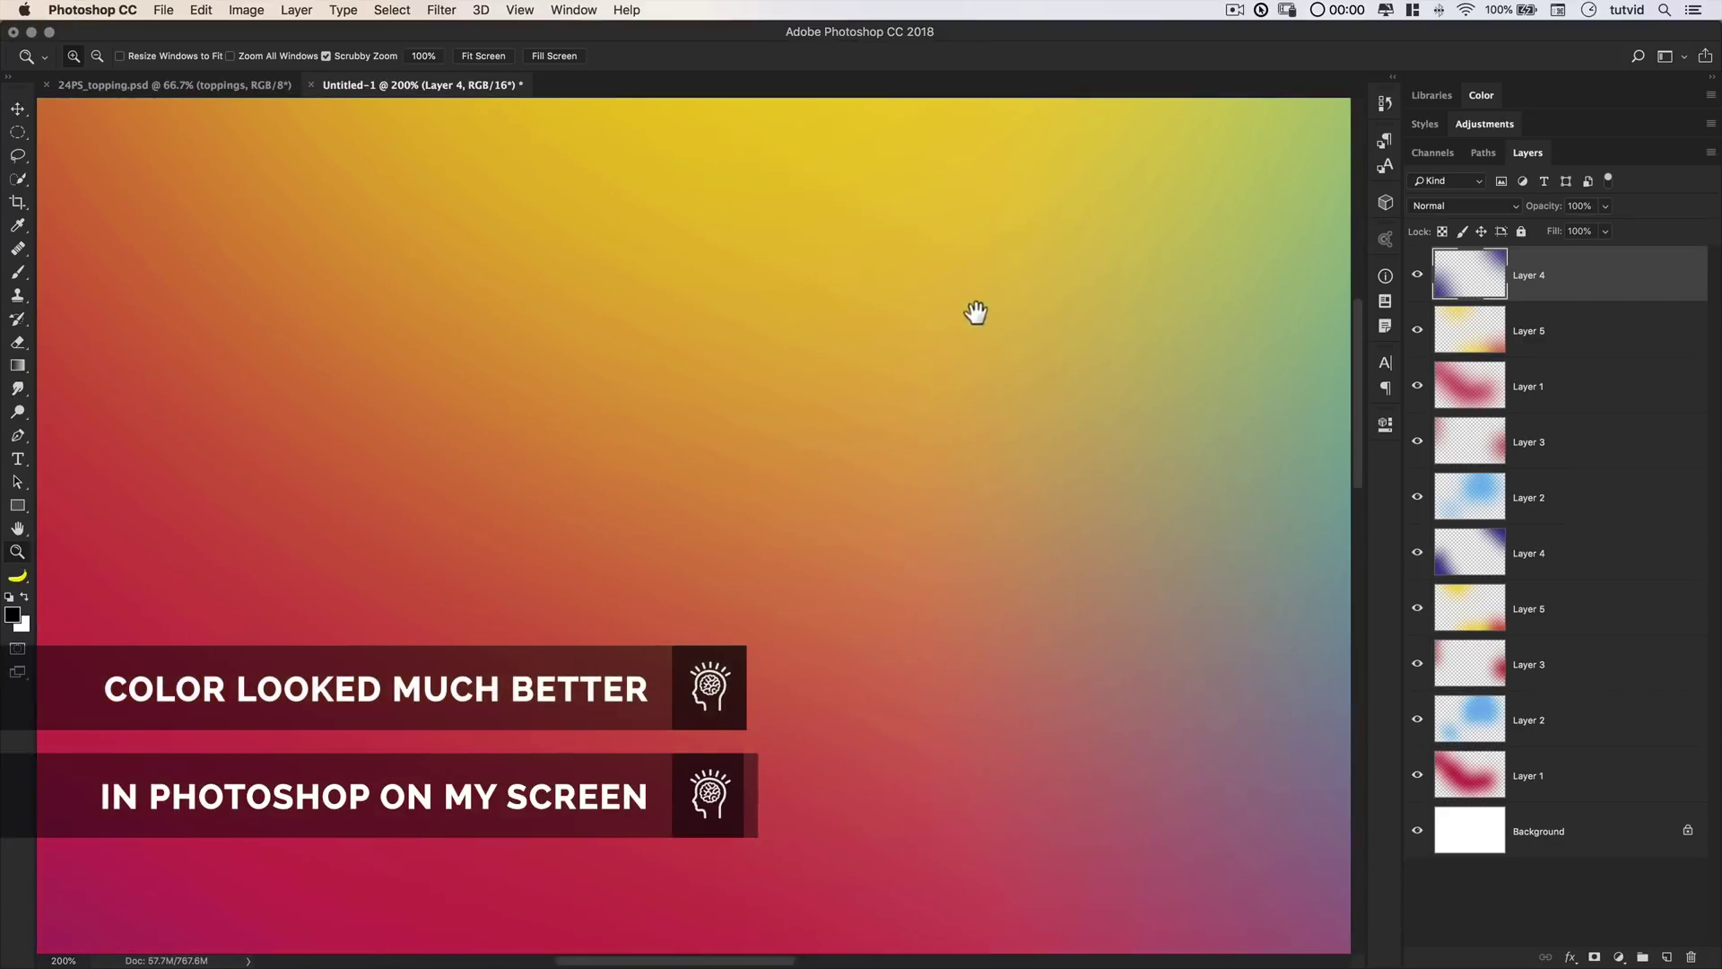
pyautogui.moveTo(848, 517); pyautogui.dragTo(553, 530)
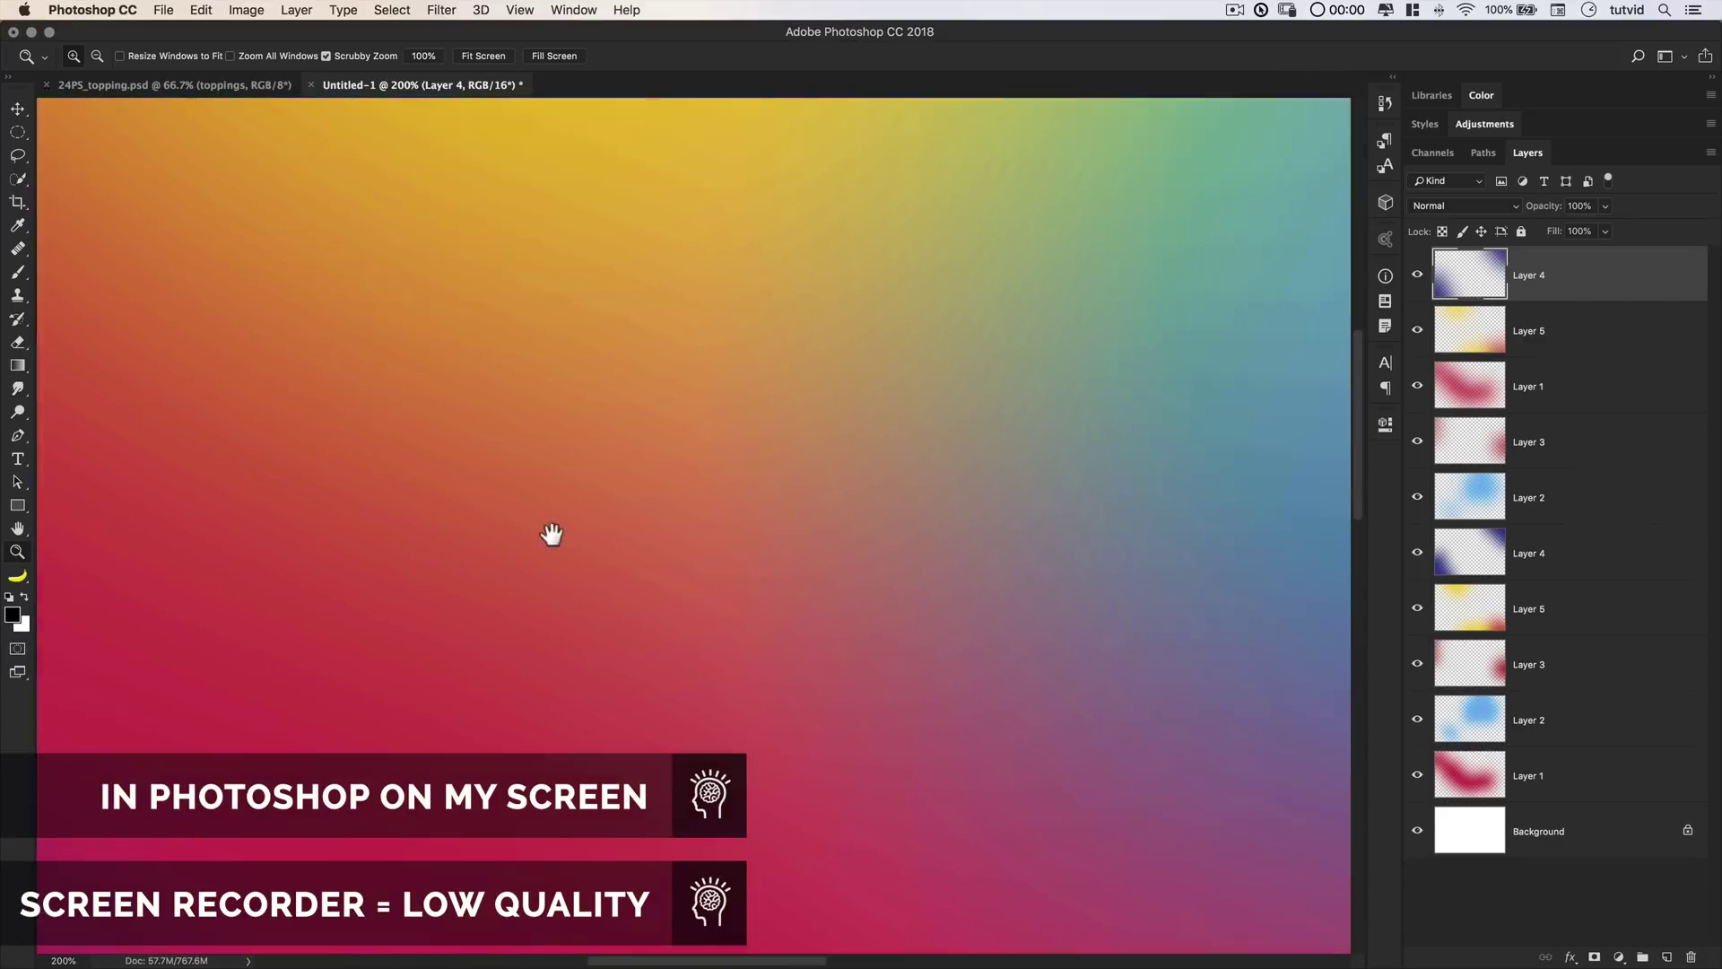
pyautogui.moveTo(837, 427); pyautogui.dragTo(854, 557)
pyautogui.press('super+0')
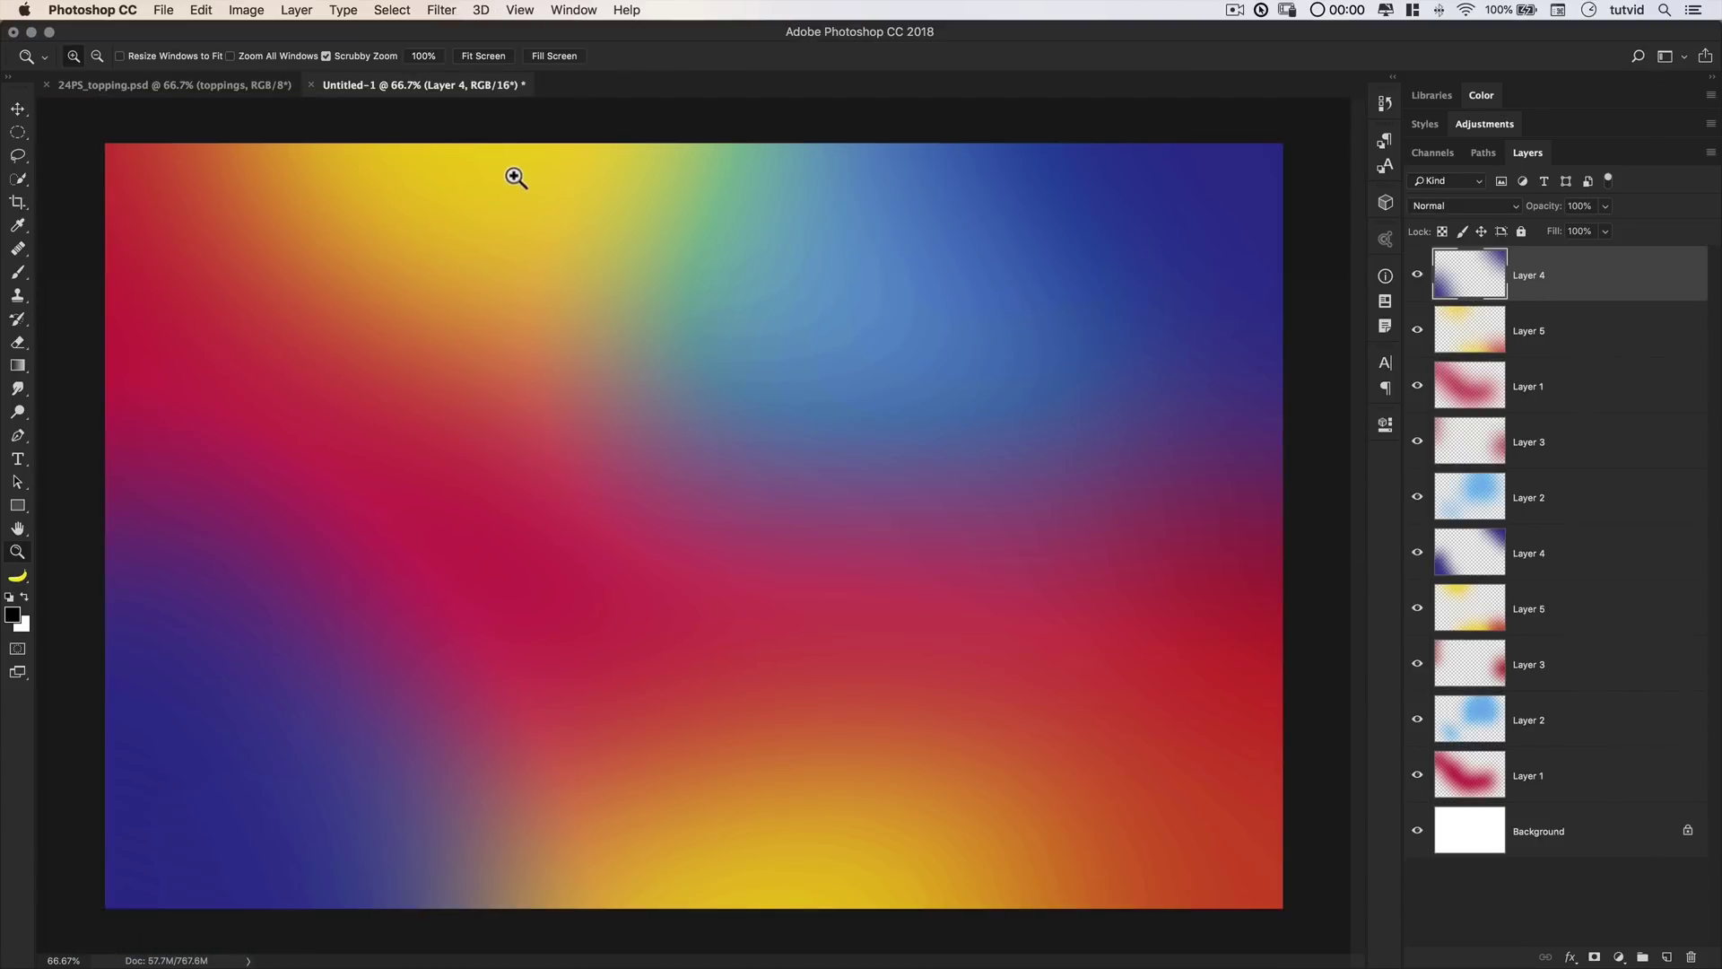
pyautogui.click(163, 10)
pyautogui.click(184, 36)
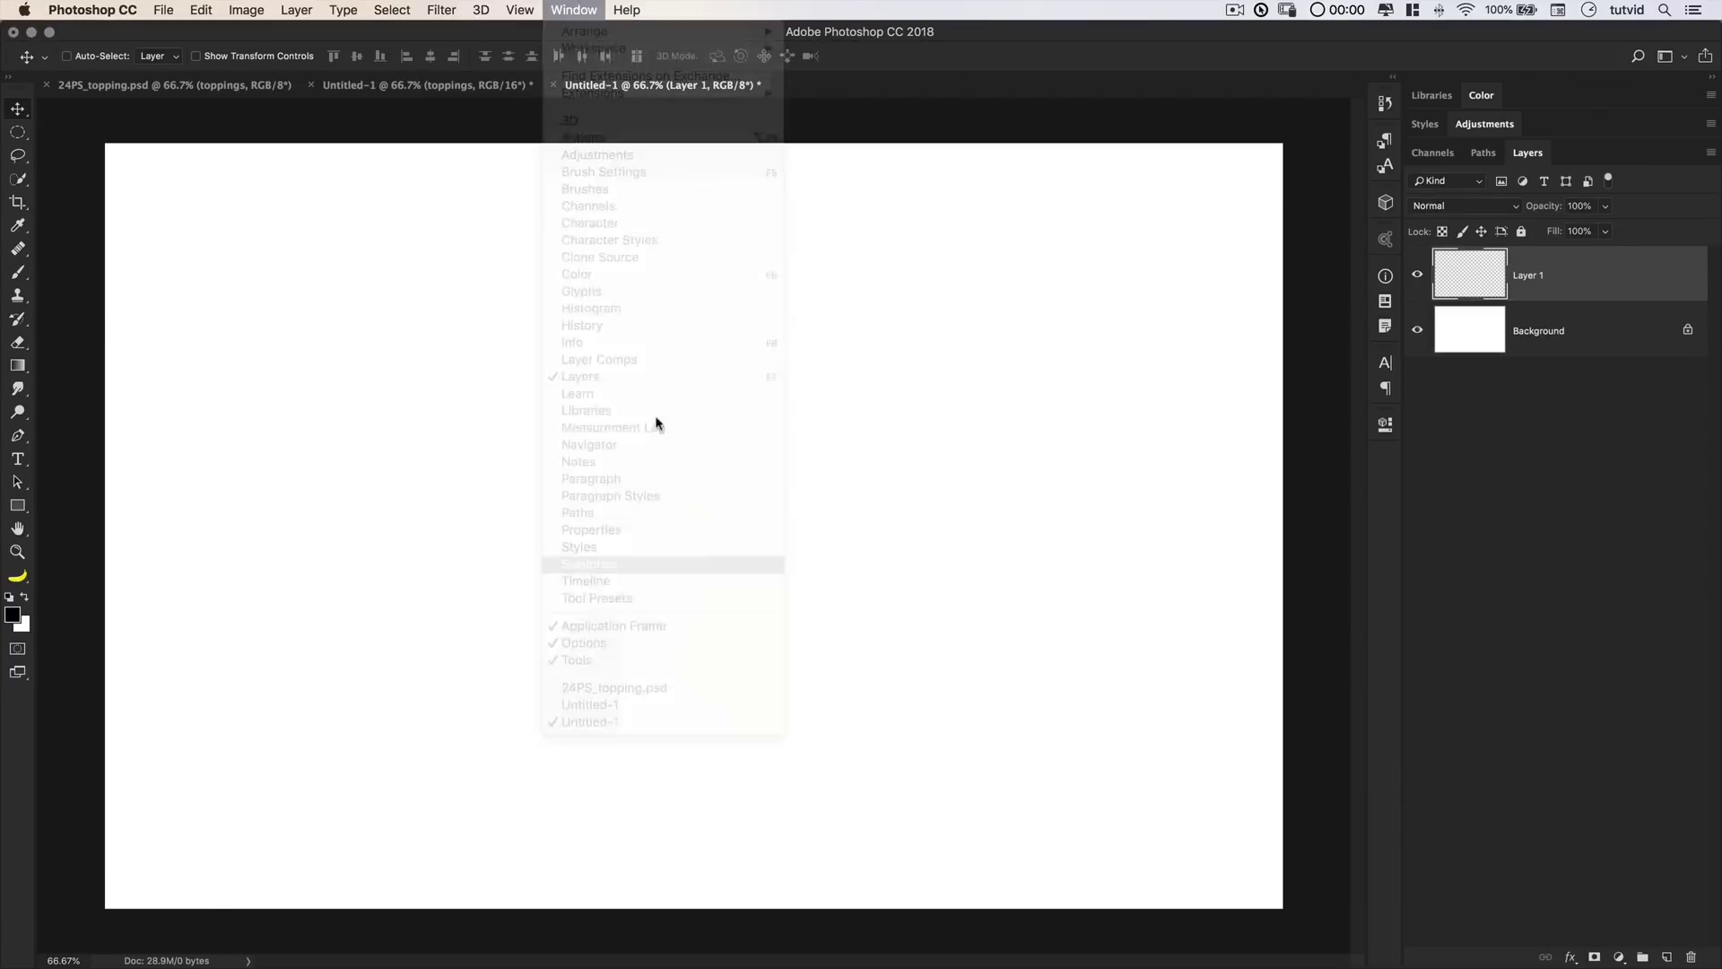
# - With a soft brush, paint a broad magenta band, then light blue on a new layer
pyautogui.click(654, 422)
pyautogui.press('b')
pyautogui.press('super+minus')
pyautogui.moveTo(422, 377)
pyautogui.mouseDown()
pyautogui.moveTo(480, 416)
pyautogui.moveTo(535, 288)
pyautogui.mouseUp()
pyautogui.click(1667, 958)
pyautogui.click(96, 630)
pyautogui.moveTo(628, 377); pyautogui.dragTo(911, 519)
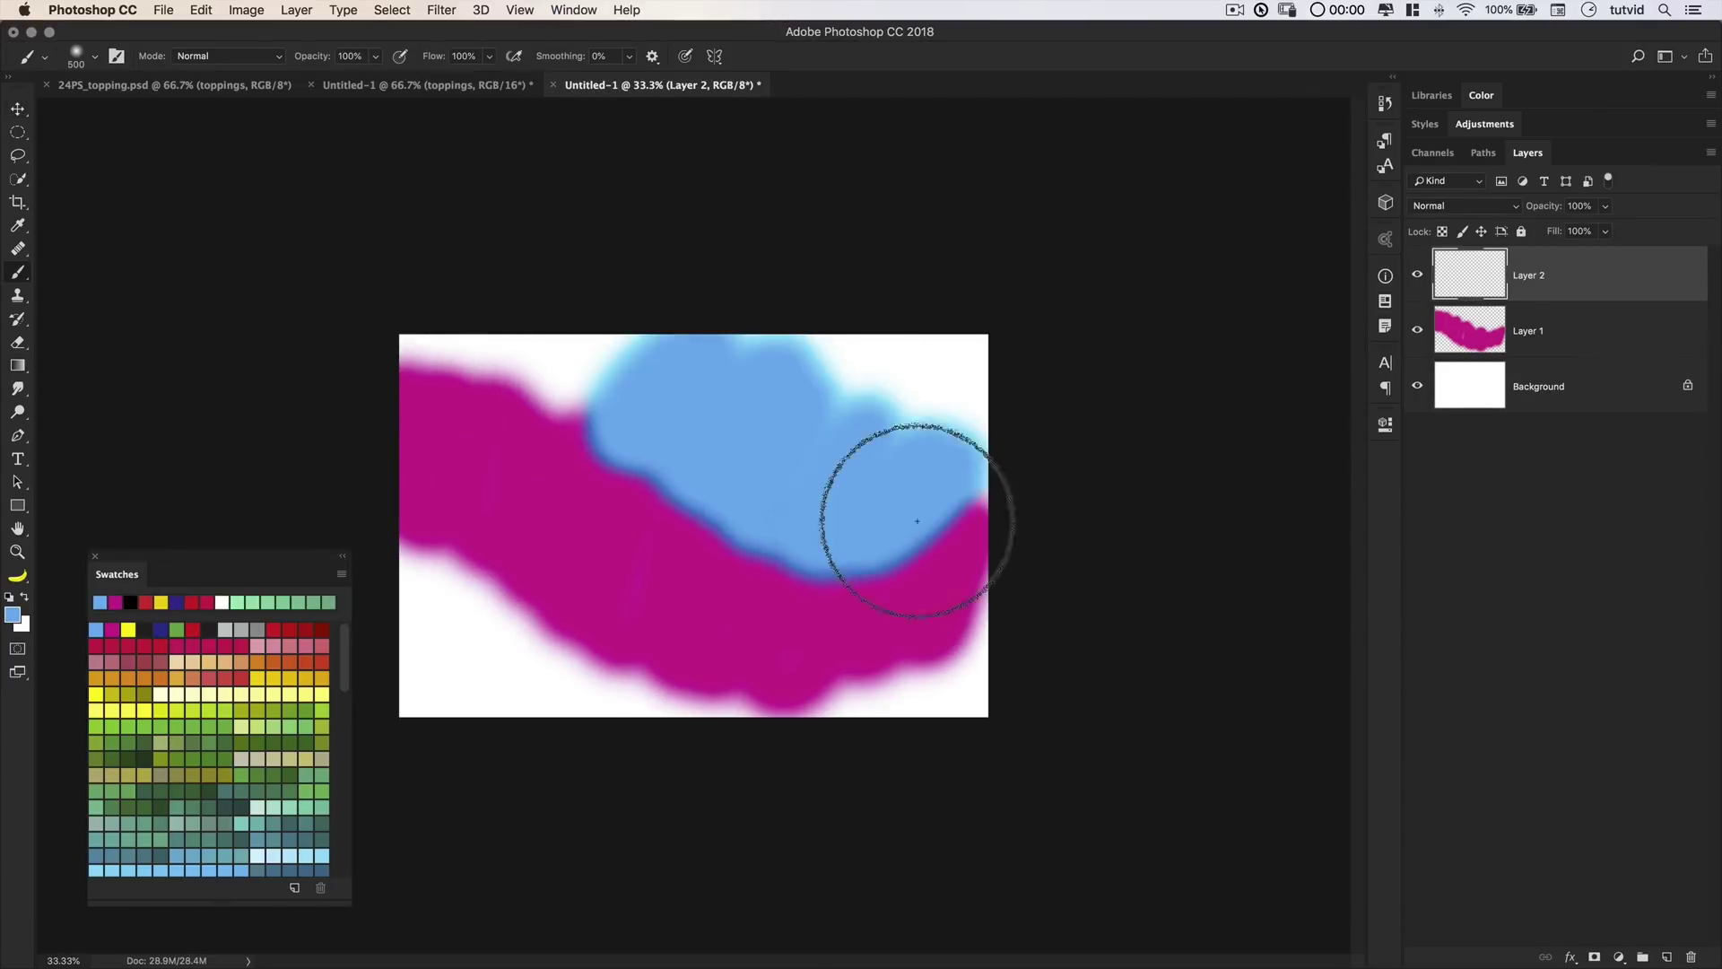
# - Paint red, navy and yellow blobs around the canvas, each on its own new layer
pyautogui.click(472, 583)
pyautogui.click(193, 629)
pyautogui.moveTo(942, 628); pyautogui.dragTo(830, 673)
pyautogui.moveTo(421, 367); pyautogui.dragTo(815, 385)
pyautogui.click(1667, 957)
pyautogui.click(161, 629)
pyautogui.moveTo(942, 377); pyautogui.dragTo(661, 308)
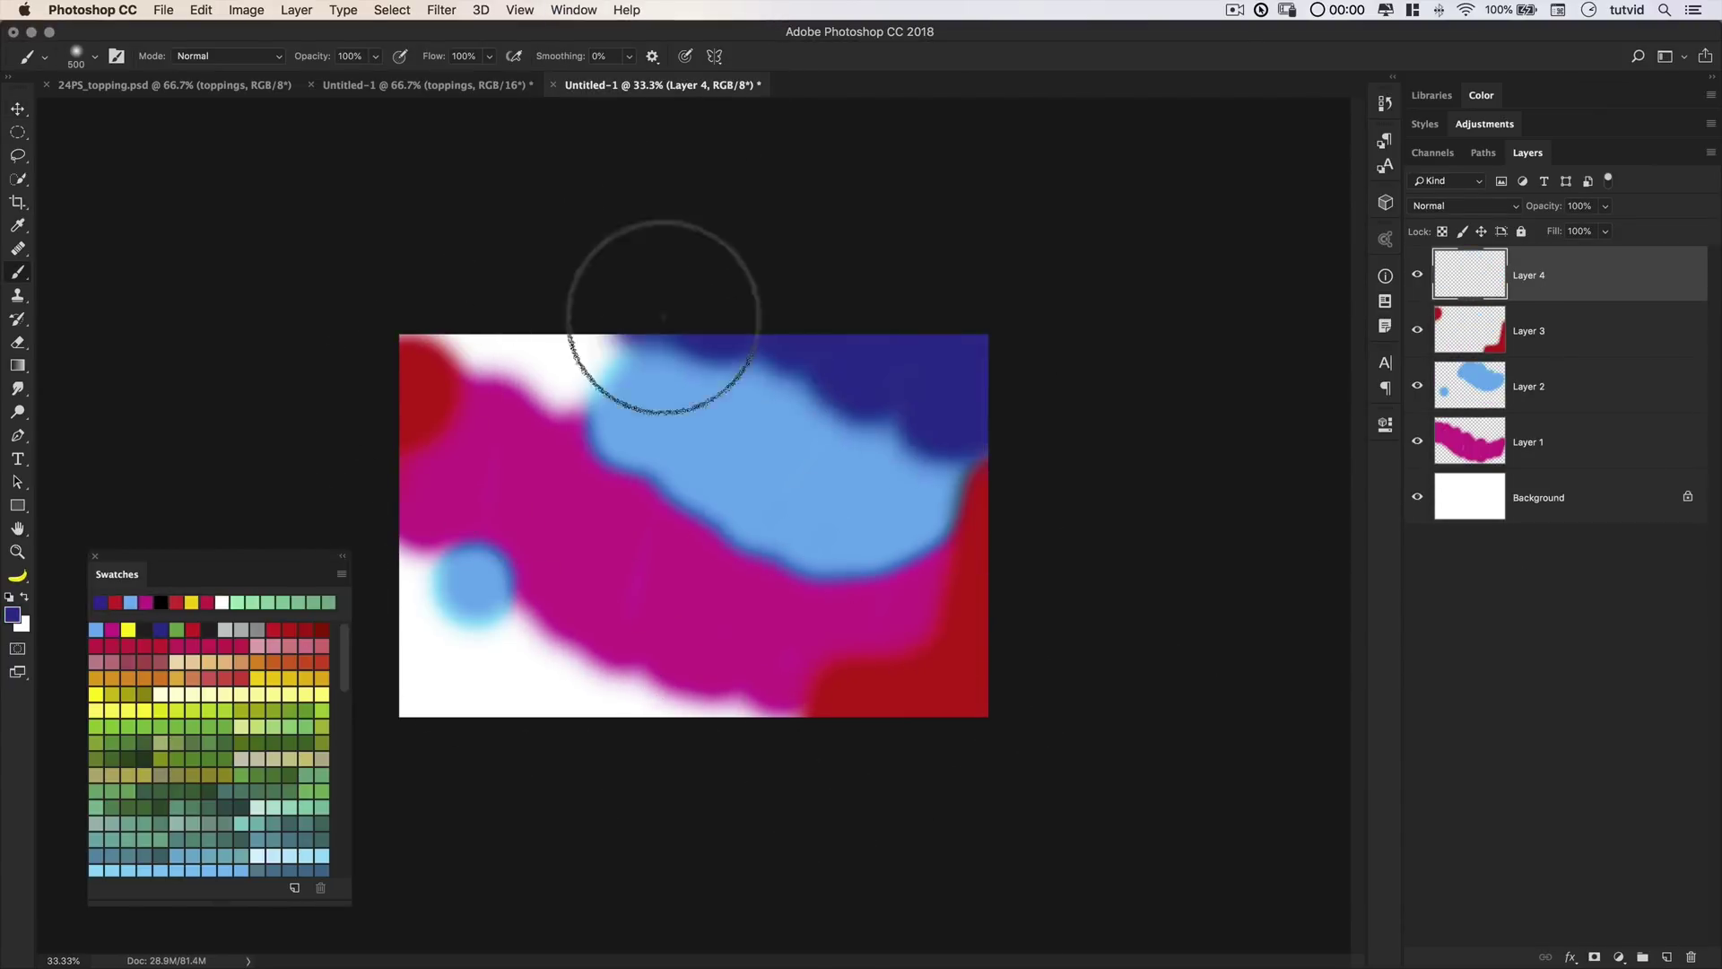
pyautogui.moveTo(969, 449); pyautogui.dragTo(448, 681)
pyautogui.click(1667, 957)
pyautogui.click(129, 630)
pyautogui.moveTo(431, 359)
pyautogui.mouseDown()
pyautogui.moveTo(654, 711)
pyautogui.moveTo(897, 699)
pyautogui.mouseUp()
# - Apply Gaussian Blur to the painted layers and duplicate them
pyautogui.click(442, 10)
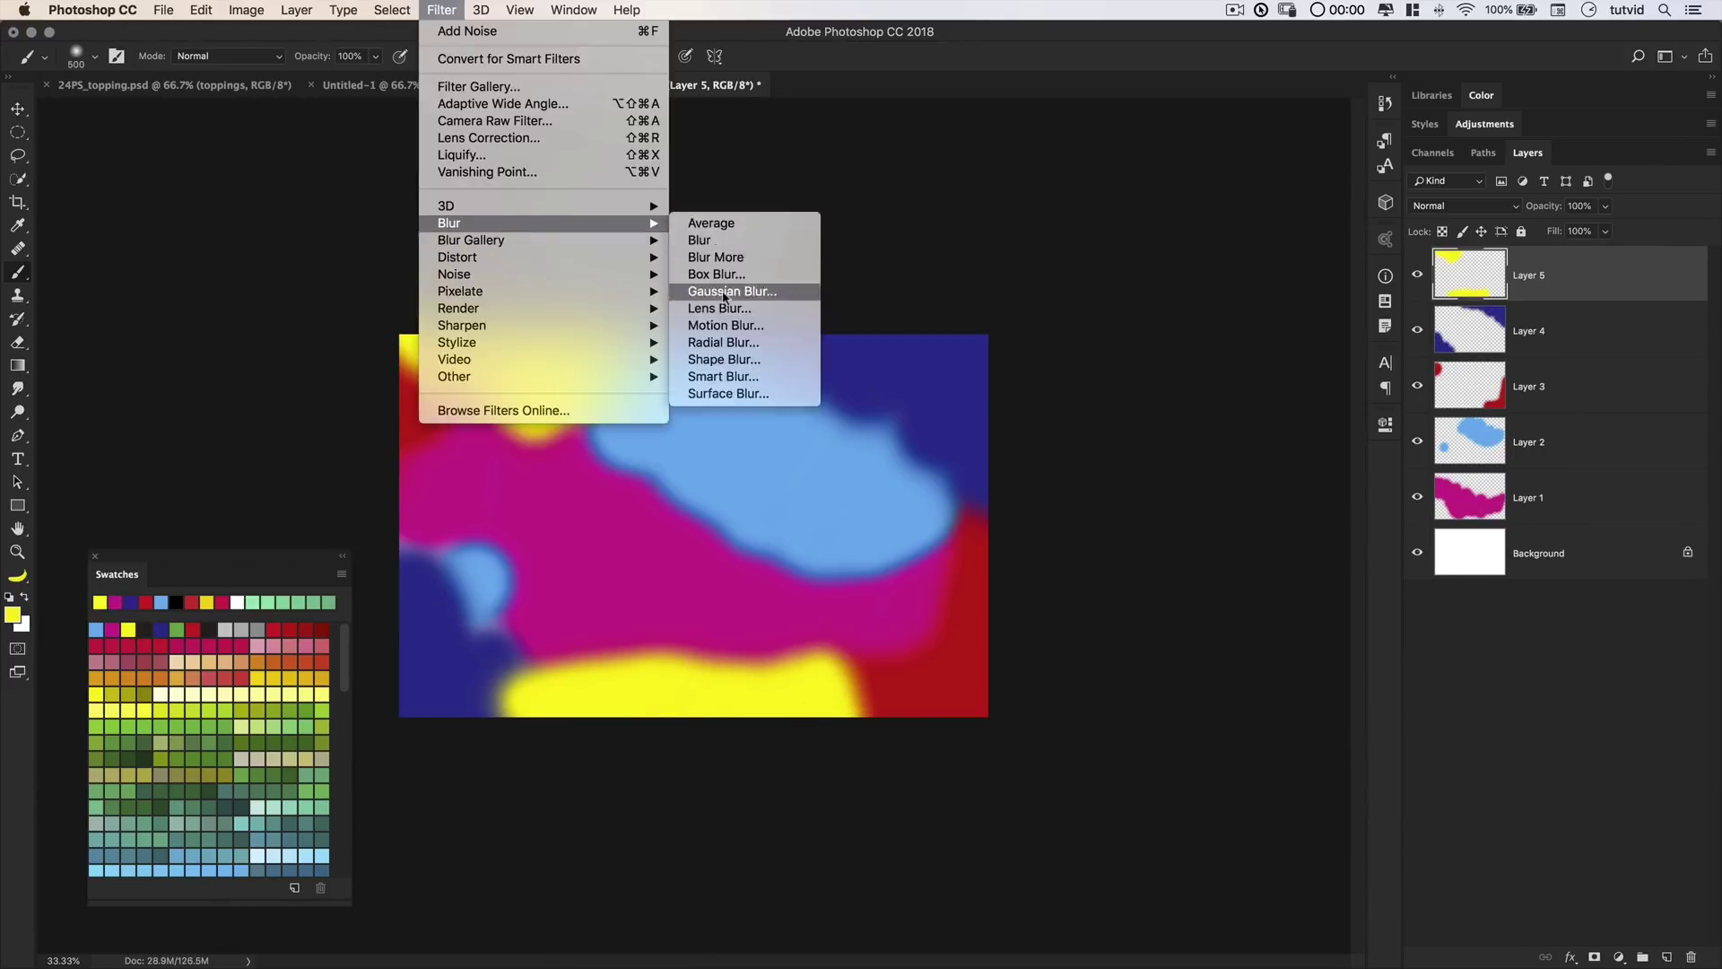
pyautogui.click(827, 288)
pyautogui.press('Return')
pyautogui.click(95, 556)
pyautogui.press('super+f')
pyautogui.press('super+plus')
pyautogui.press('super+j')
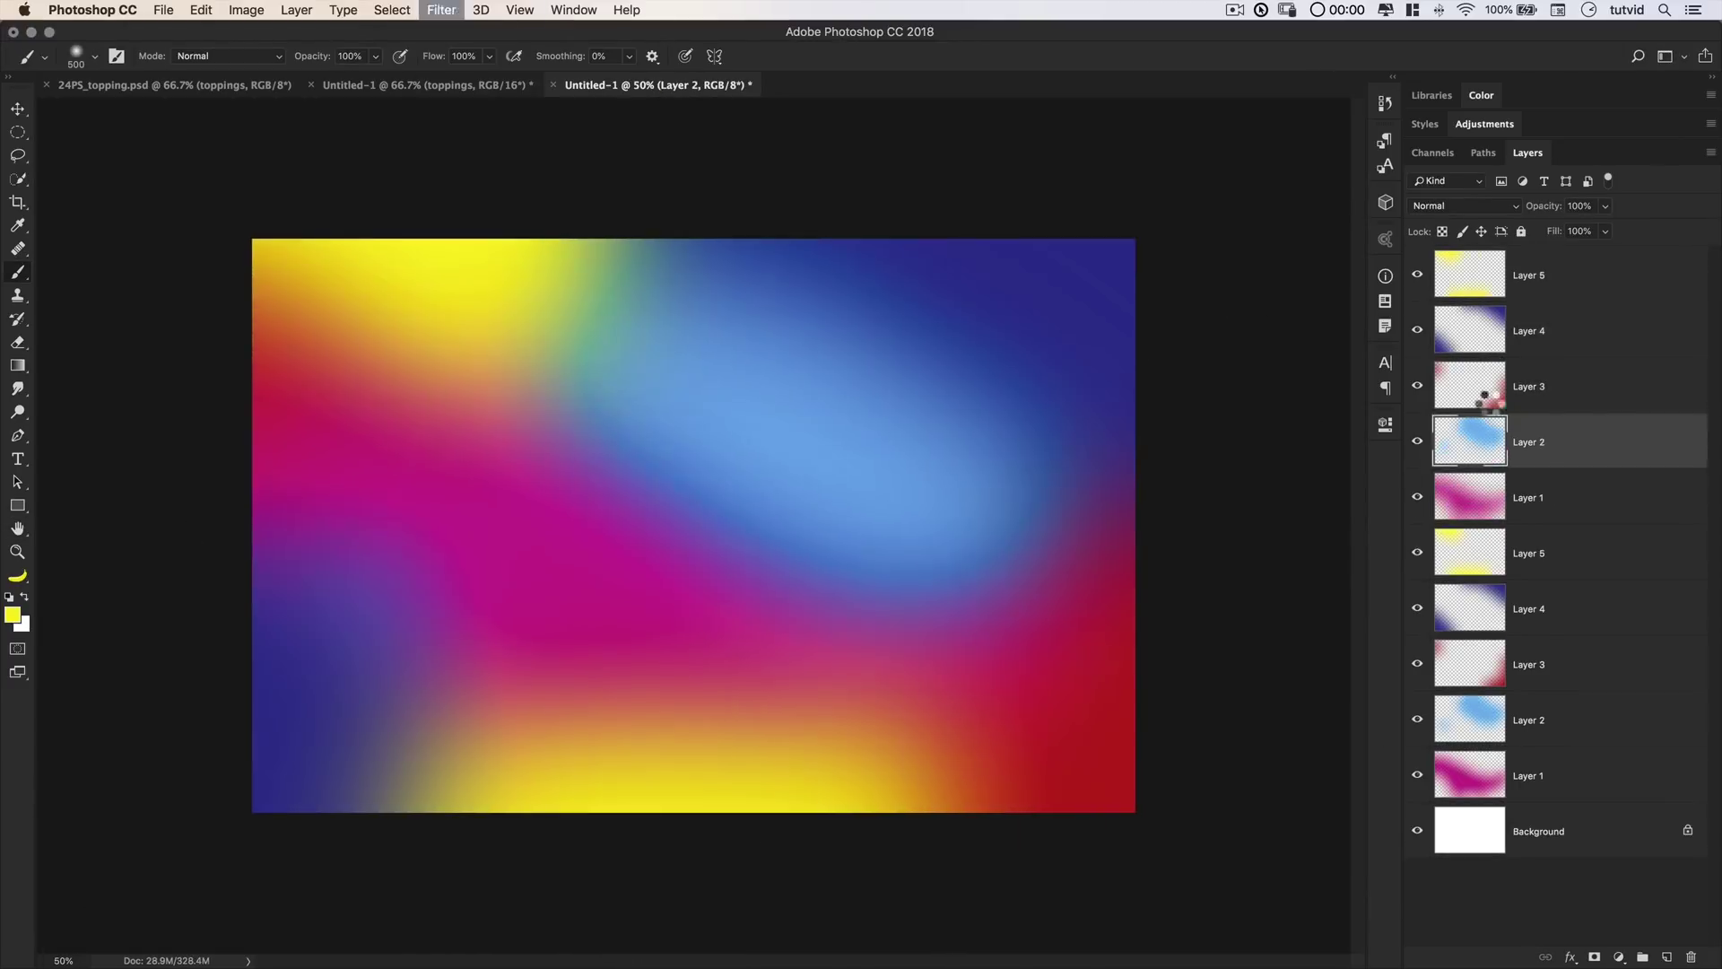
# - Move Layer 1 up to the third slot and step through the layers down to the bottom Layer 1
pyautogui.moveTo(1480, 497); pyautogui.dragTo(1474, 411)
pyautogui.click(1525, 275)
pyautogui.click(442, 10)
pyautogui.click(1525, 497)
pyautogui.click(1525, 664)
# - Zoom in to 200% to inspect the blended colours, then close the scratch document
pyautogui.click(1525, 775)
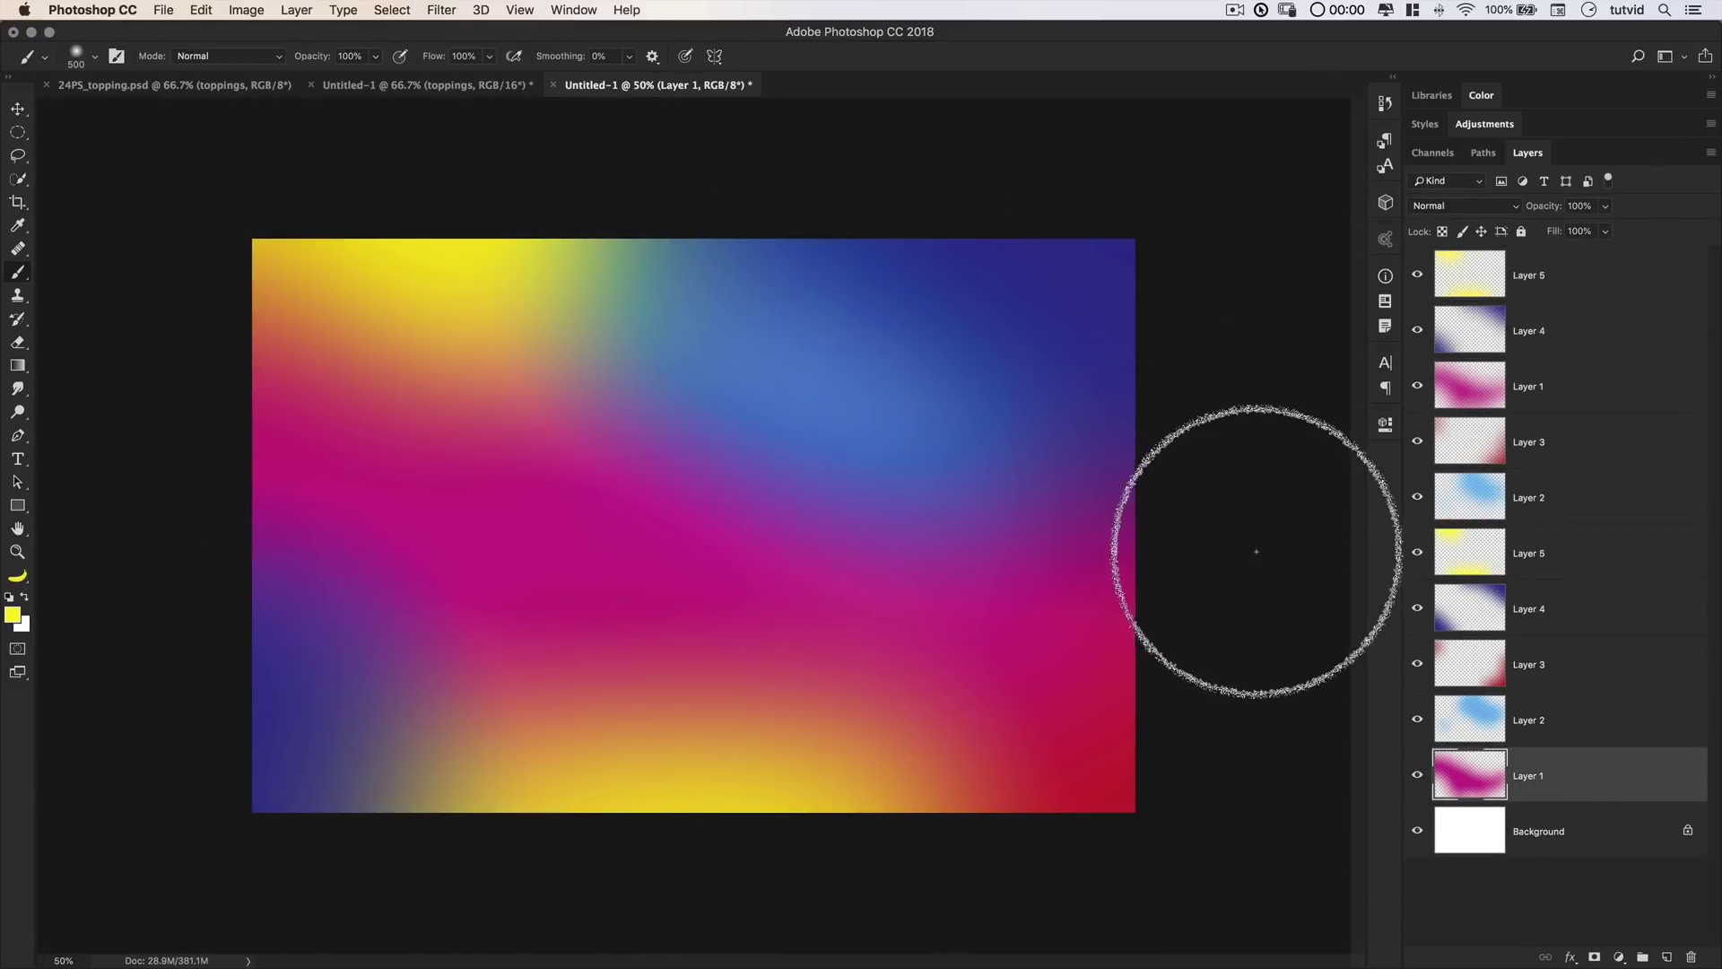
pyautogui.press('z')
pyautogui.click(716, 576)
pyautogui.moveTo(716, 576); pyautogui.dragTo(870, 373)
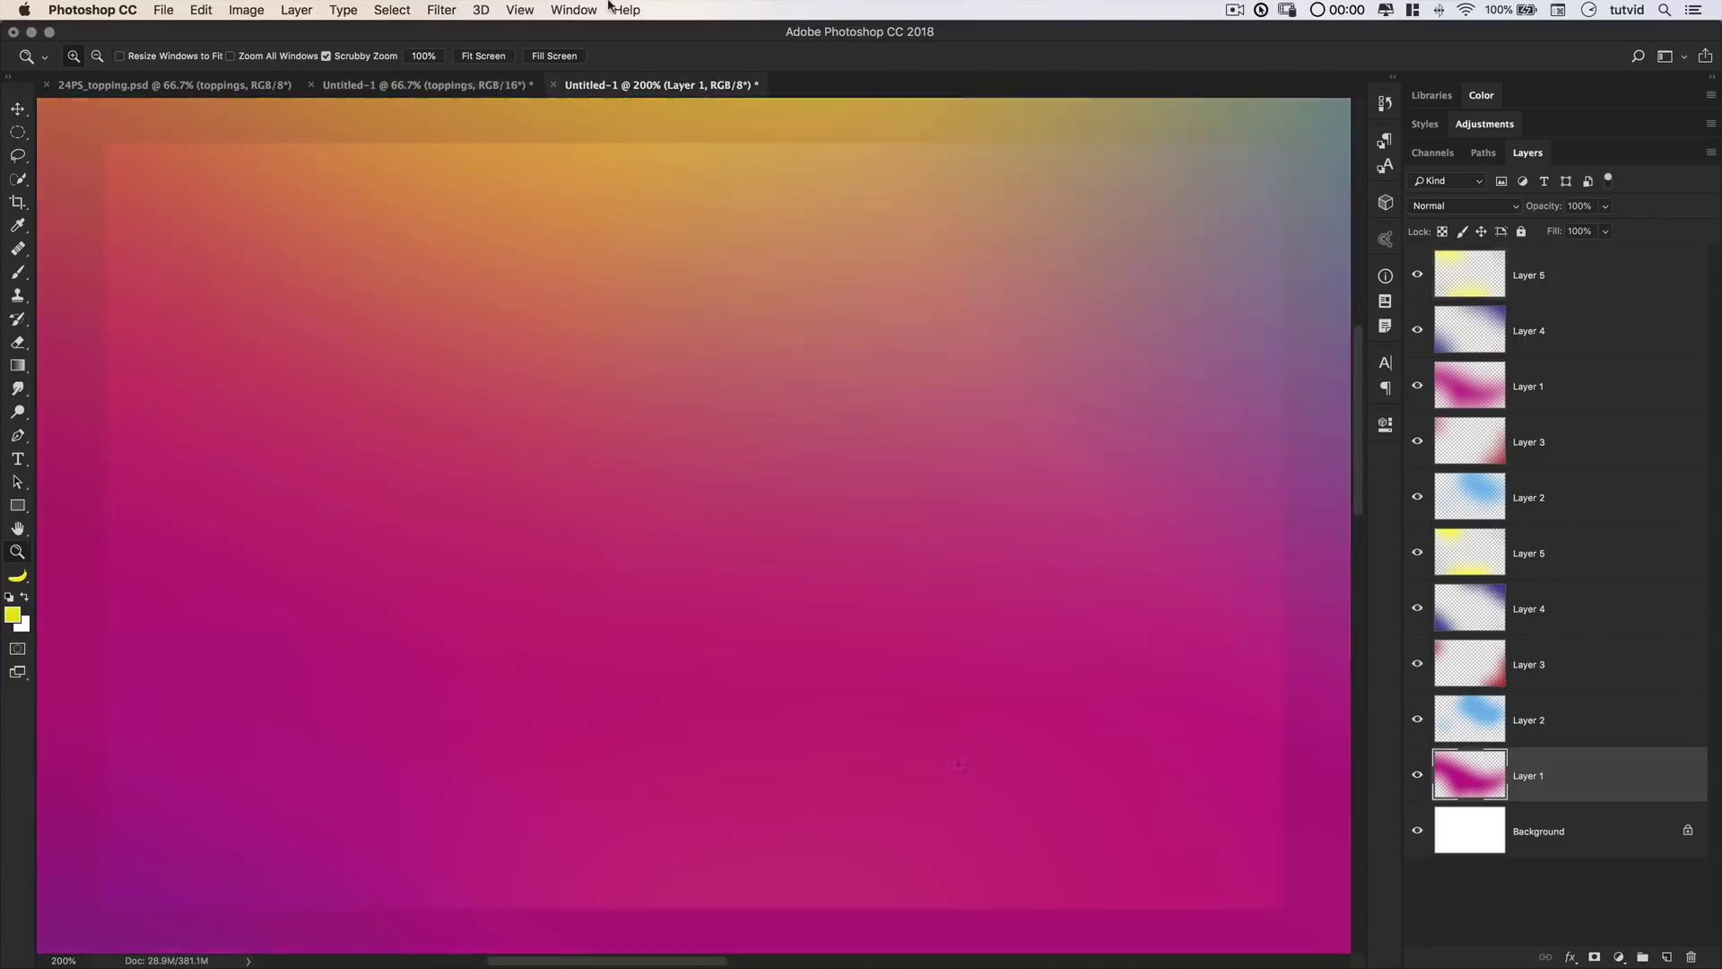
pyautogui.press('super+w')
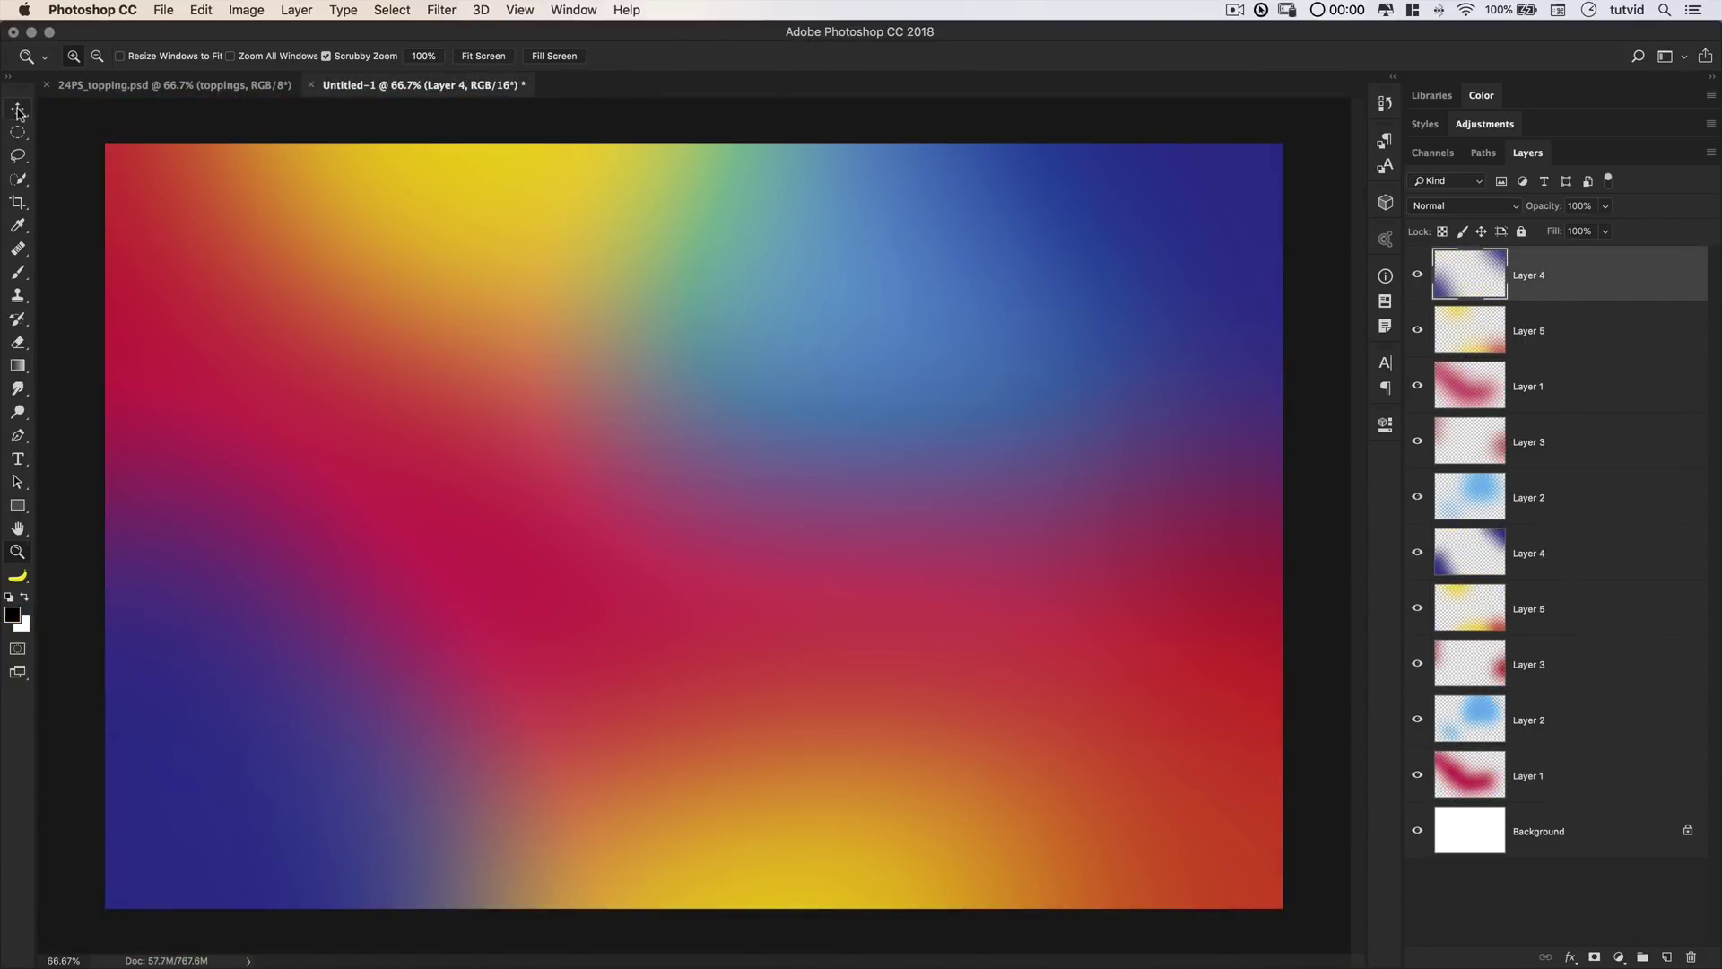
# - Move the toppings group from 24PS_topping.psd into Untitled-1 and turn off its visibility
pyautogui.click(18, 109)
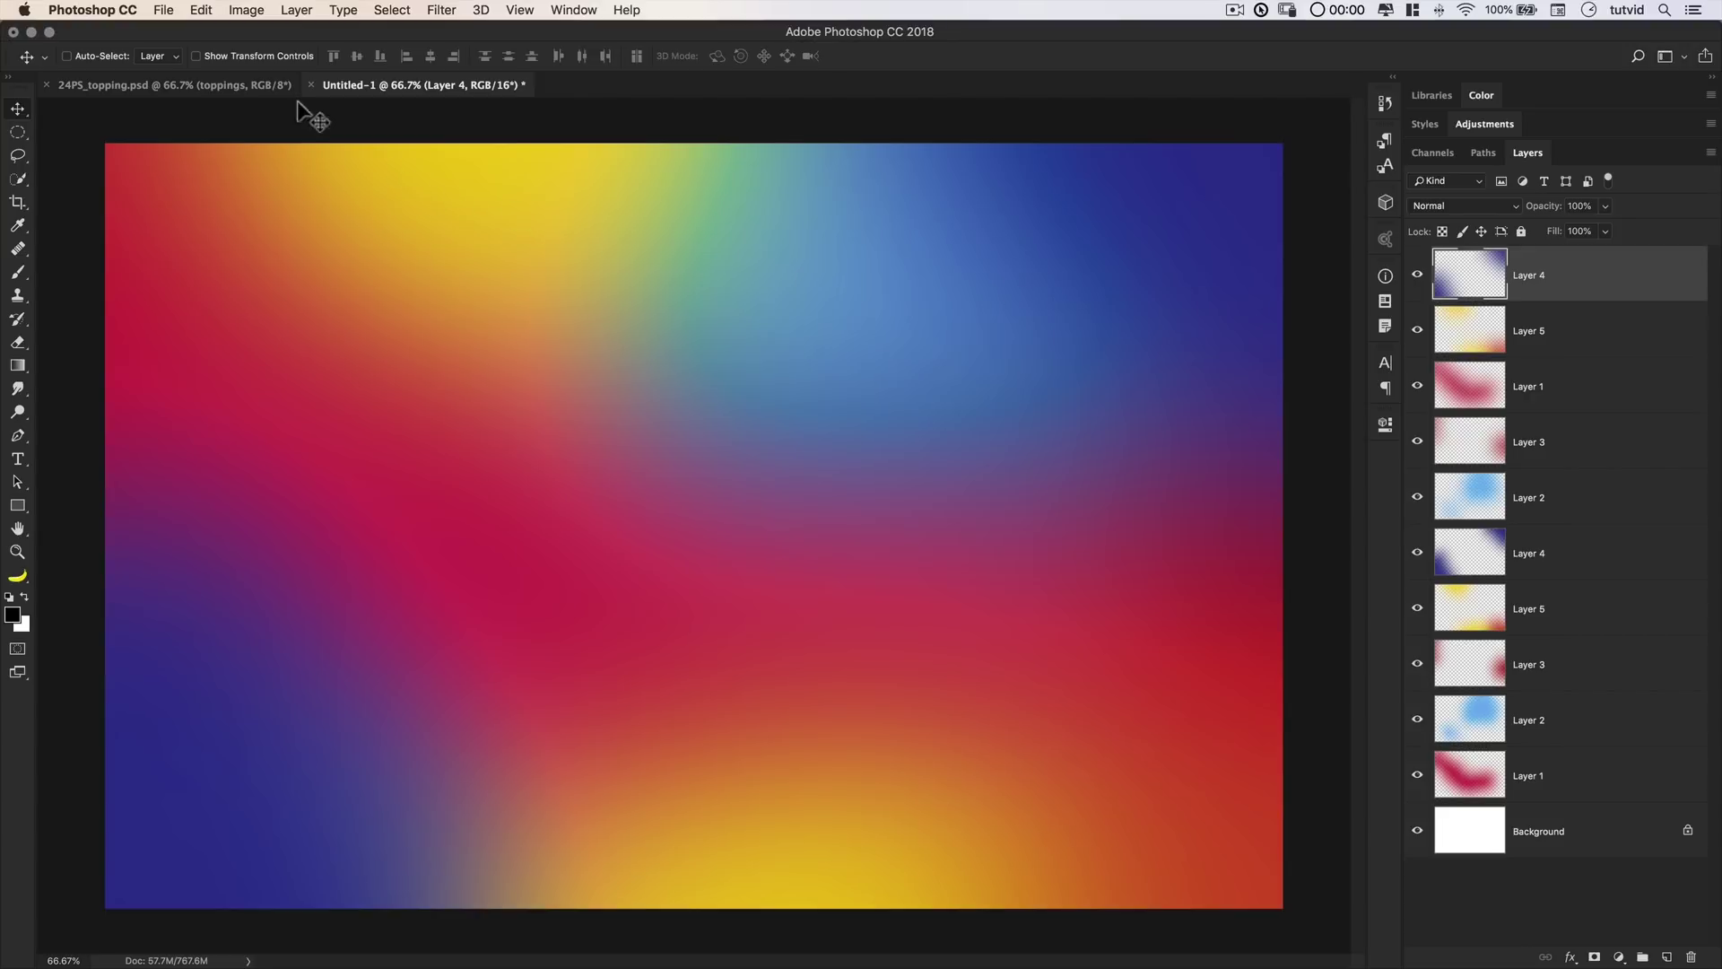
pyautogui.hotkey('ctrl', 'Tab')
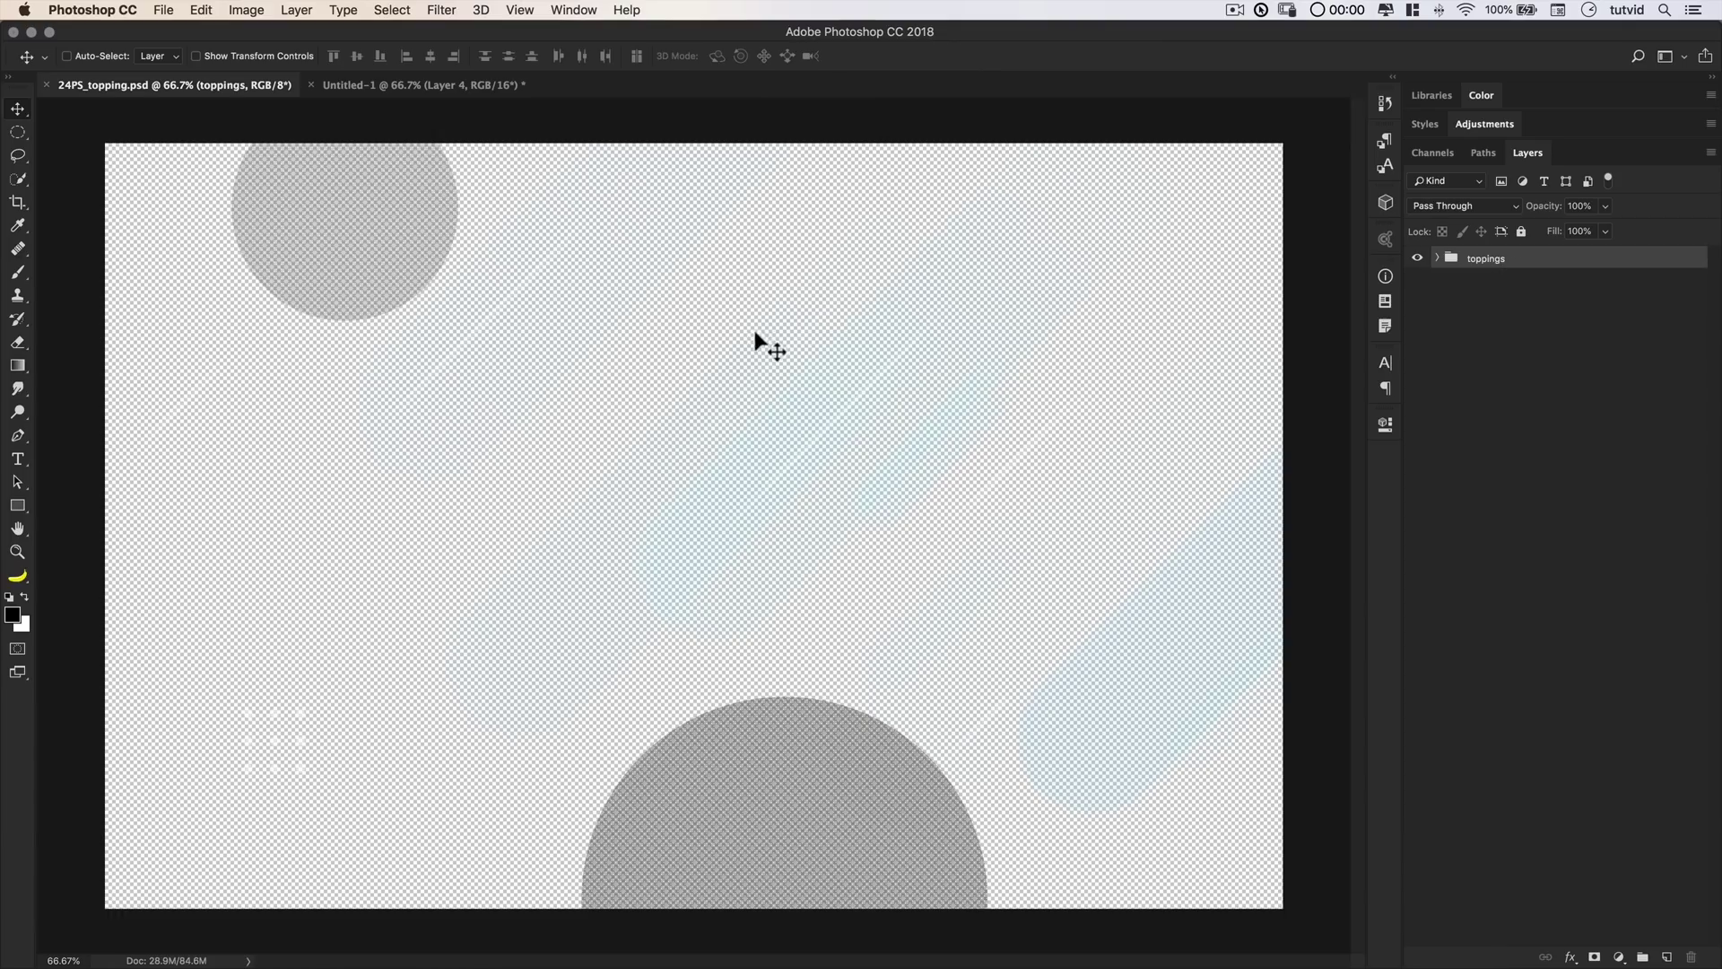
pyautogui.click(390, 86)
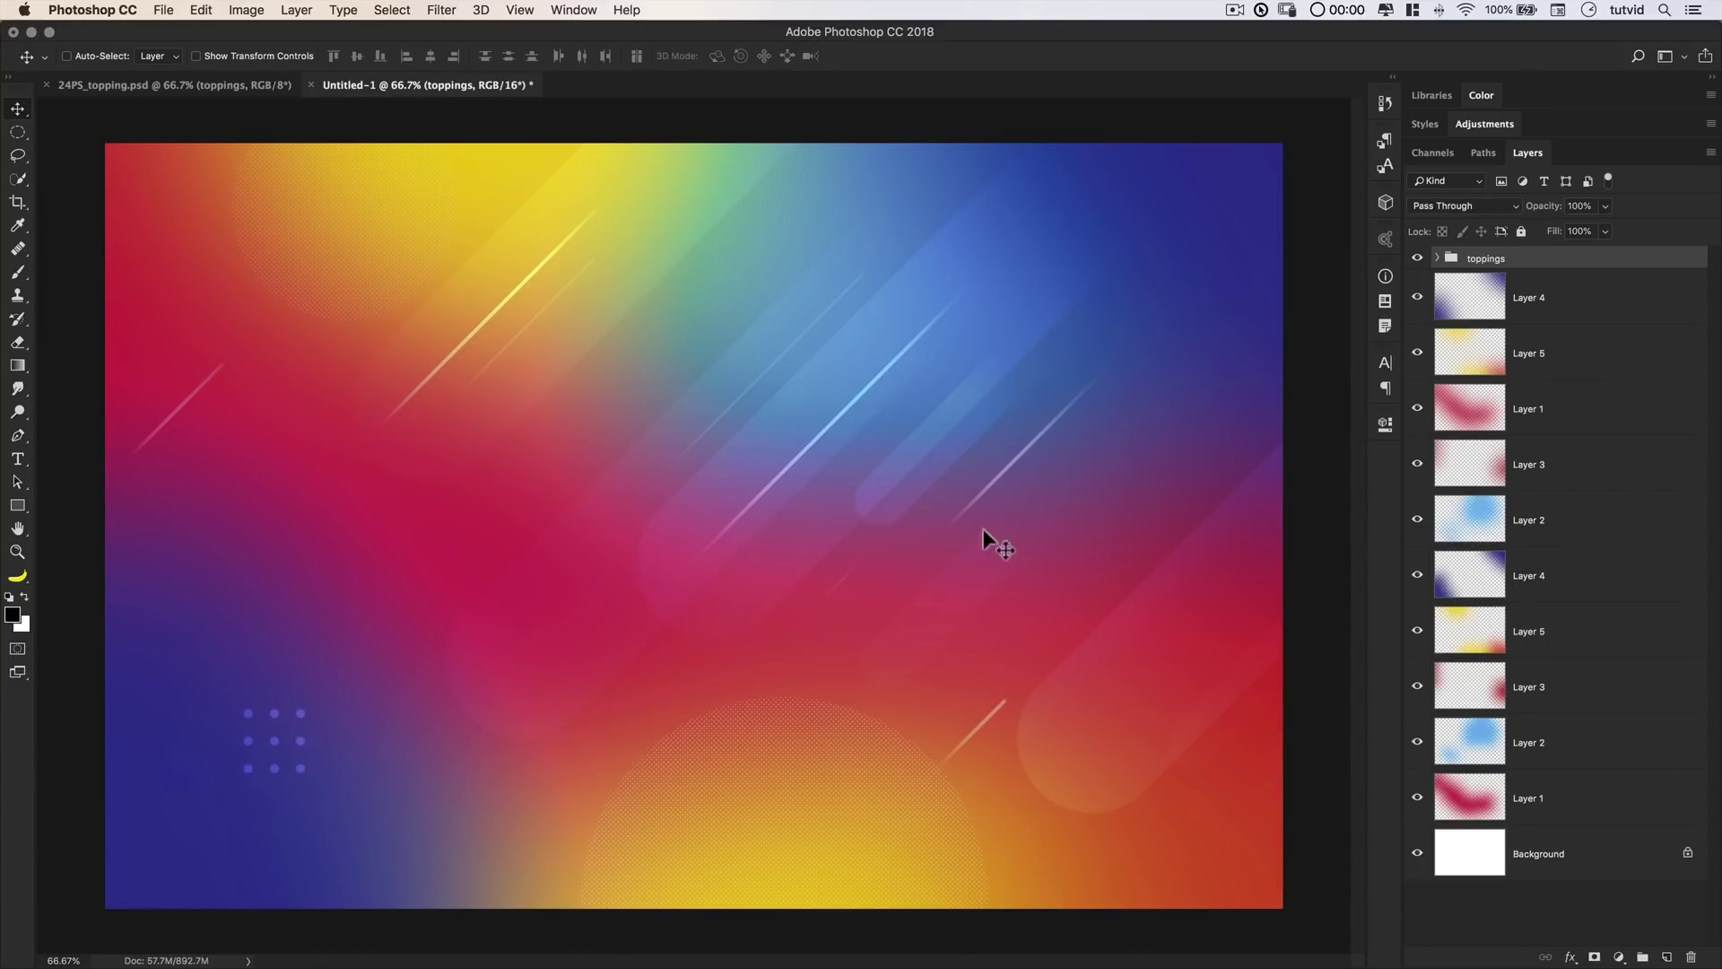
pyautogui.click(1417, 258)
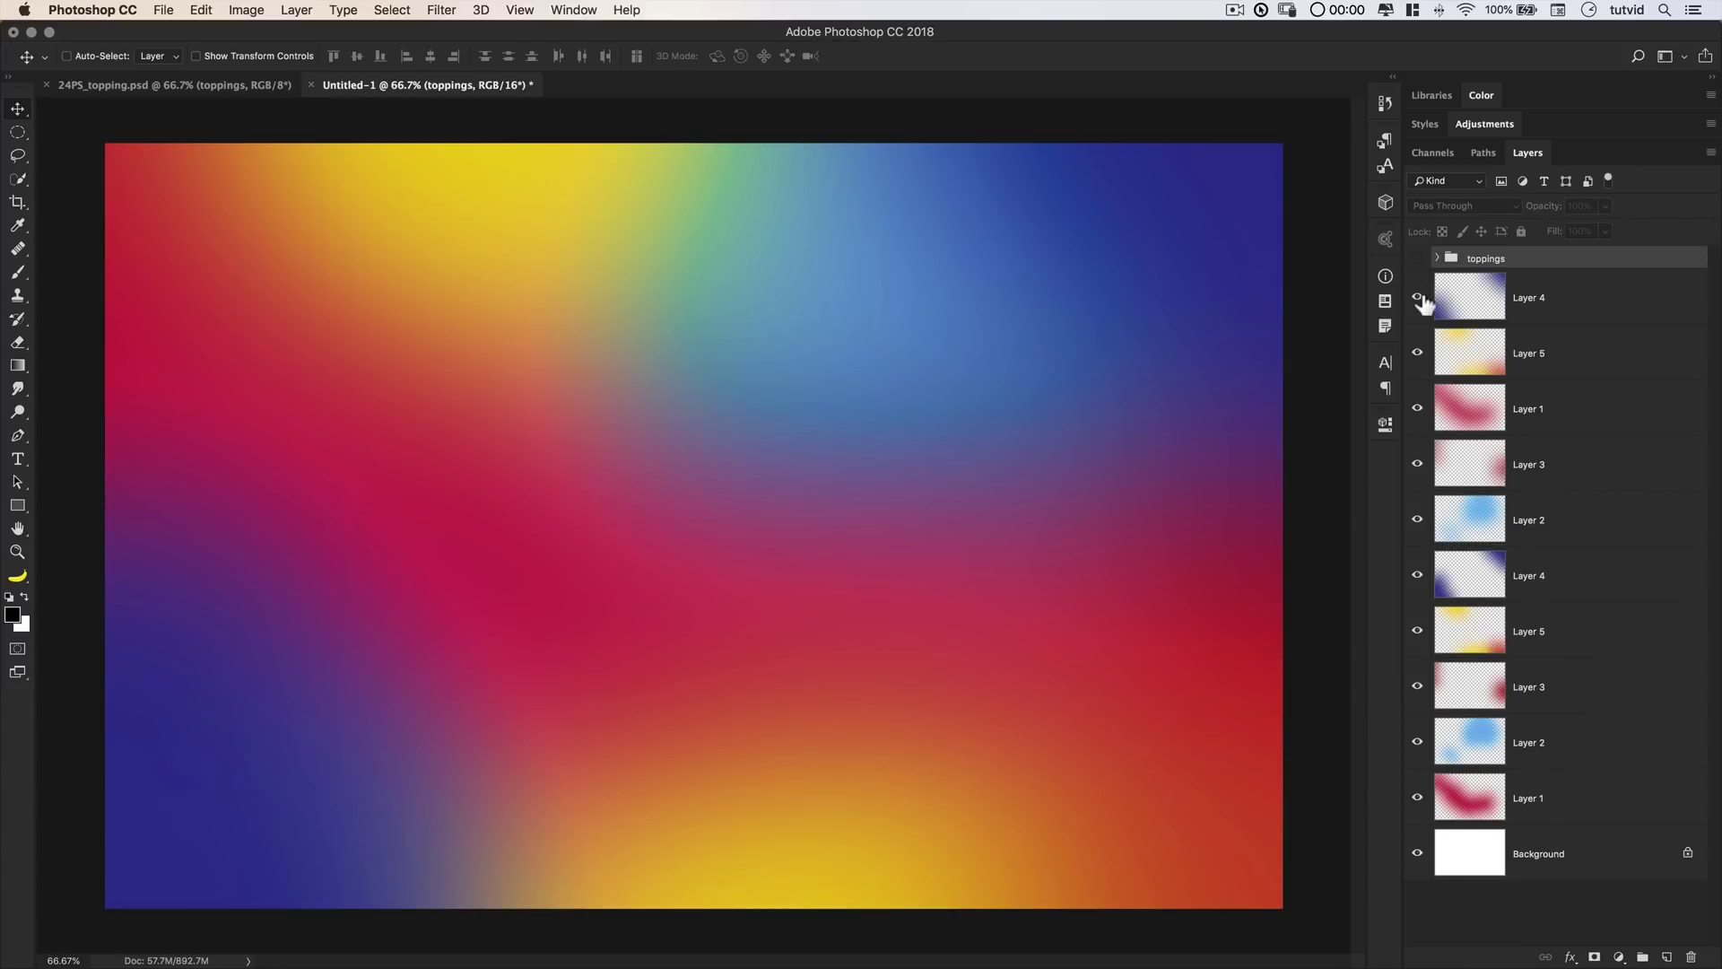